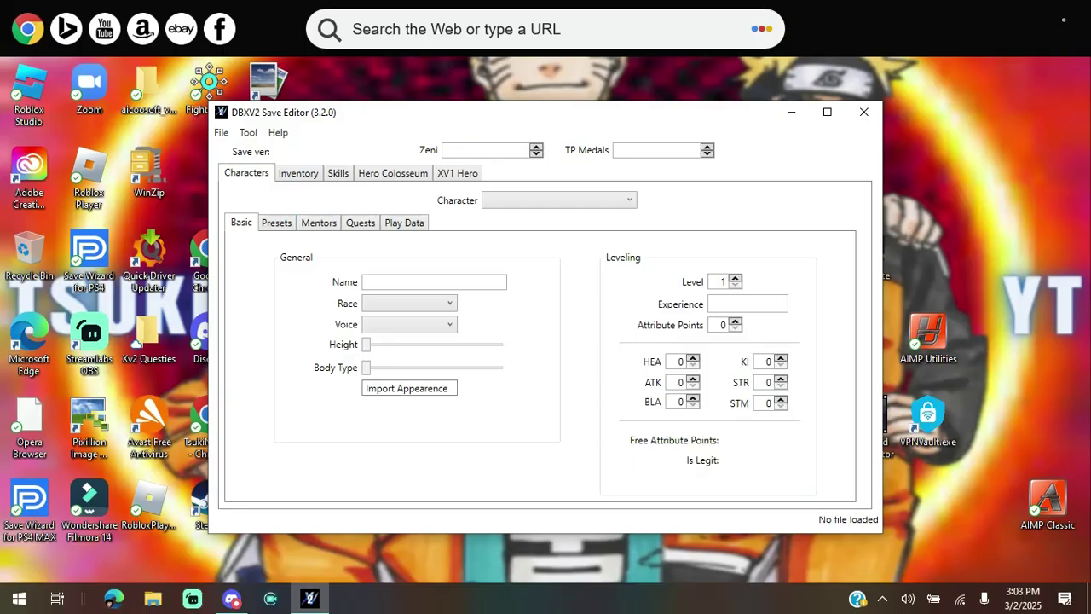
Start opening a save file and browse to Windows (C:) > Program Files (x86) > Steam > userdata.
click(221, 133)
click(166, 148)
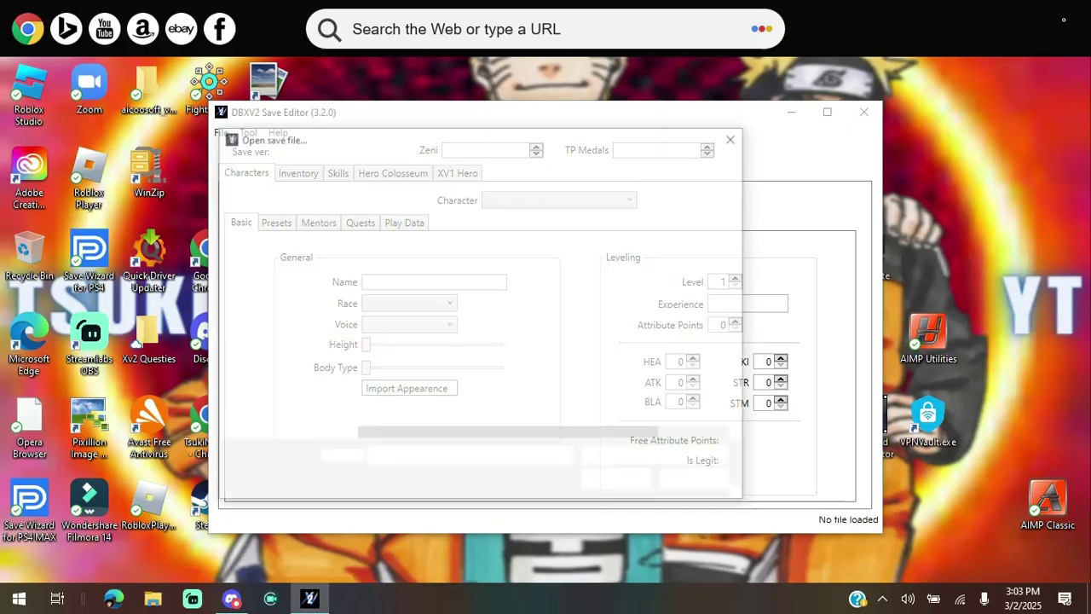
click(282, 428)
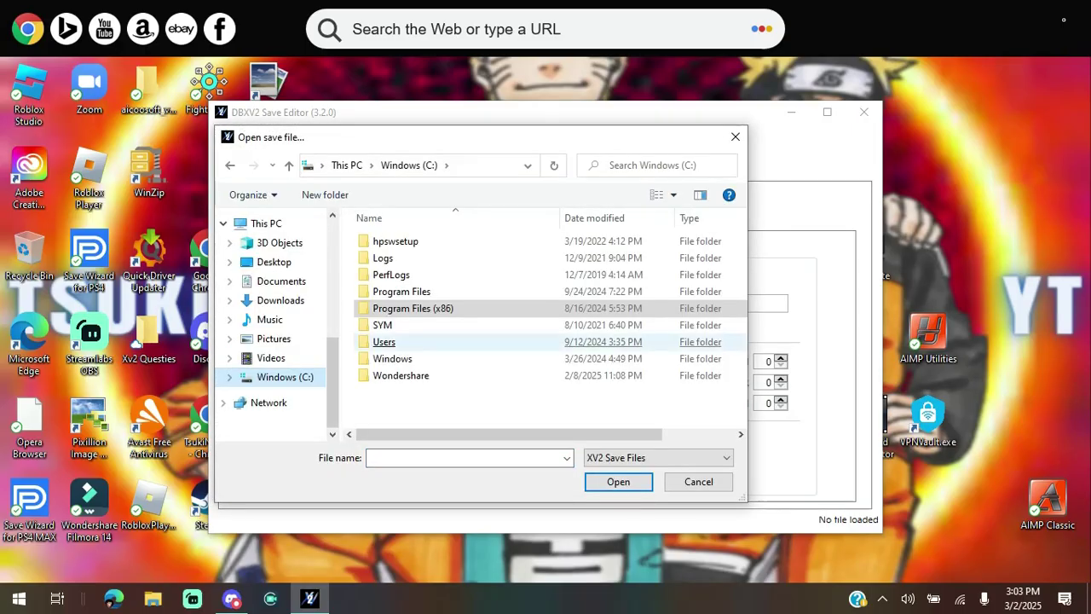
double_click(400, 308)
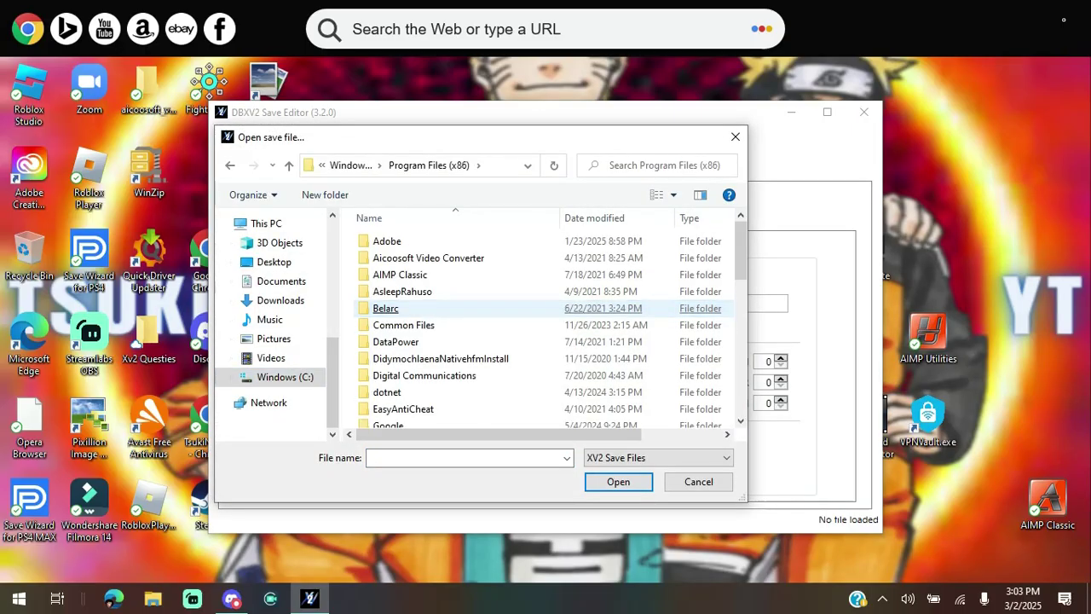
scroll(392, 312, down, 5)
scroll(392, 317, down, 2)
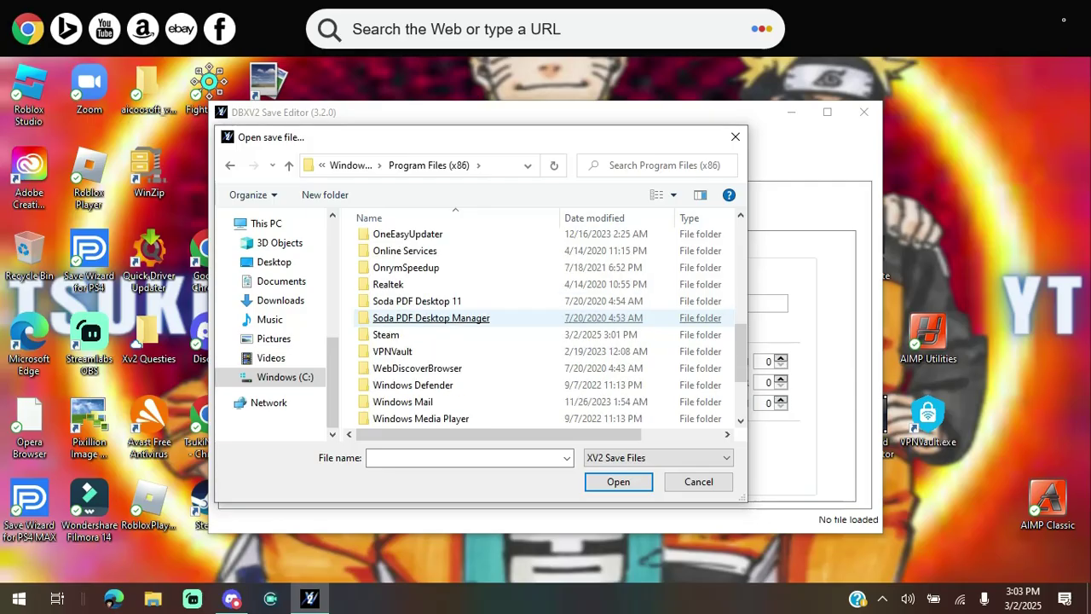
double_click(388, 334)
scroll(392, 351, down, 2)
scroll(392, 351, down, 1)
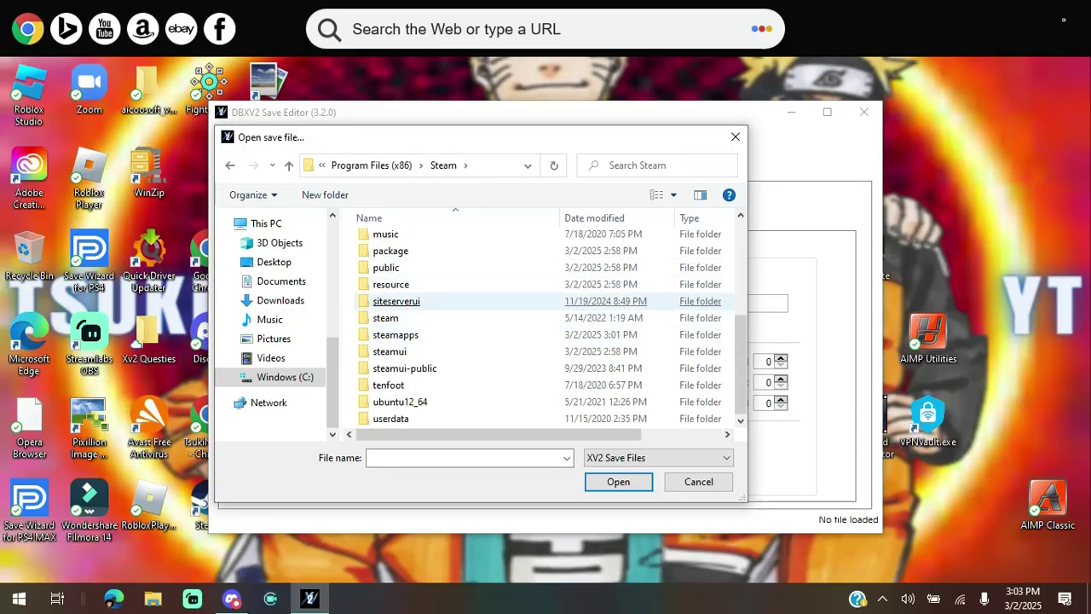
double_click(391, 419)
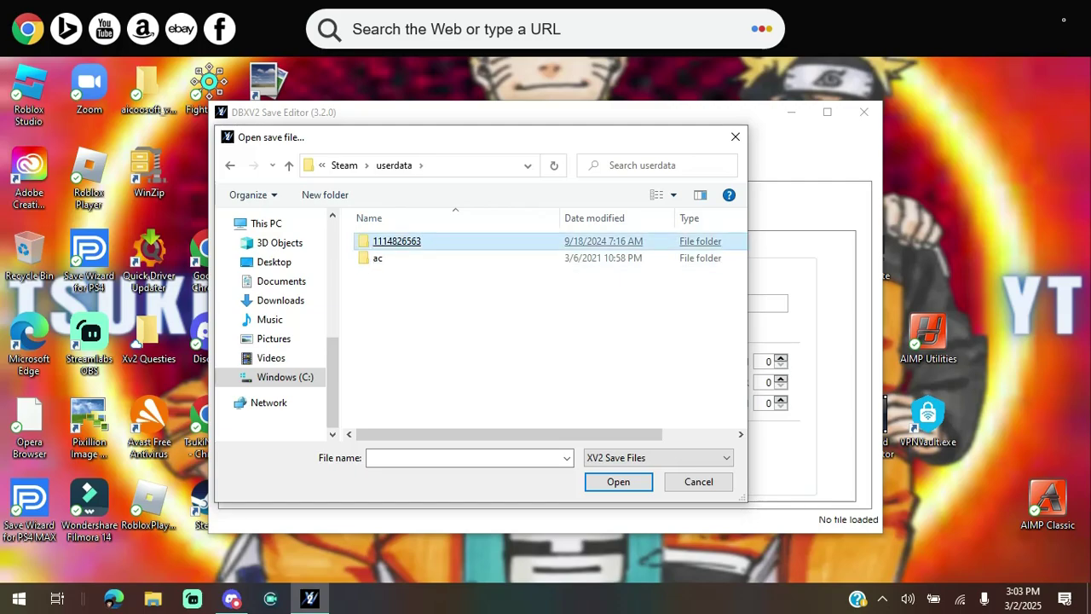
Load DBXV2.sav from the numbered Steam account folder, under 323470 > remote > DBXV21.
double_click(396, 242)
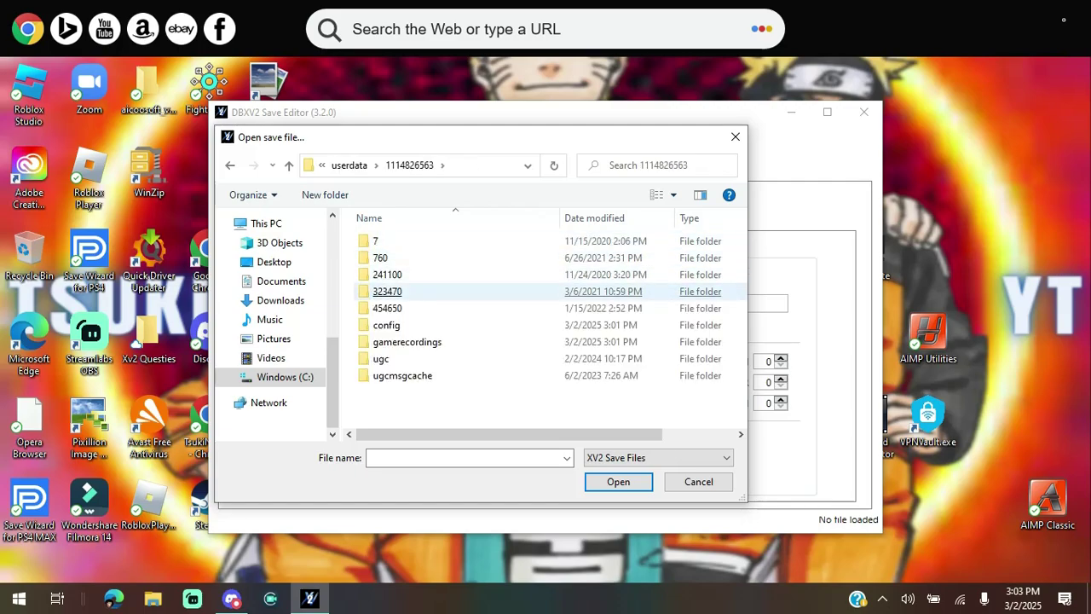
double_click(387, 291)
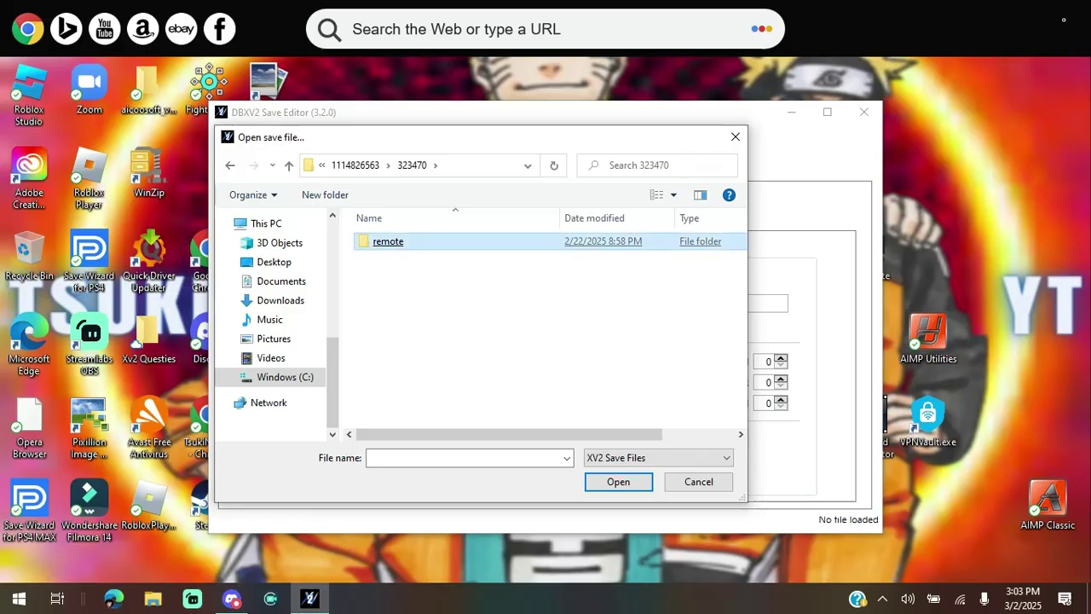
double_click(388, 242)
double_click(387, 241)
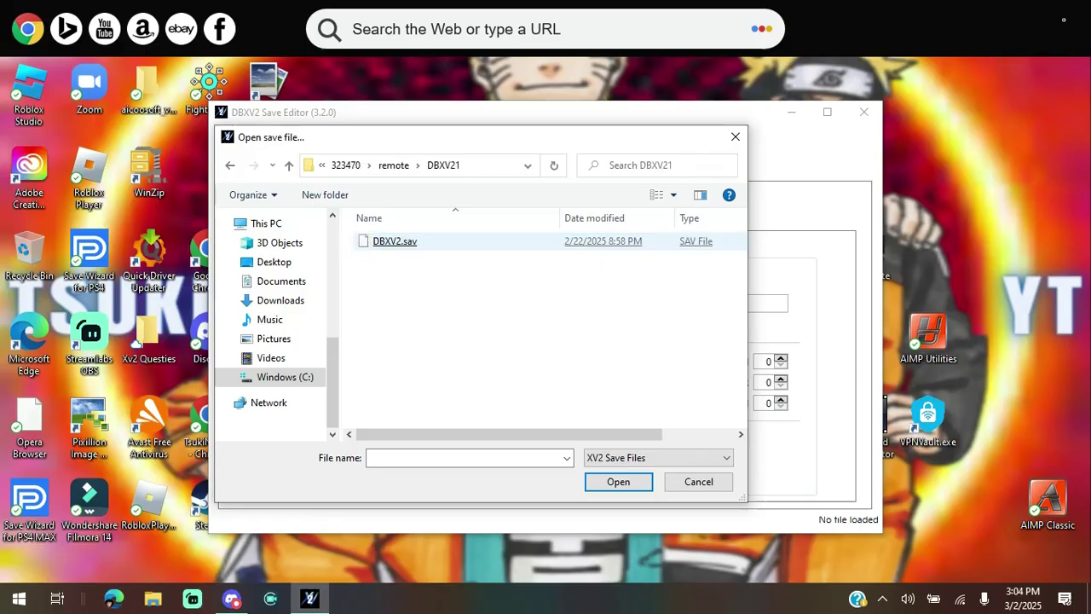
double_click(388, 241)
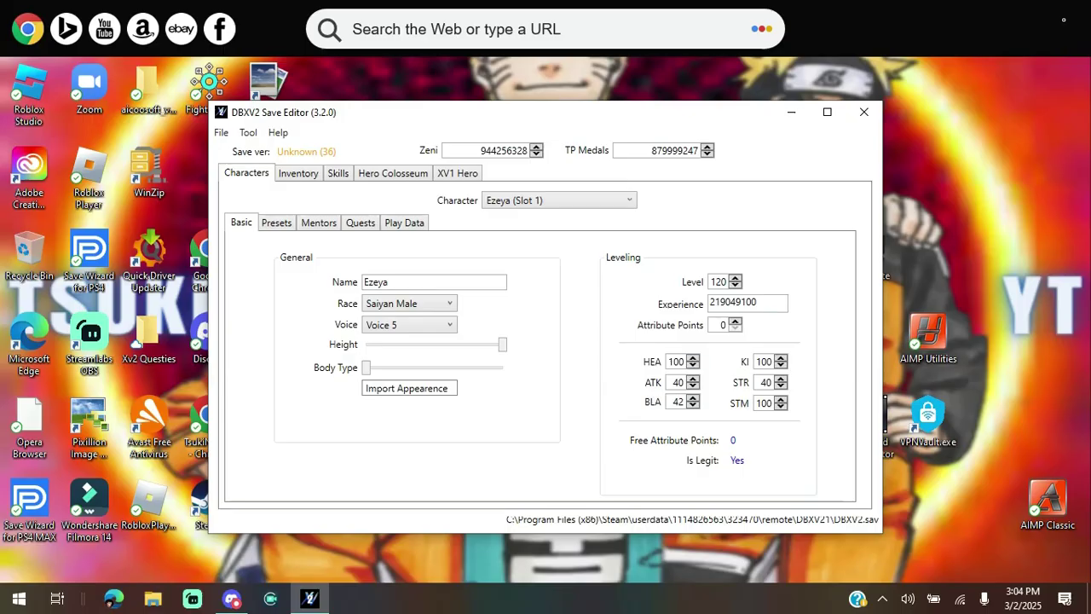
Try an ATK attribute of 100 for the Slot 1 character and undo the change.
double_click(678, 383)
text(100)
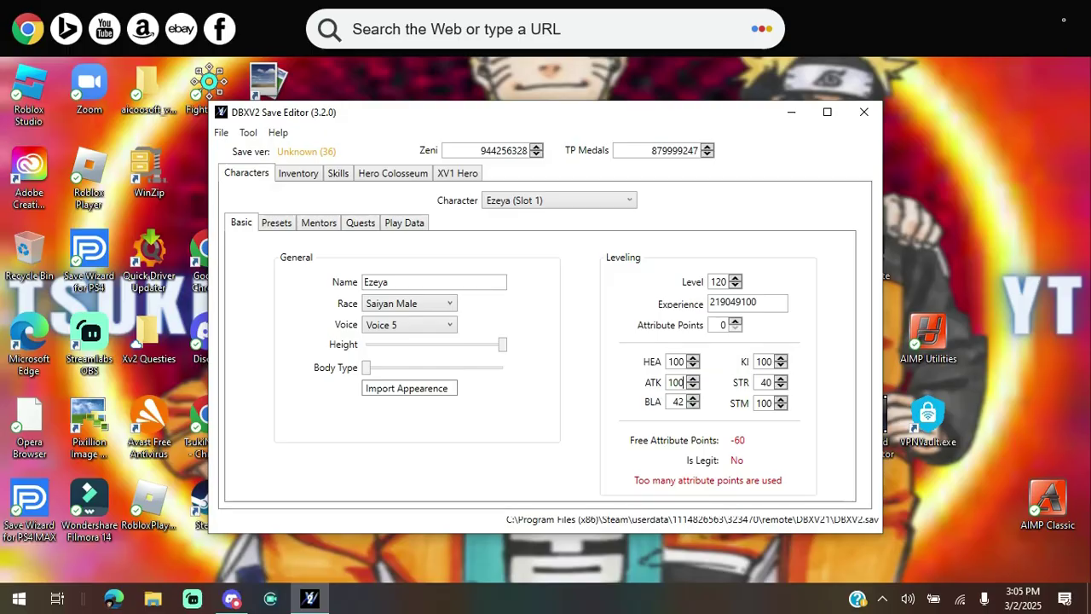
key(ctrl+z)
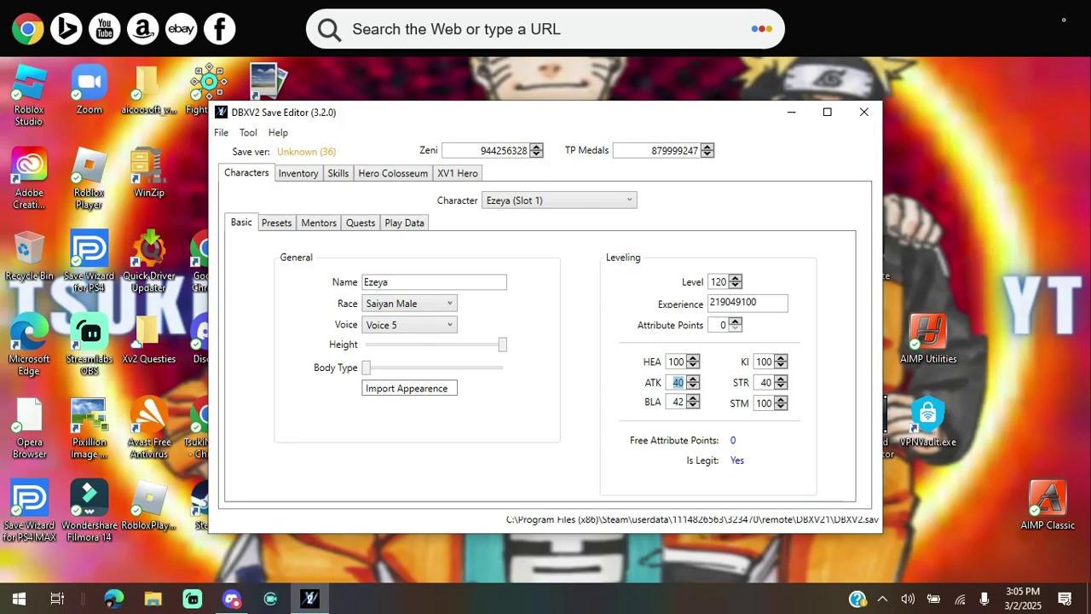
Try to set the character's level to 199, and restore it to 120.
click(719, 282)
text(199)
click(735, 286)
double_click(718, 283)
text(120)
Show the character's presets and look at the preset selector and the Super Skill 1 and Ultimate Skill 2 choices.
click(276, 223)
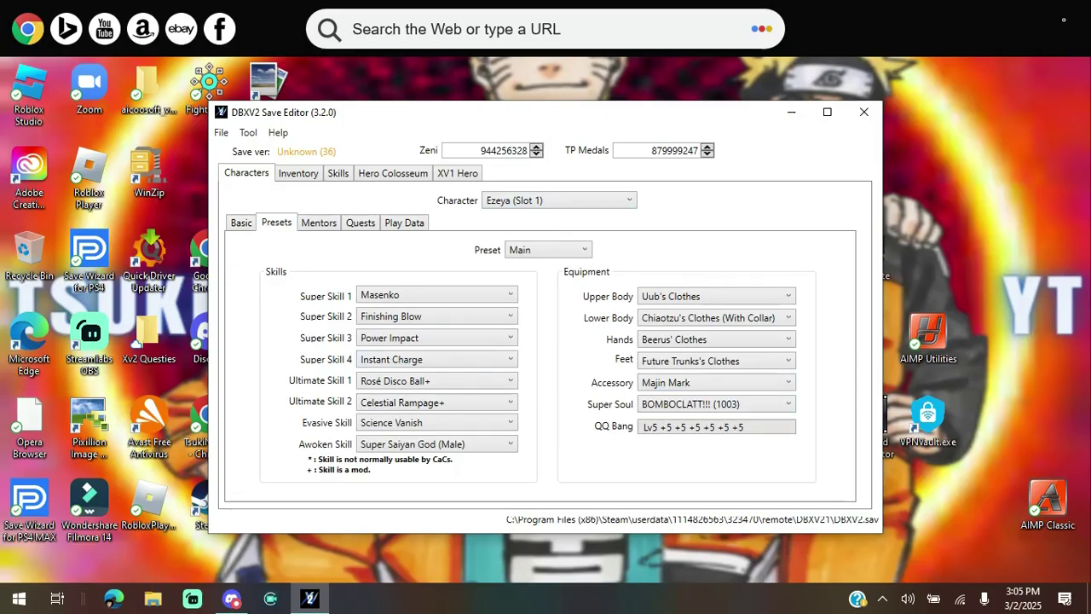
click(549, 249)
click(437, 402)
click(437, 295)
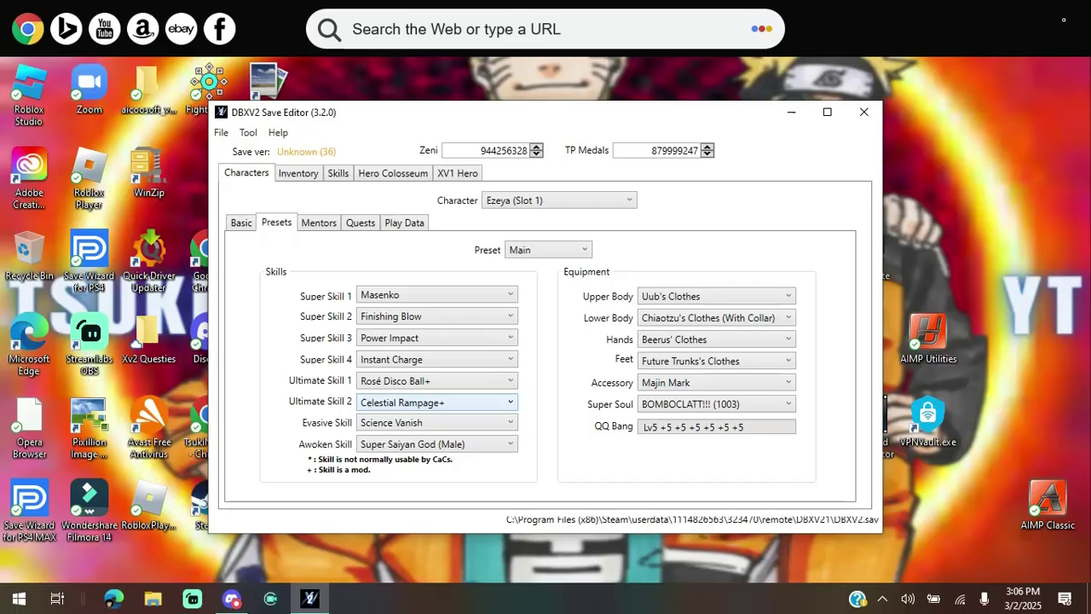
click(437, 401)
click(437, 404)
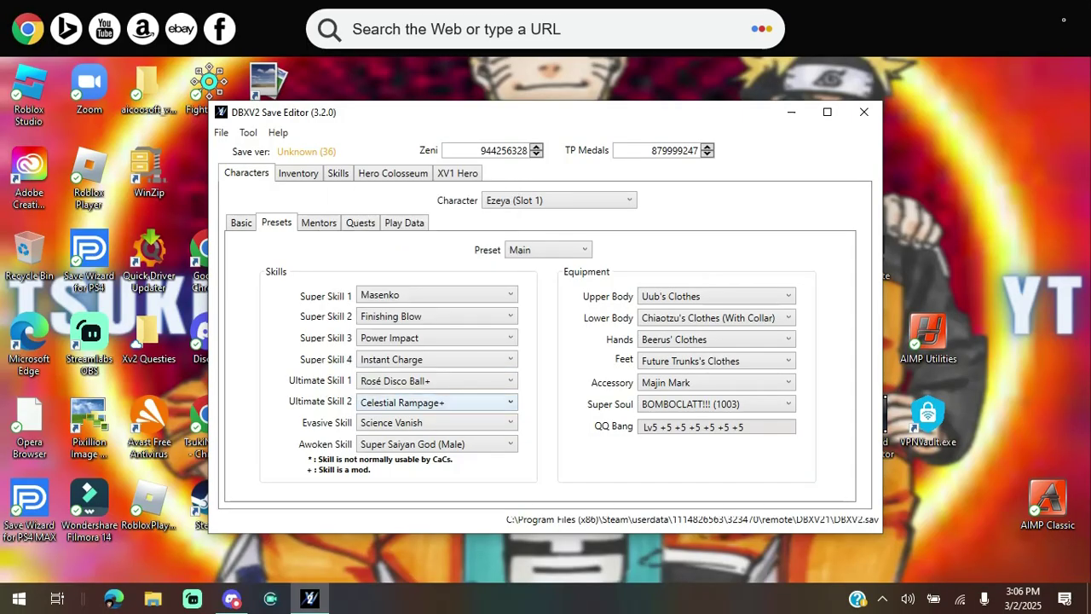
Examine the skills available for Ultimate Skill 2 in the Main preset without changing the selection.
click(436, 402)
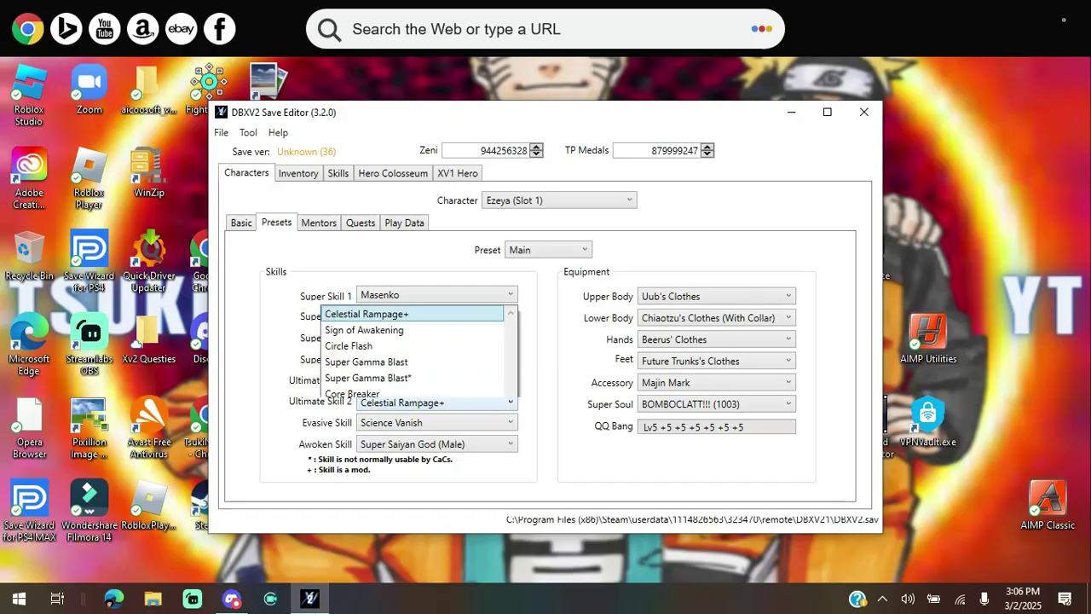
scroll(414, 373, down, 1)
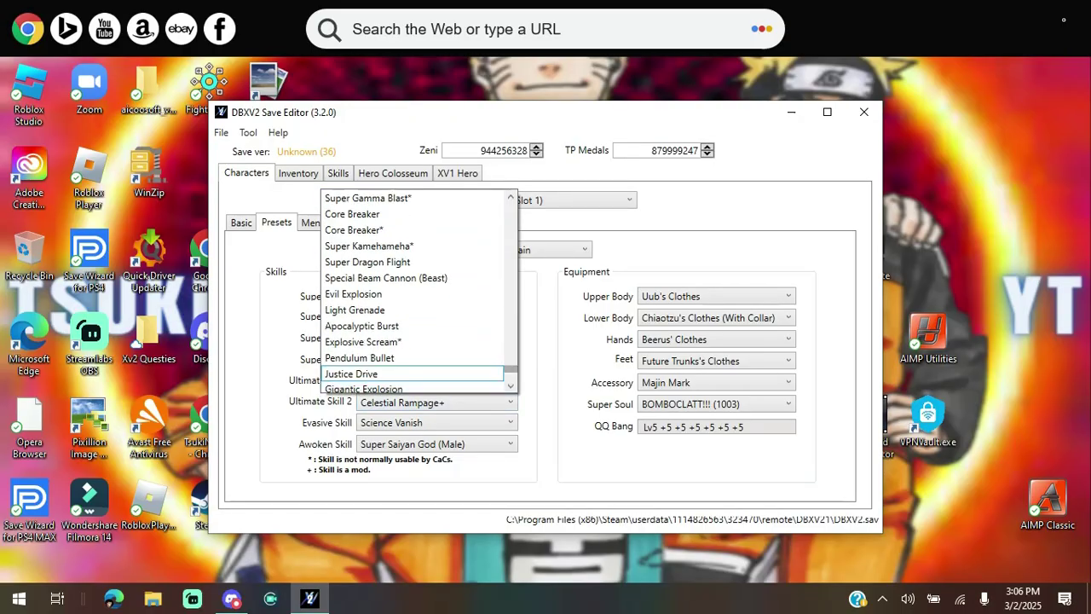
scroll(414, 342, down, 4)
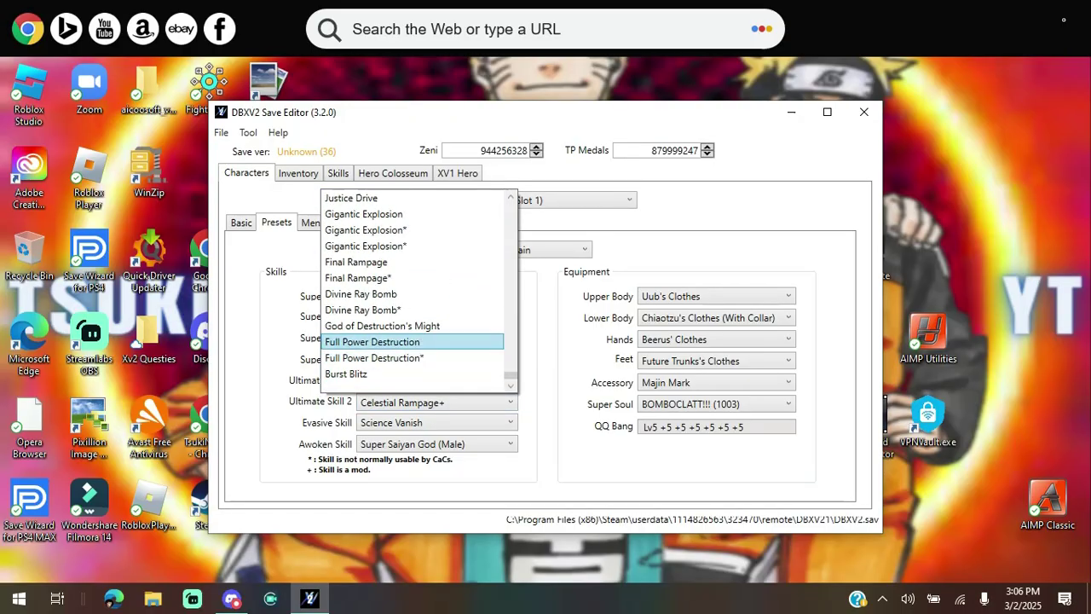
scroll(414, 290, up, 1)
scroll(413, 278, up, 3)
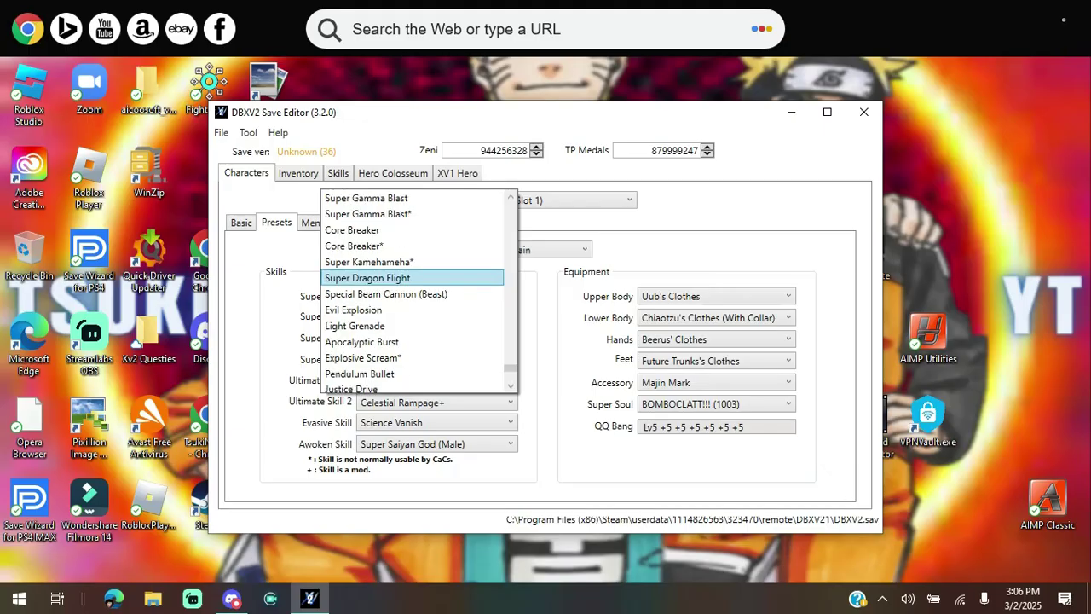
scroll(414, 370, down, 1)
scroll(414, 256, up, 3)
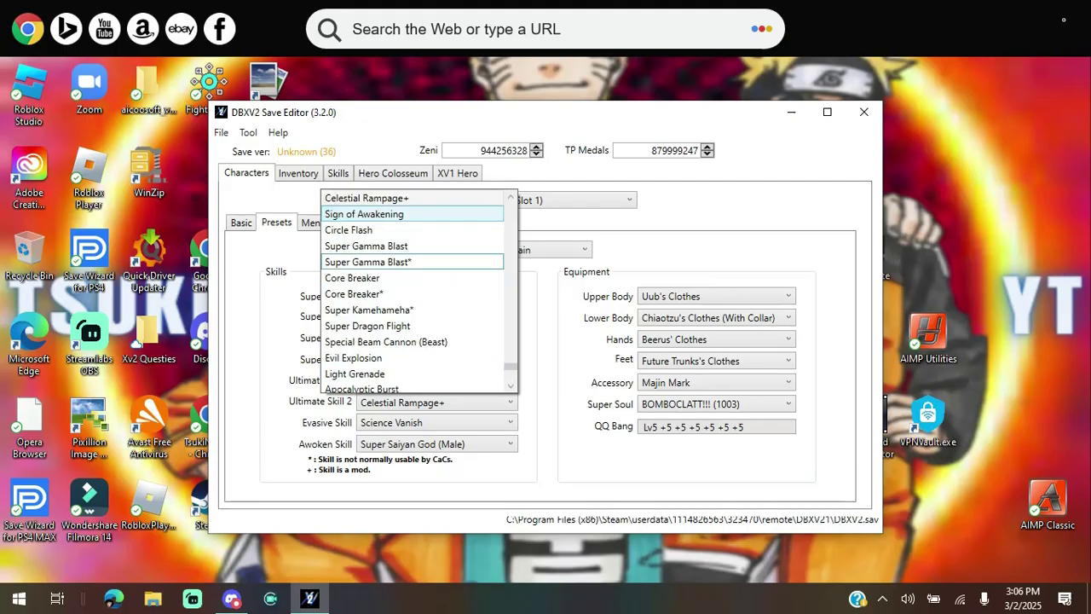
scroll(414, 255, up, 7)
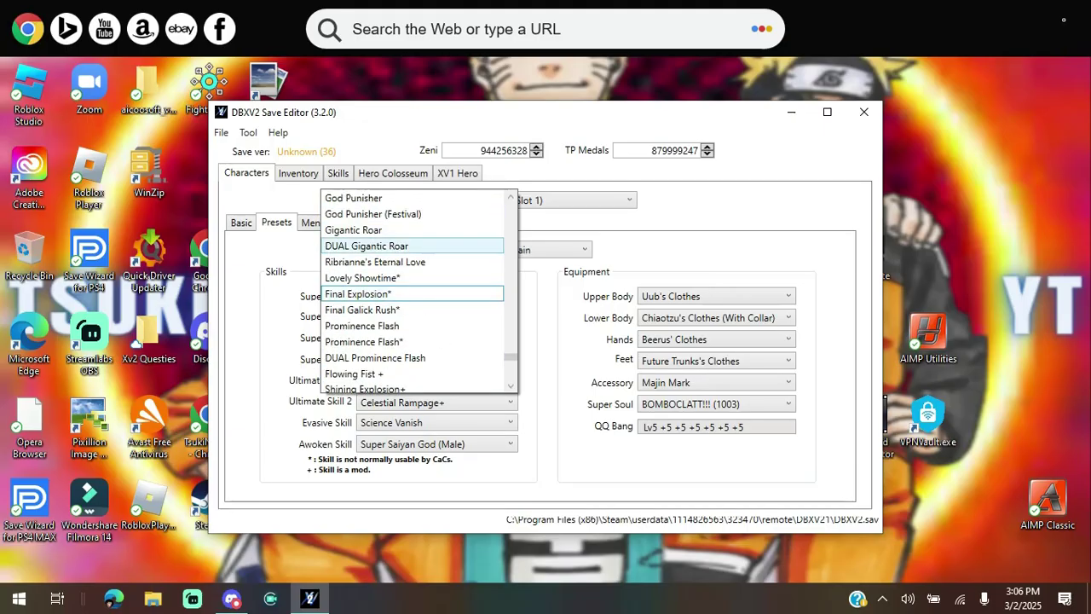
scroll(414, 278, up, 5)
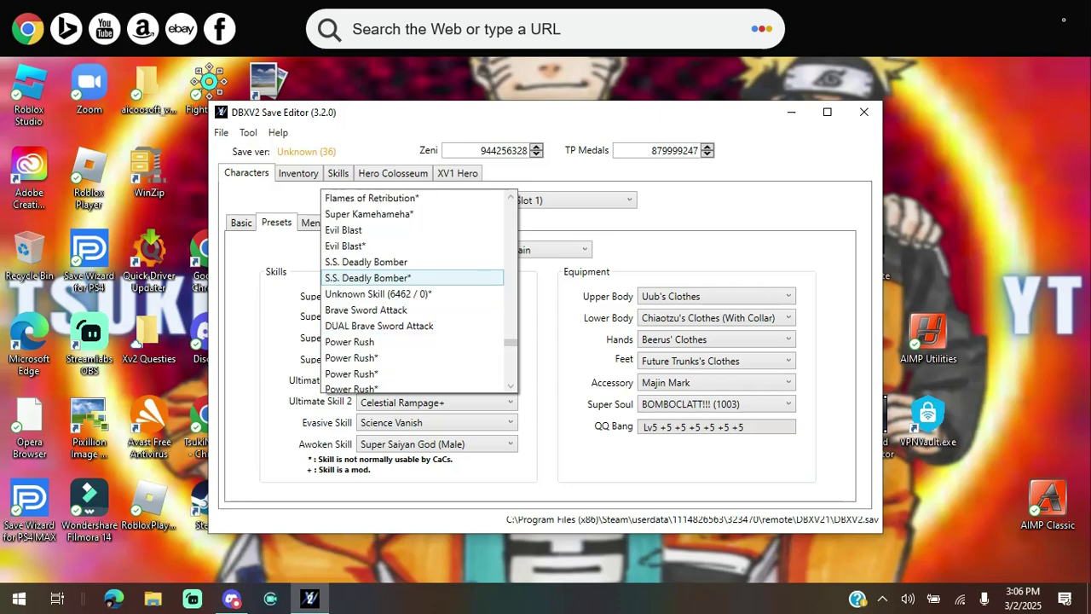
scroll(413, 281, up, 3)
scroll(413, 290, up, 5)
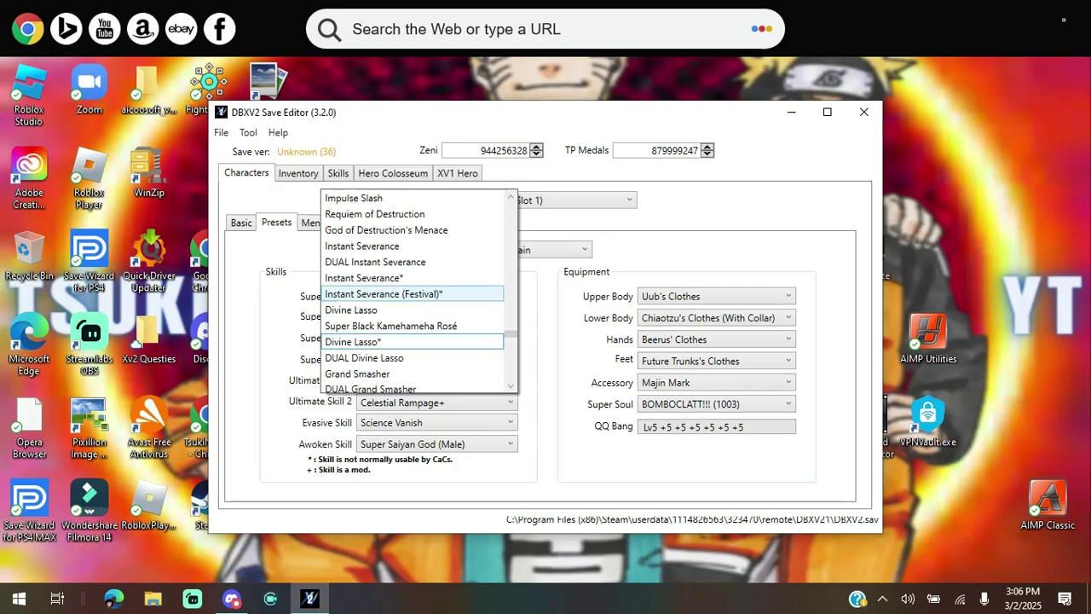
scroll(414, 293, up, 5)
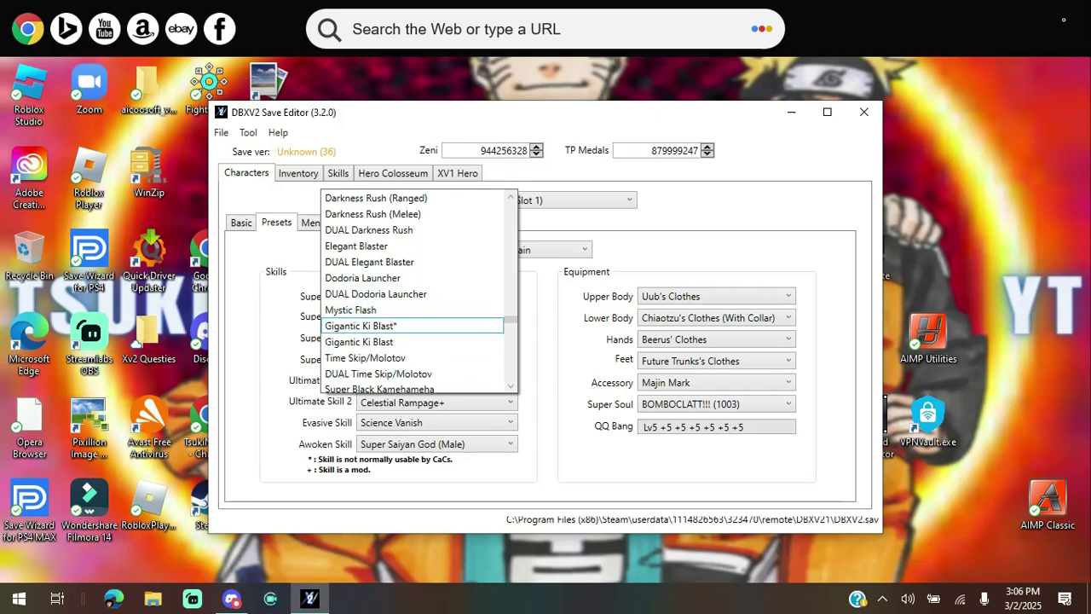
click(443, 402)
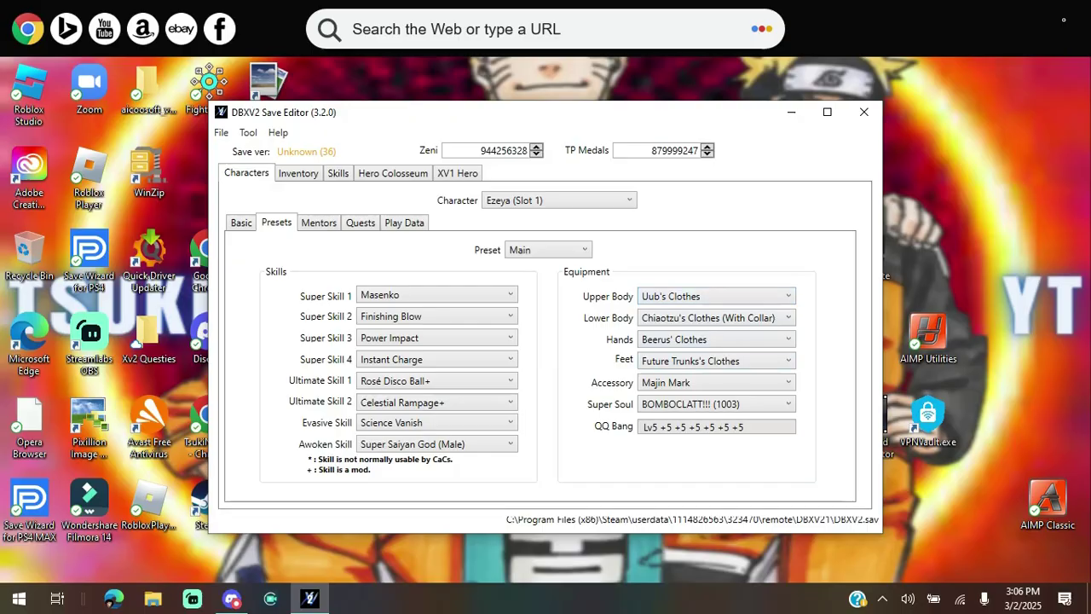
Look through the Upper Body and Accessory equipment options of the Main preset, keeping the current choices.
click(717, 296)
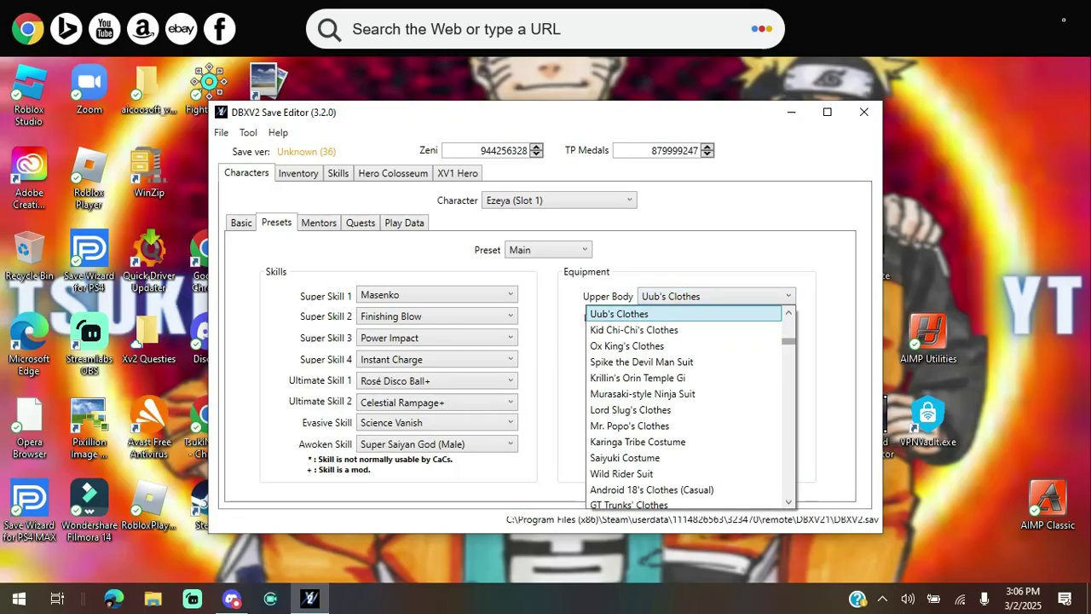
drag(789, 341, 789, 493)
click(823, 388)
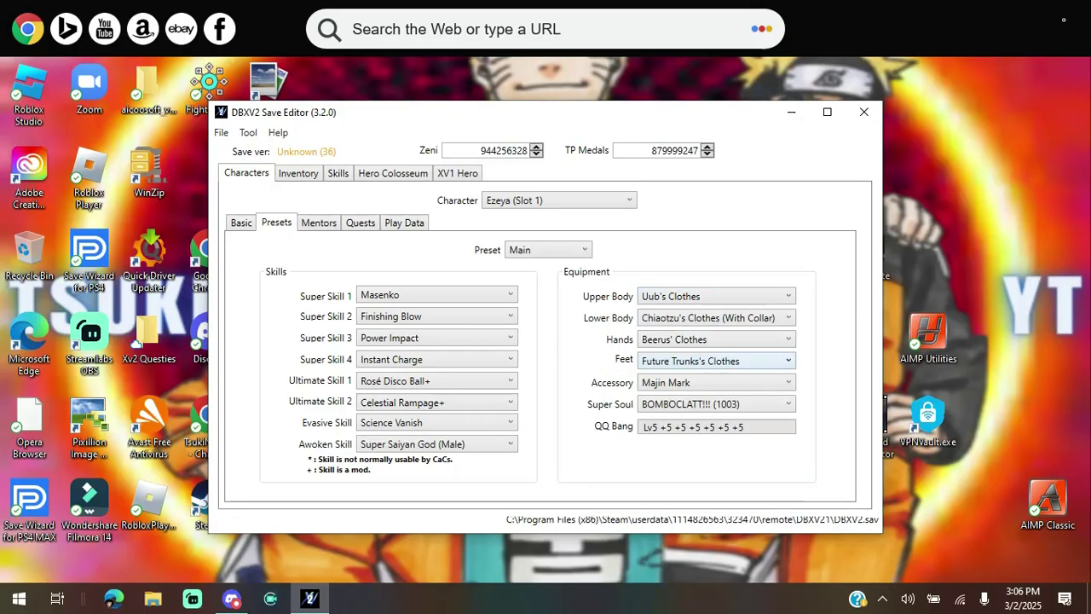
click(717, 383)
click(820, 432)
Examine the Super Soul options available for the Main preset.
click(716, 403)
scroll(635, 294, down, 1)
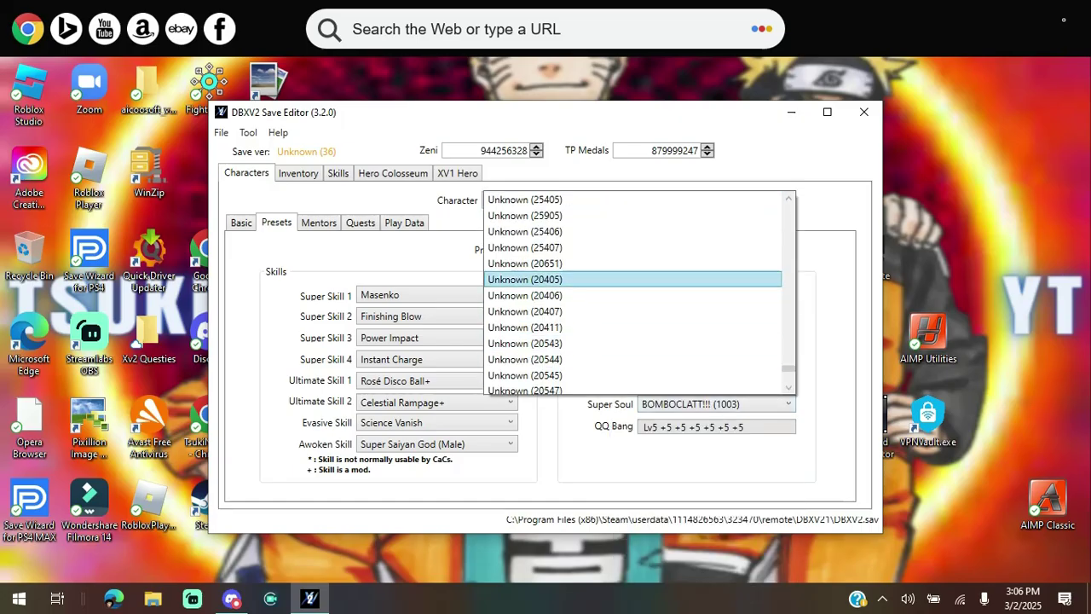
scroll(635, 294, up, 12)
scroll(635, 263, up, 10)
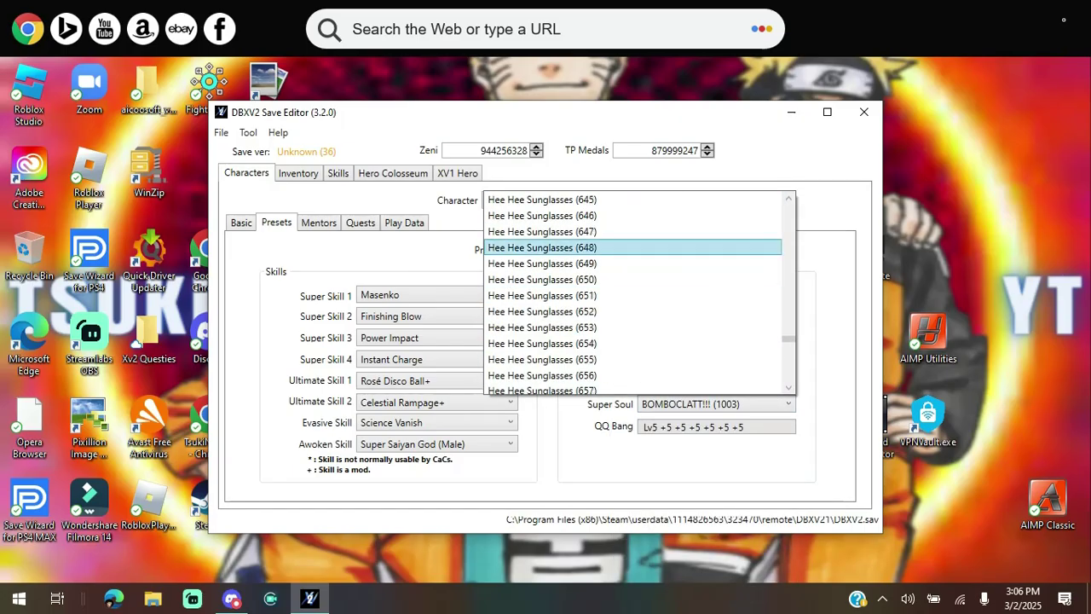
scroll(635, 264, up, 15)
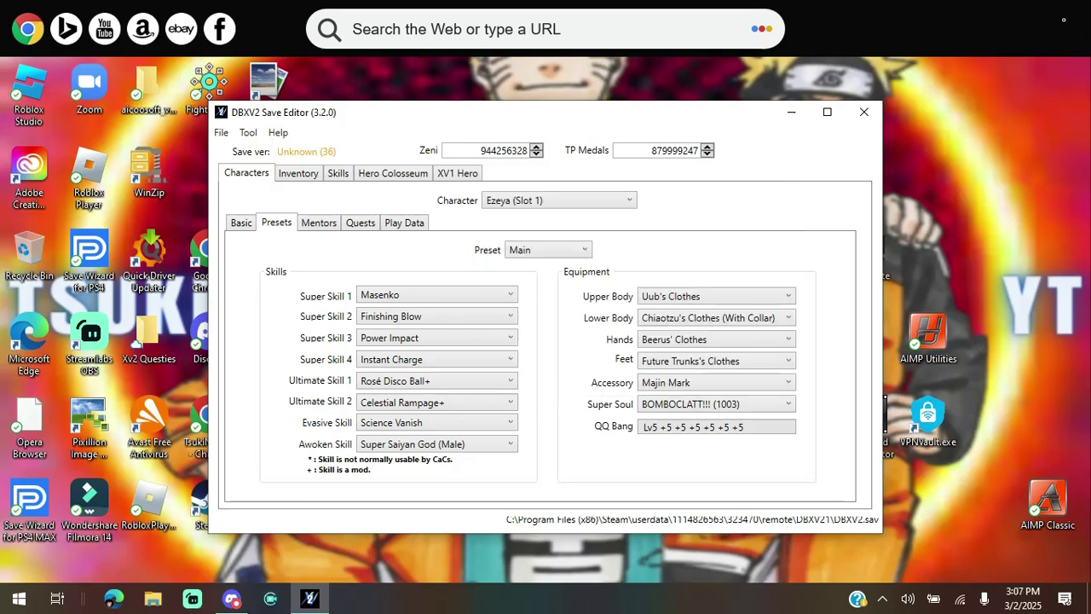
Review the Main preset's QQ Bang attribute settings and the list of selectable presets.
click(689, 426)
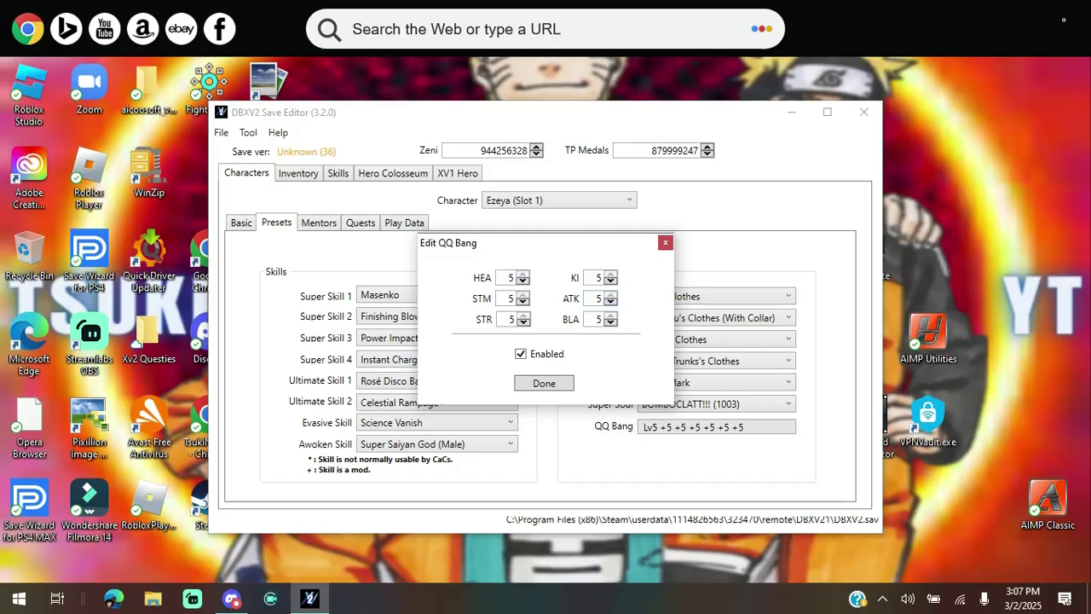
click(544, 384)
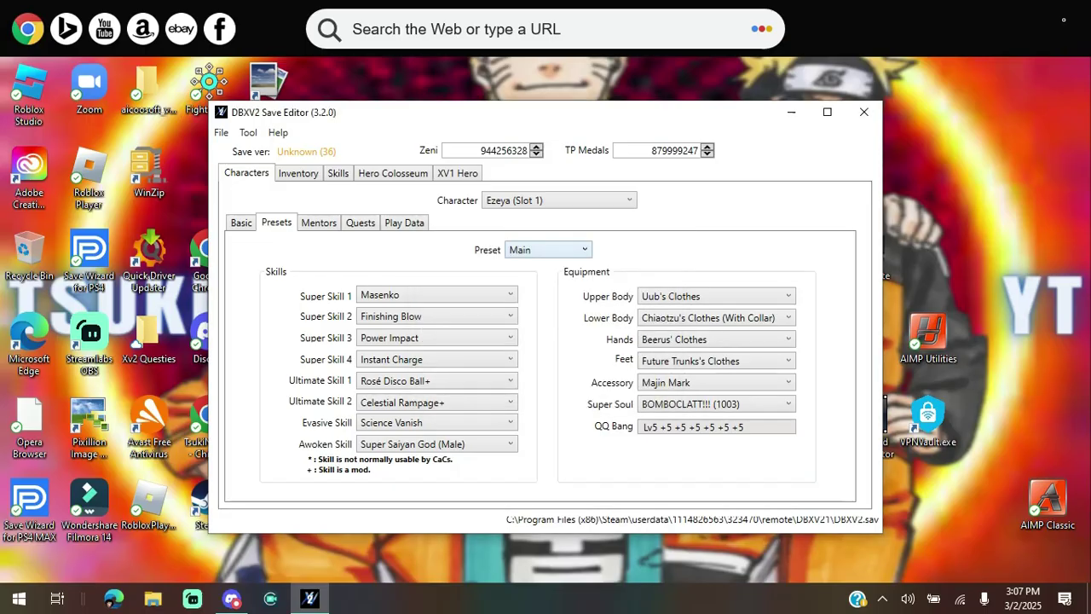
click(548, 250)
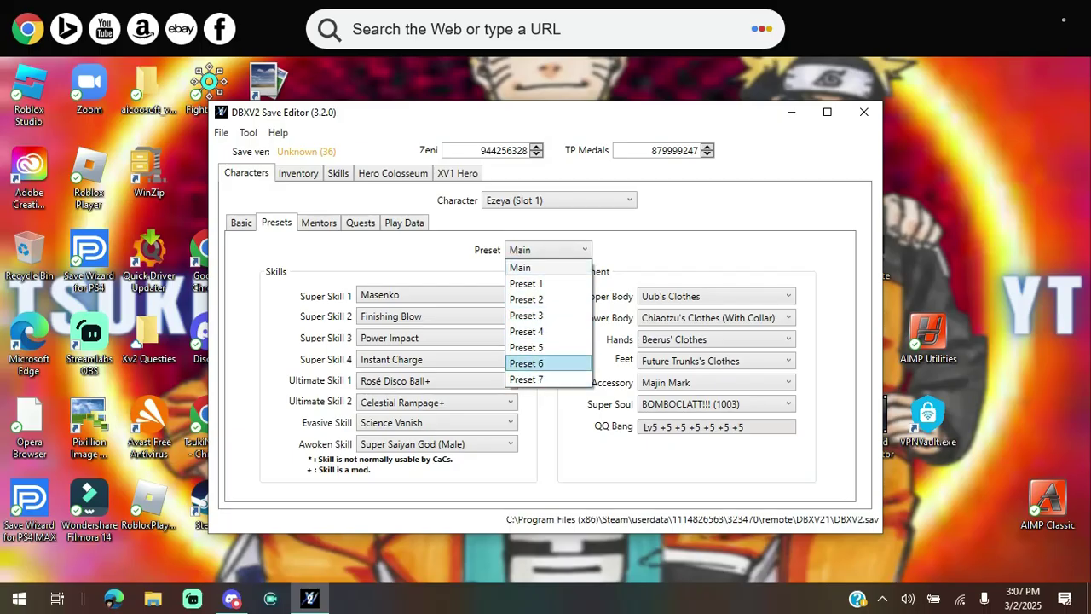
key(Escape)
Examine the training level options in the Mentors settings, keeping Super as the level.
key(ctrl+Tab)
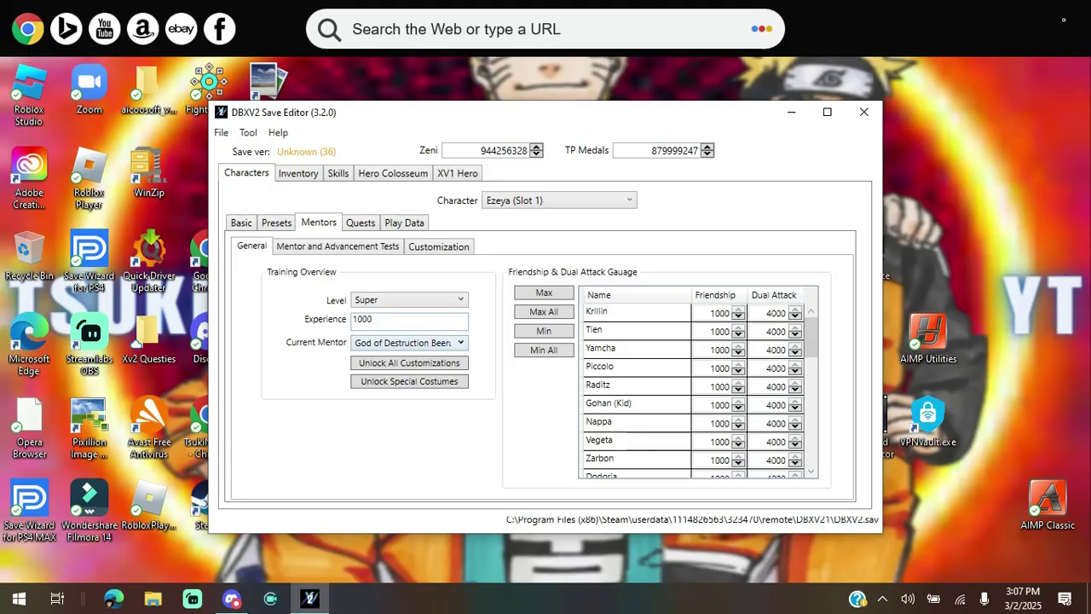
click(410, 300)
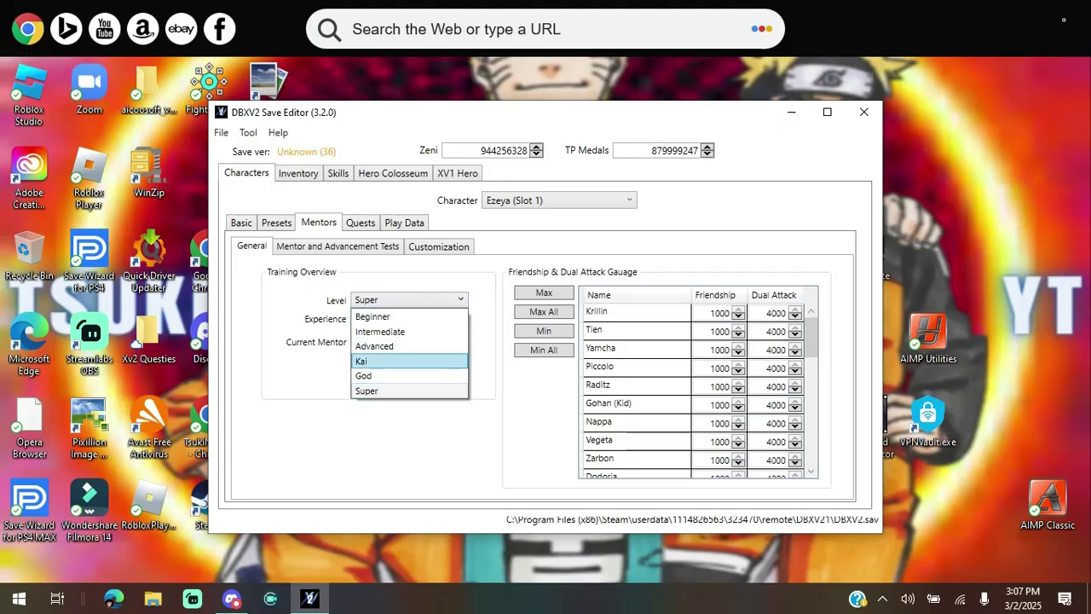
key(Down)
key(Down)
key(Down)
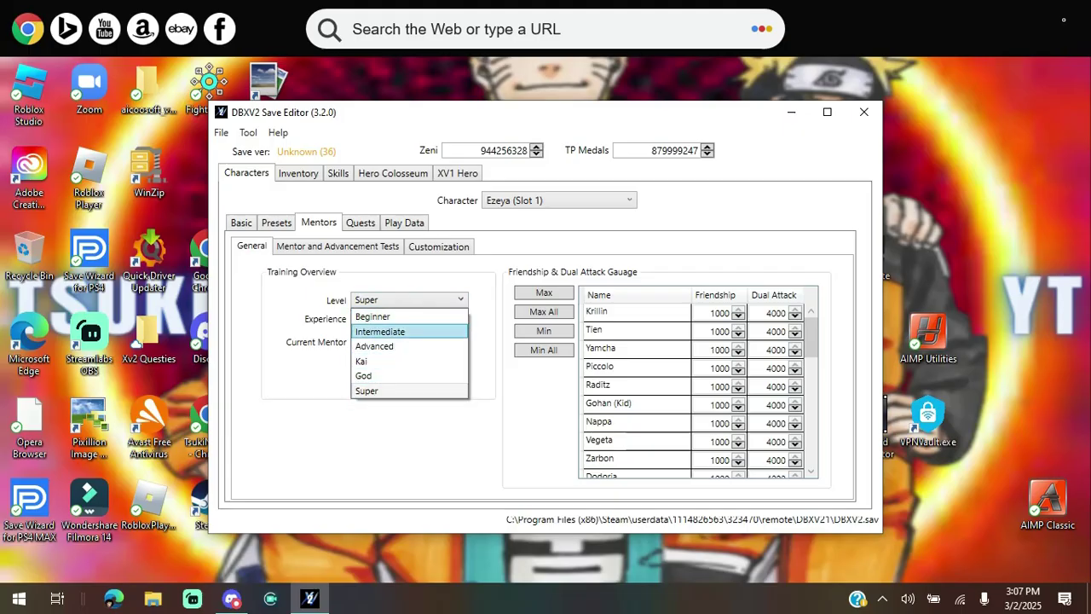
key(Down)
key(Down)
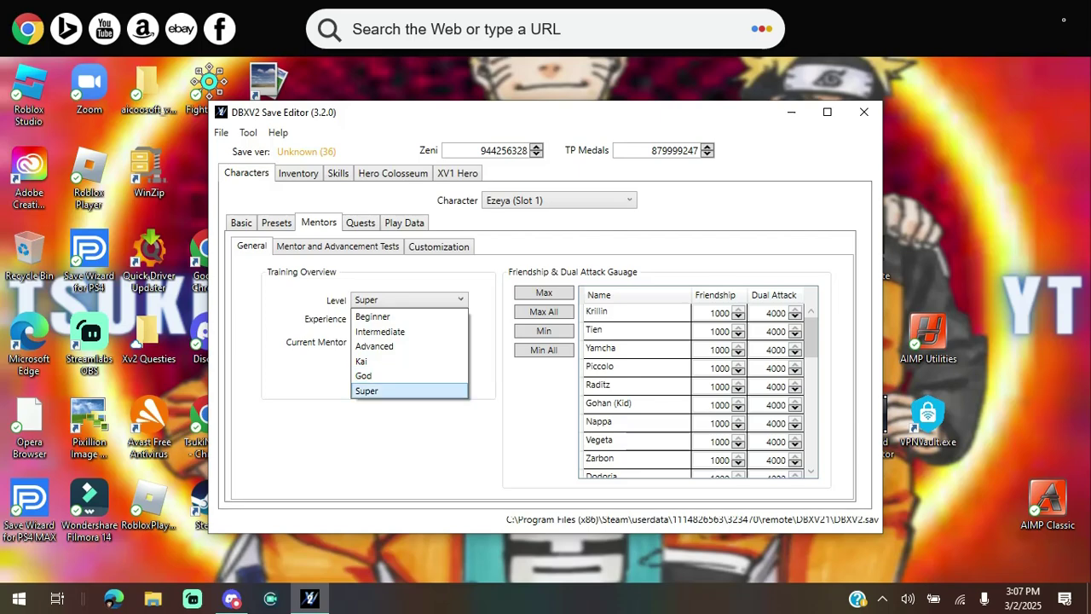
key(Return)
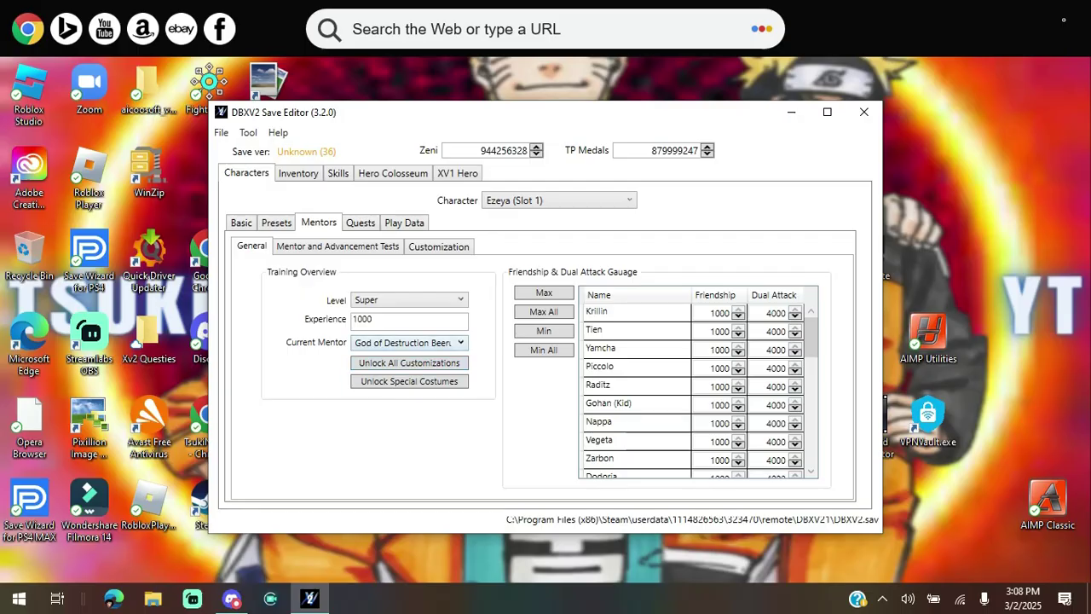
Look through the selectable current mentors from beginning to end, keeping God of Destruction Beerus.
click(409, 343)
scroll(403, 370, up, 7)
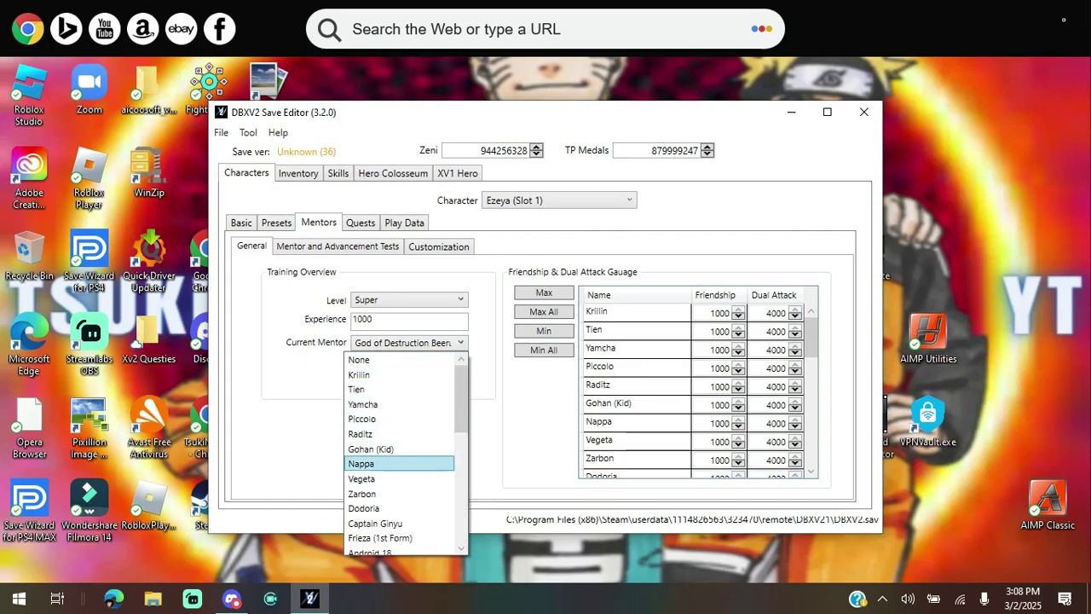
scroll(400, 493, down, 10)
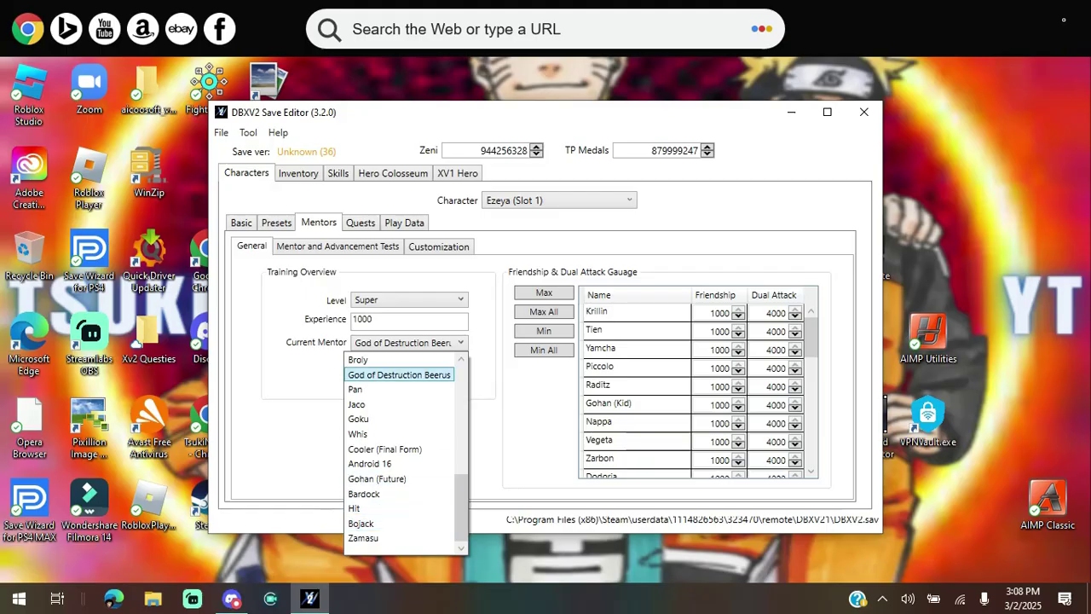
click(399, 375)
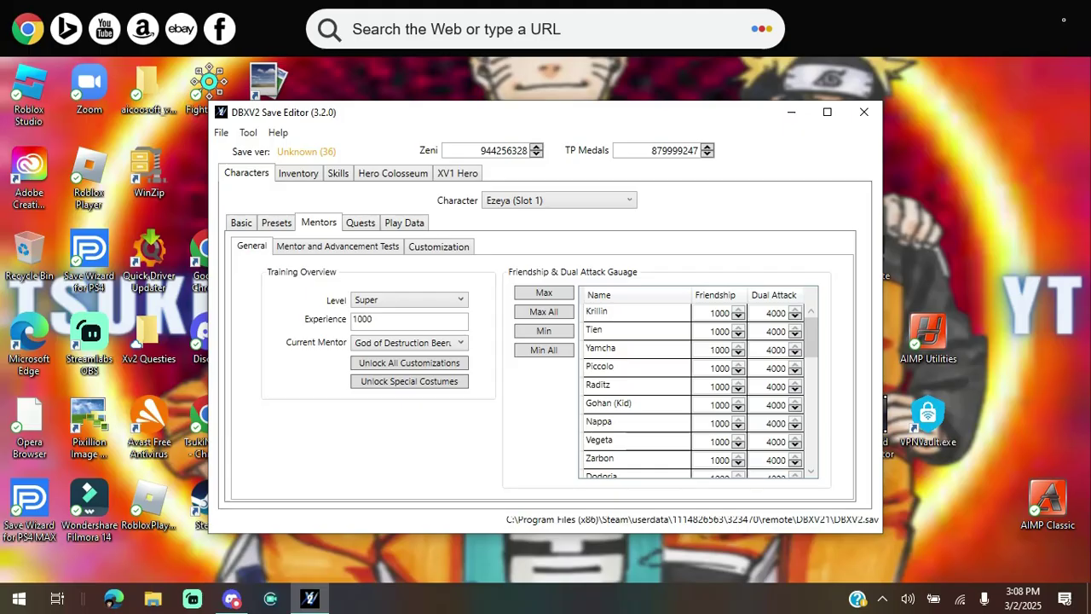
Review the Friendship and Dual Attack values of all mentors in the gauge table.
scroll(695, 384, down, 10)
scroll(695, 384, up, 10)
scroll(695, 384, down, 7)
scroll(695, 384, down, 3)
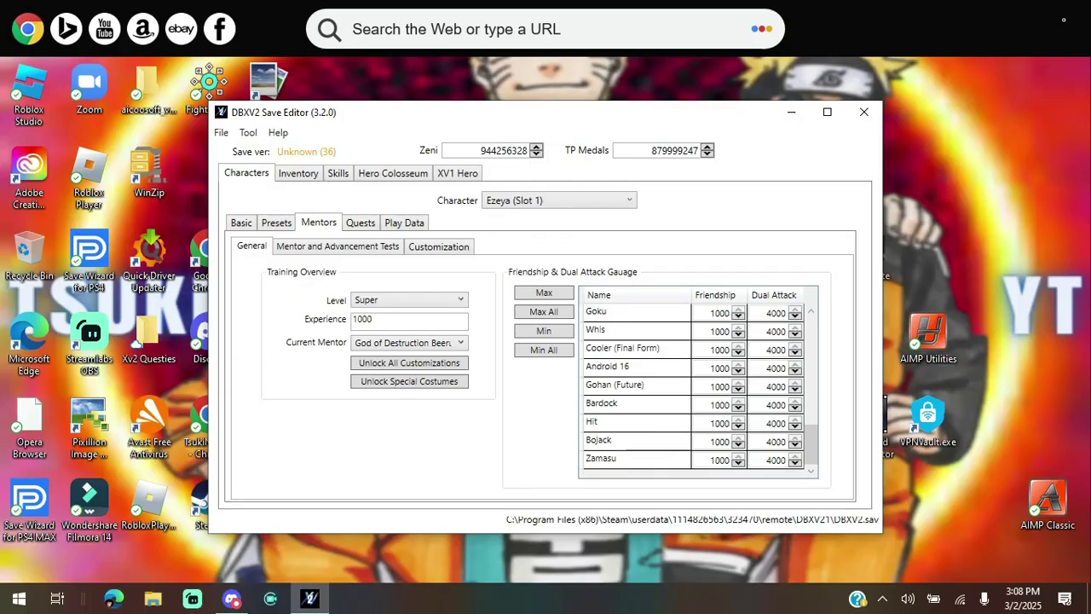
scroll(695, 383, up, 10)
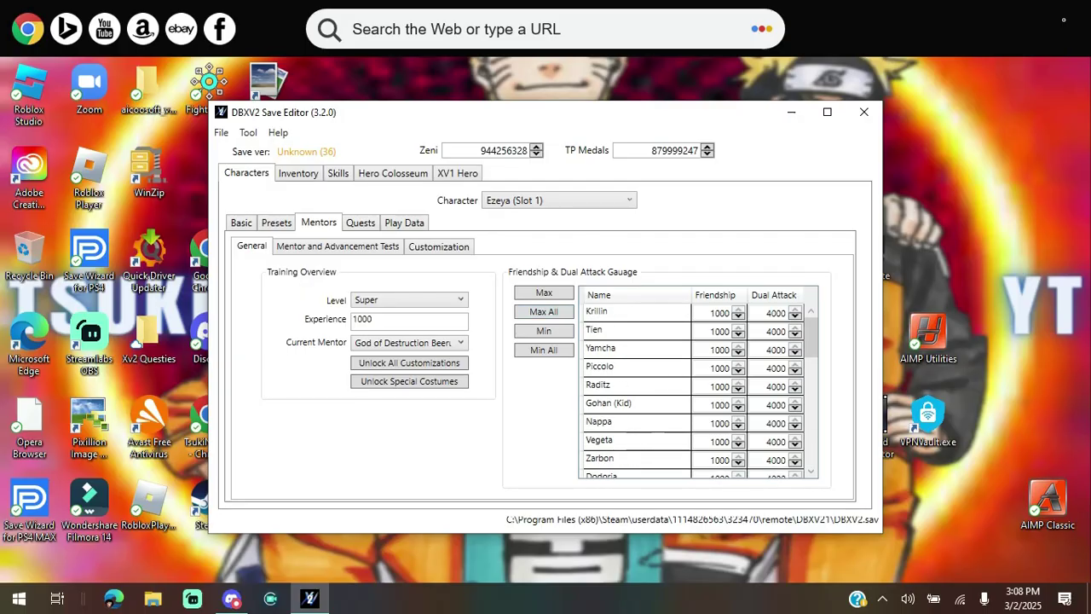
Browse the mentor and advancement test list, briefly expanding and collapsing the Tien and Gohan (Future) groups.
click(338, 246)
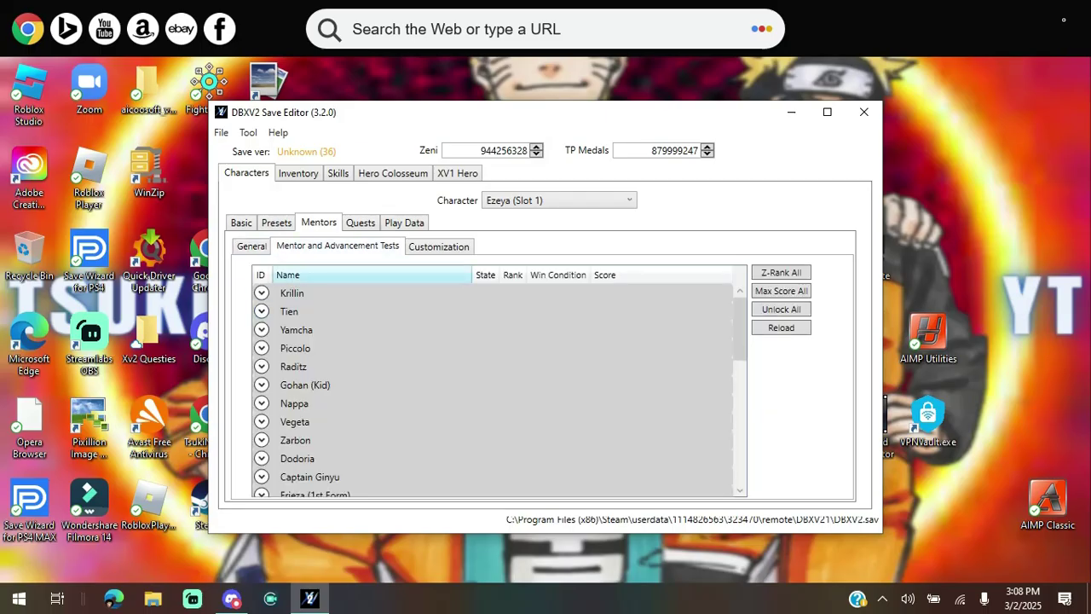
click(262, 310)
click(261, 311)
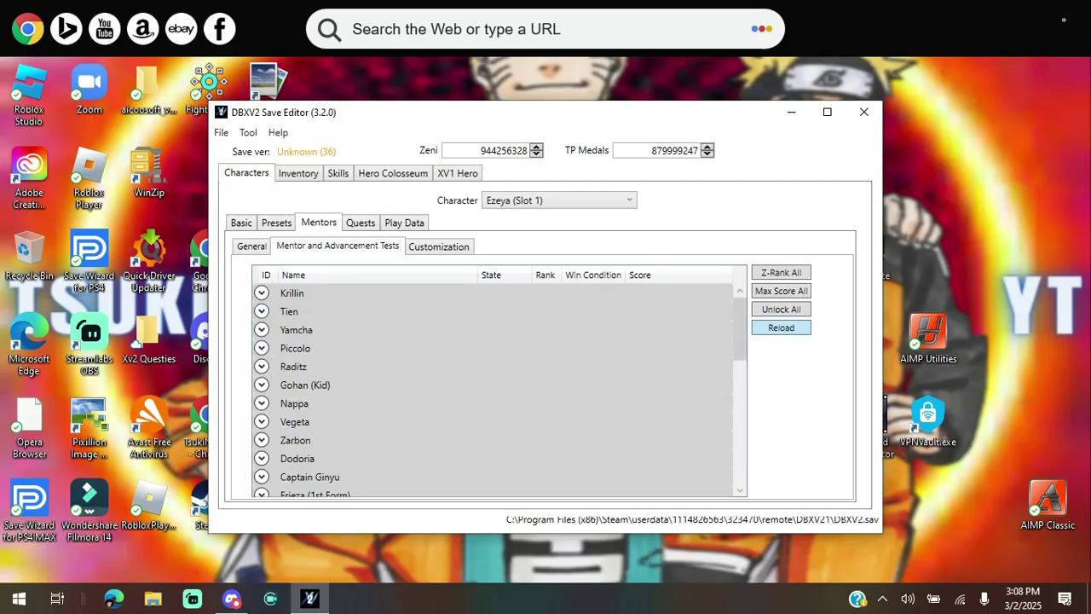
scroll(494, 392, down, 8)
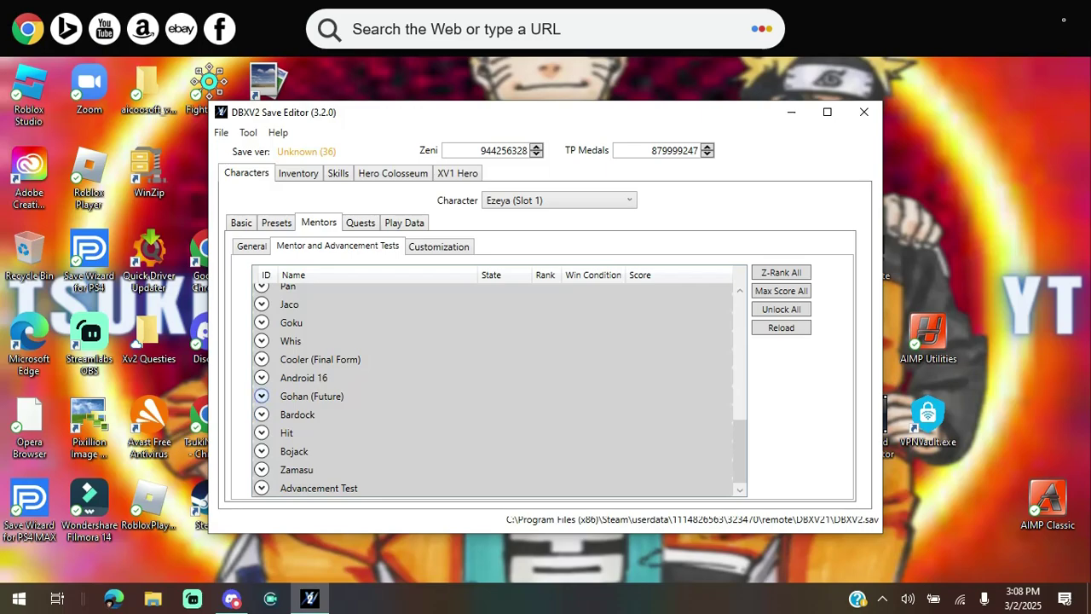
click(262, 396)
click(262, 396)
scroll(494, 392, up, 8)
Examine the initiation test and lesson entries of Piccolo and Tien, and look over the remaining mentor groups.
click(261, 348)
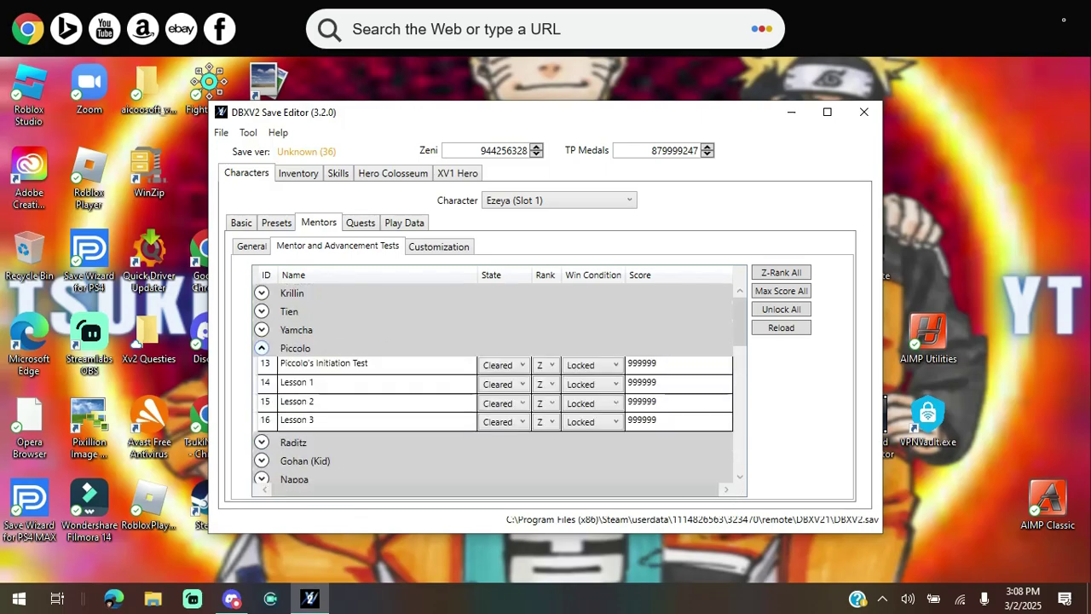
click(261, 348)
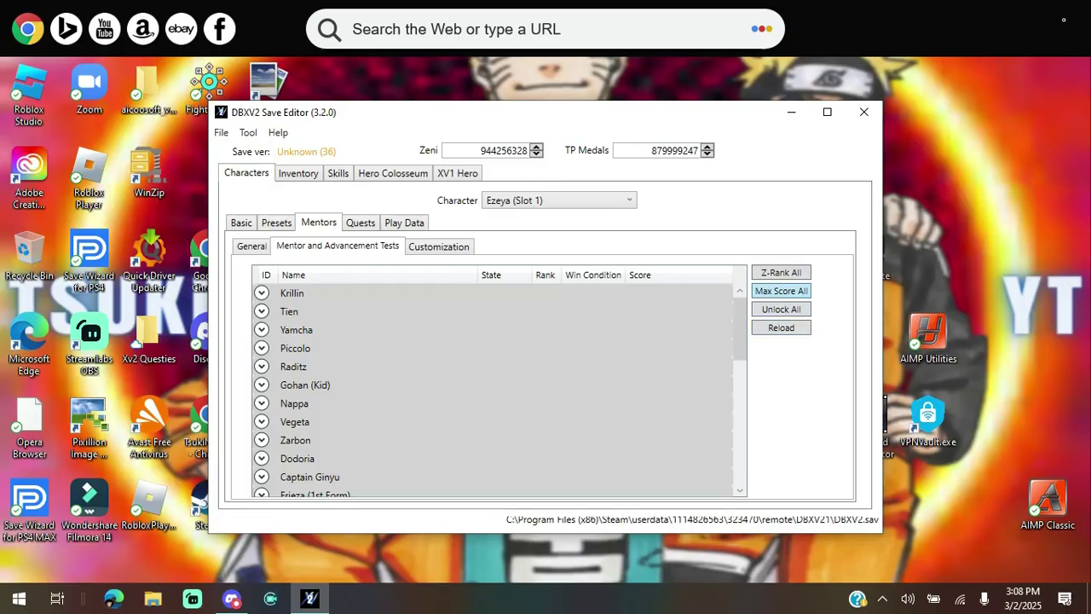
click(262, 311)
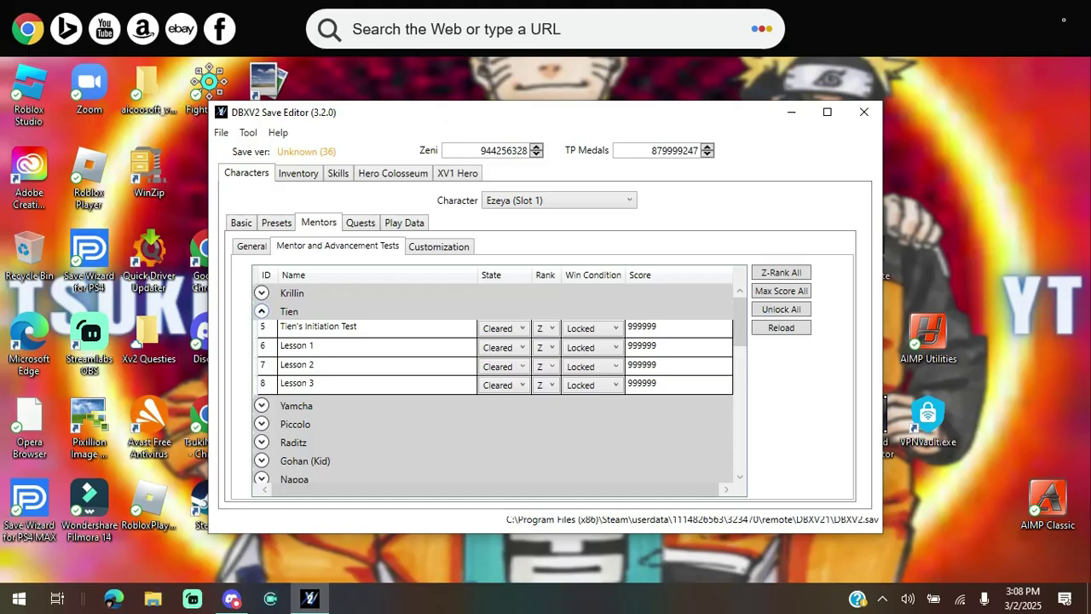
click(262, 311)
scroll(262, 311, down, 7)
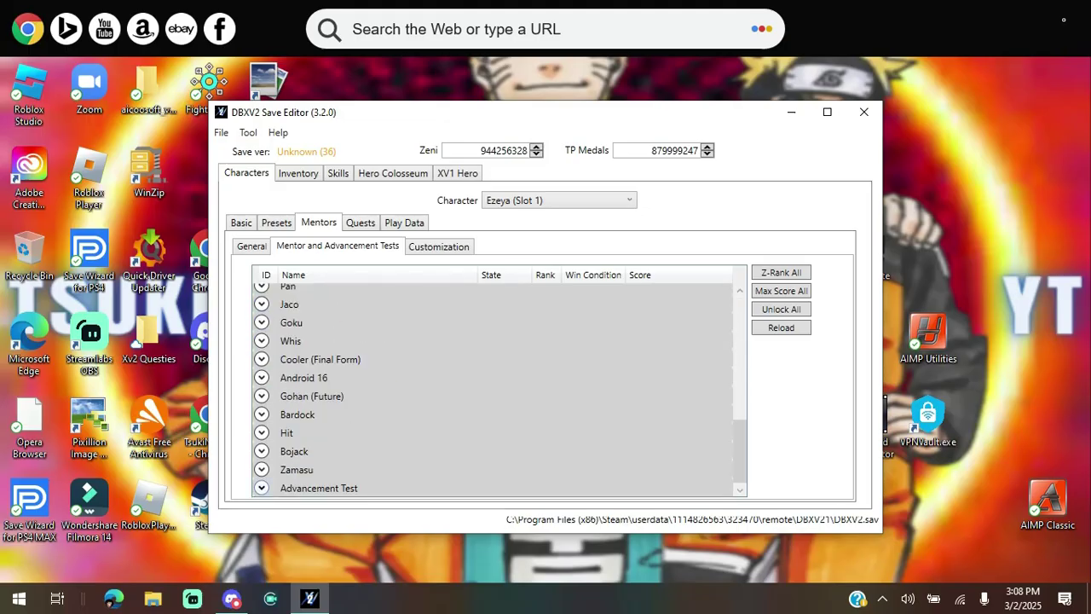
scroll(262, 367, up, 7)
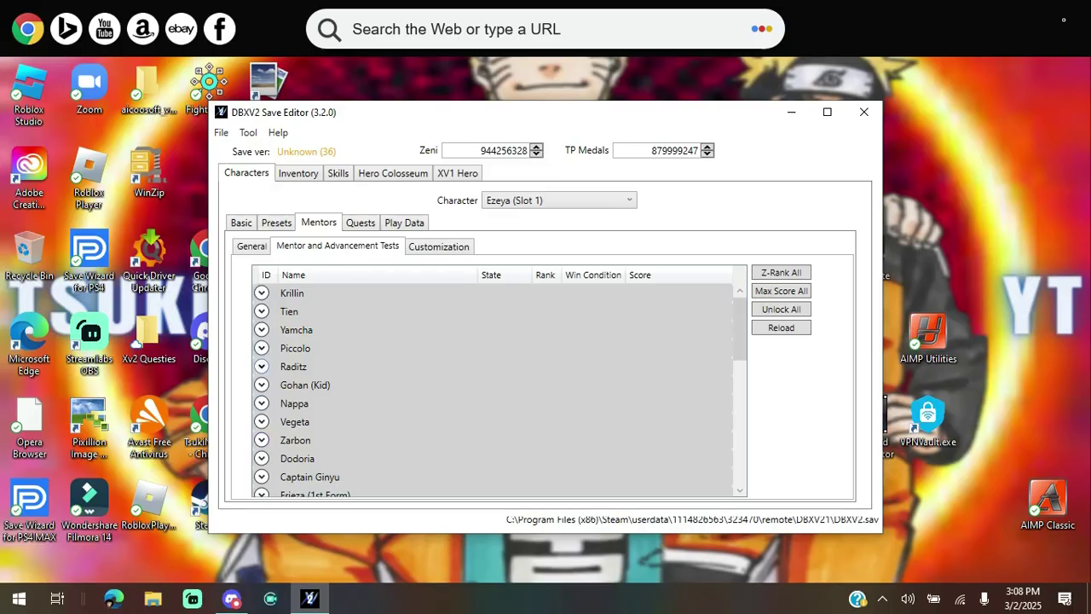
Examine the list of mentors available for customization, leaving Krillin selected.
click(439, 247)
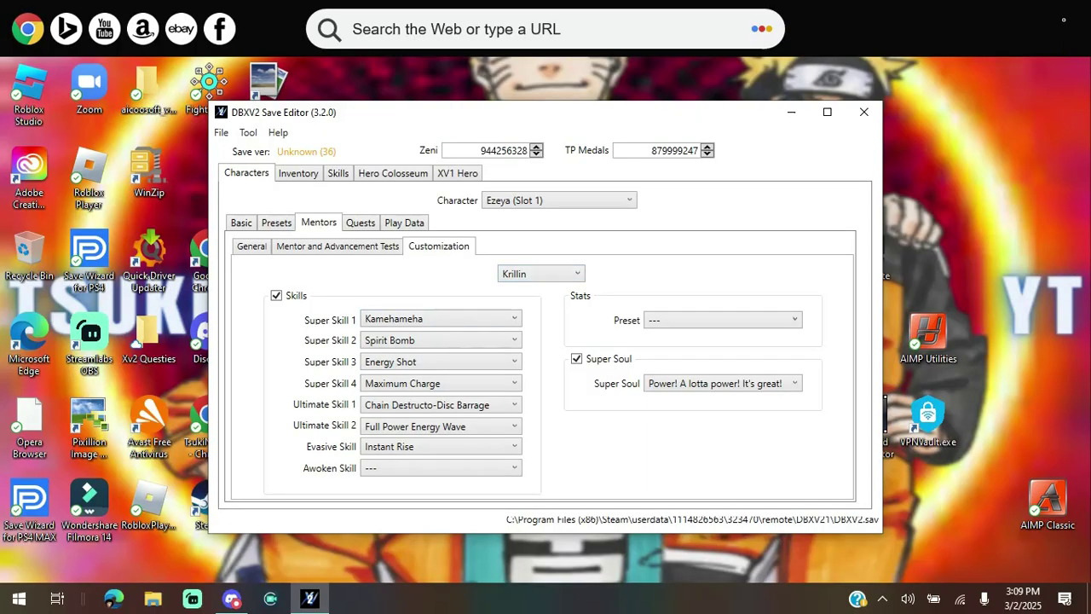
click(566, 273)
drag(578, 306, 578, 431)
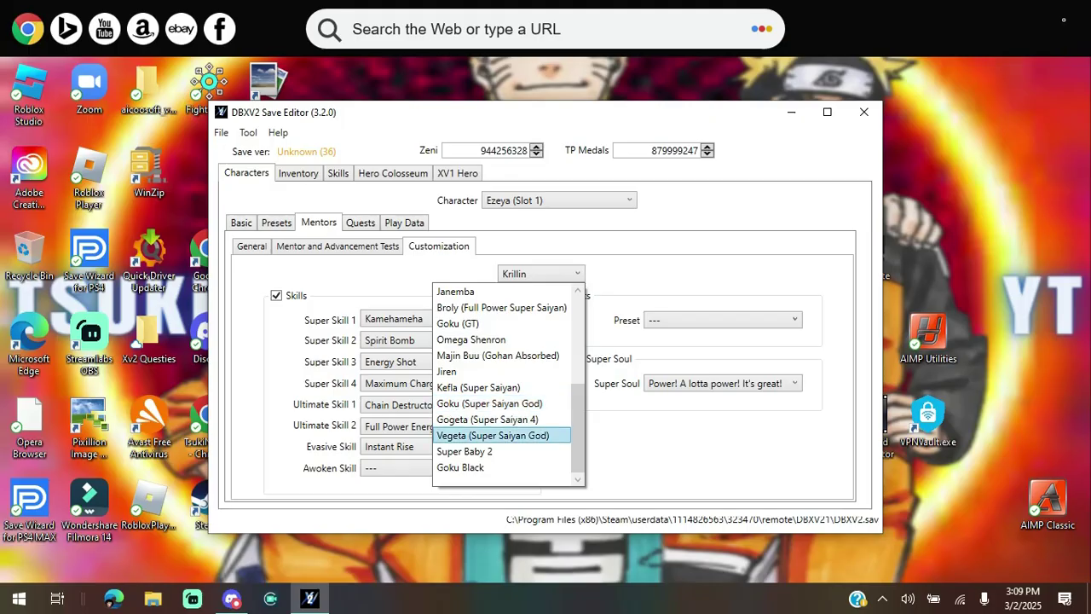
key(Escape)
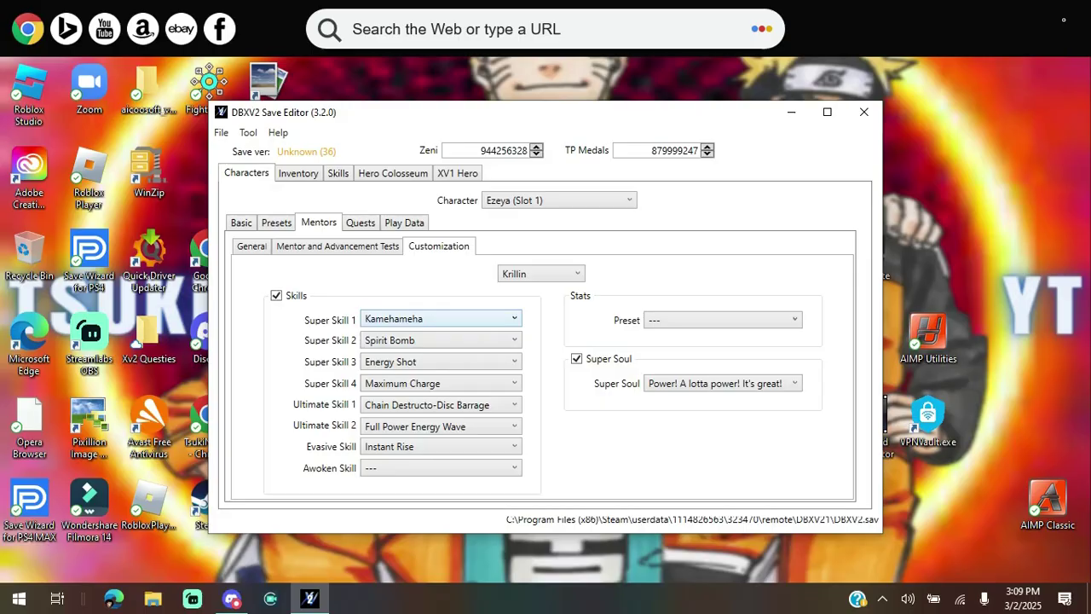
Look through the Super Skill 1 and Super Soul options in Krillin's customization, keeping the current choices.
click(441, 319)
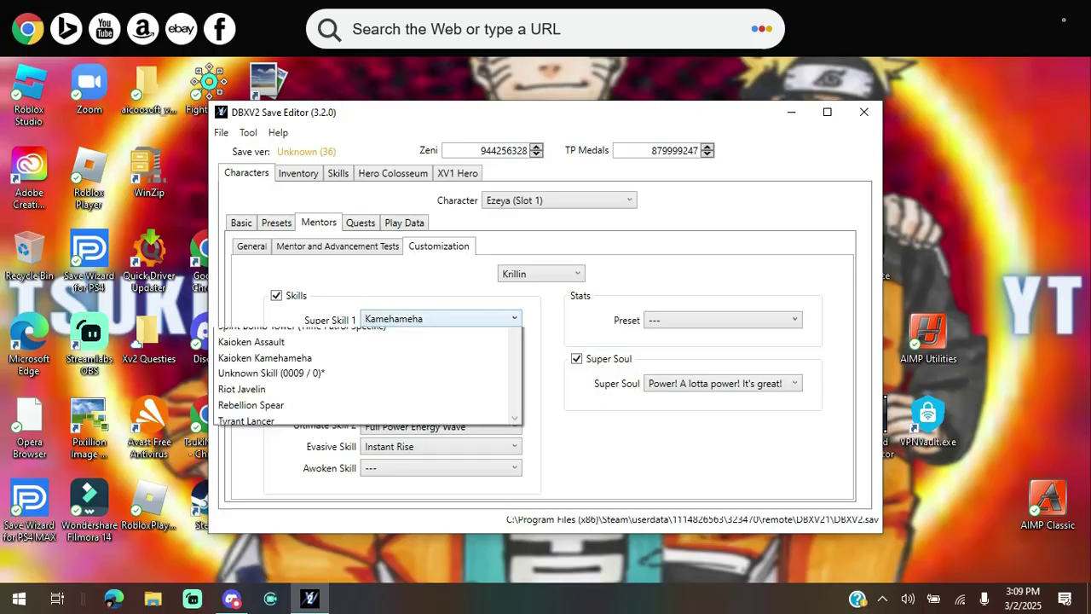
scroll(435, 375, down, 6)
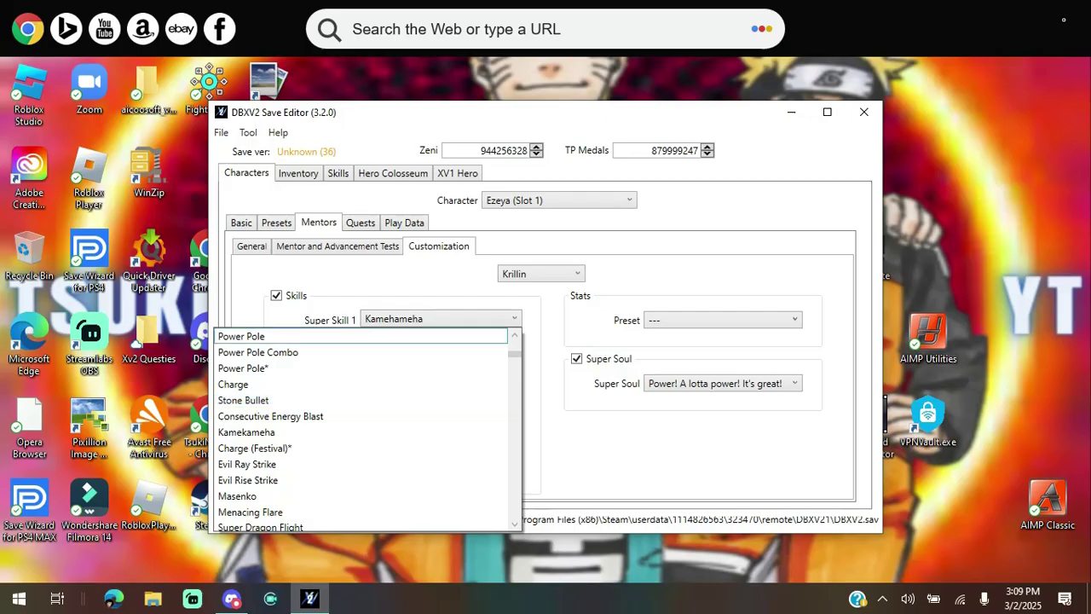
click(440, 318)
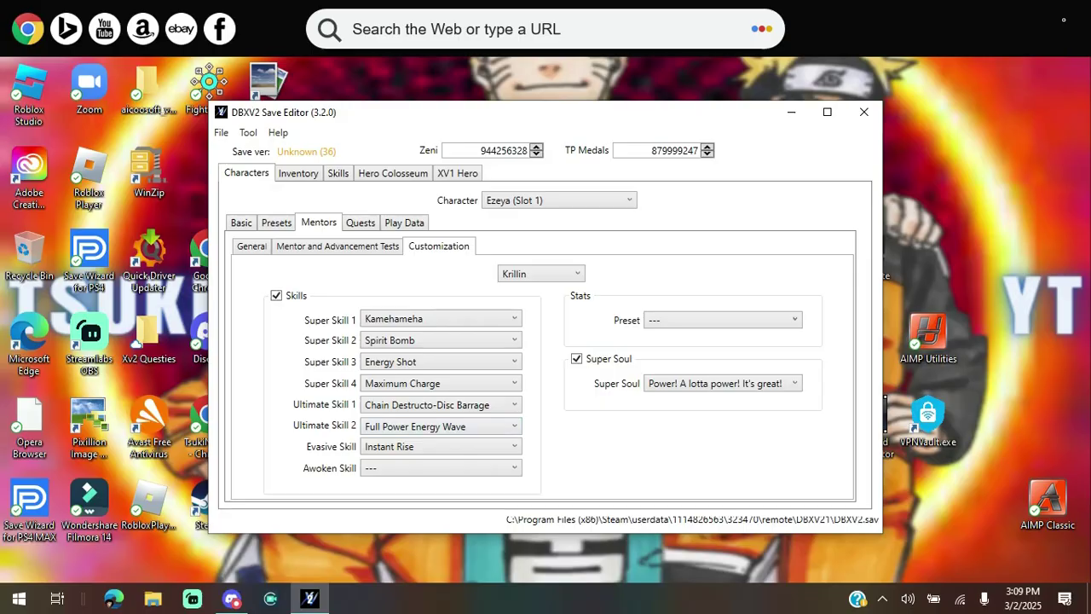
click(723, 384)
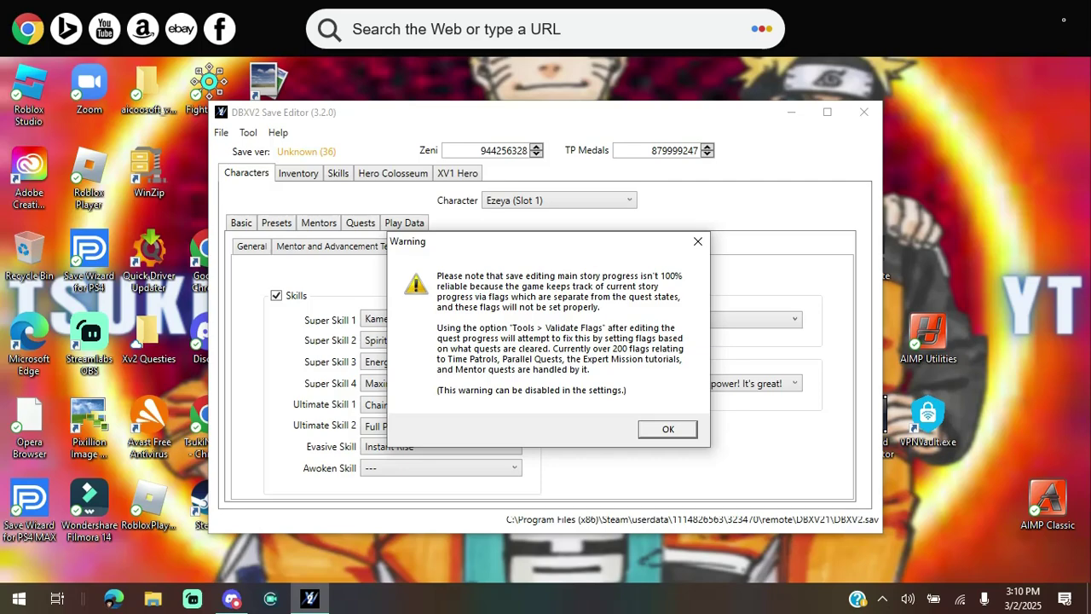
Dismiss the story progress warning and review the Time Patrol and Infinite History quest lists.
key(Return)
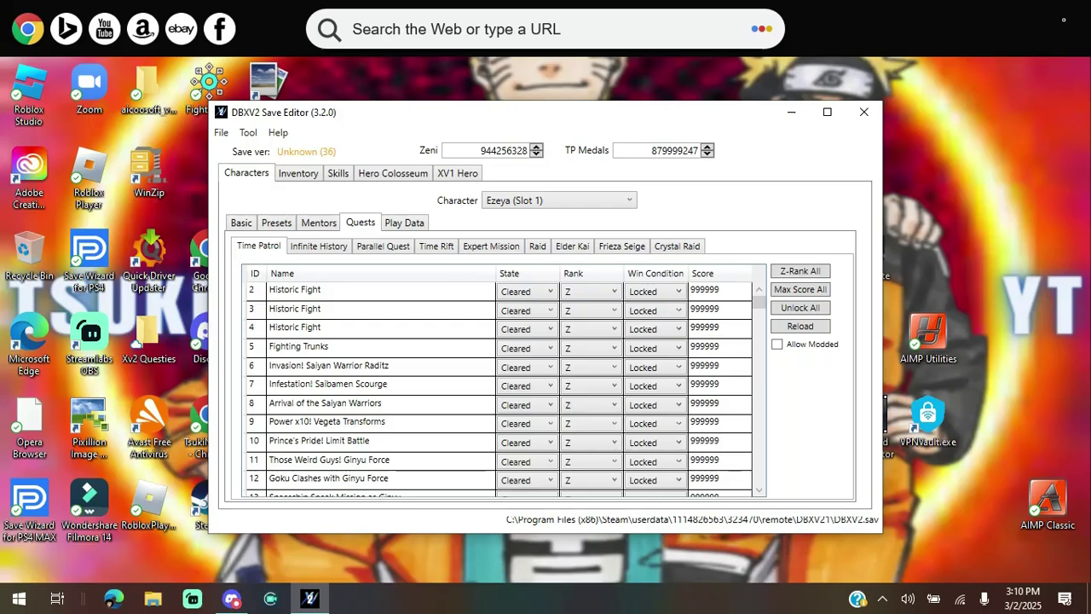
click(382, 367)
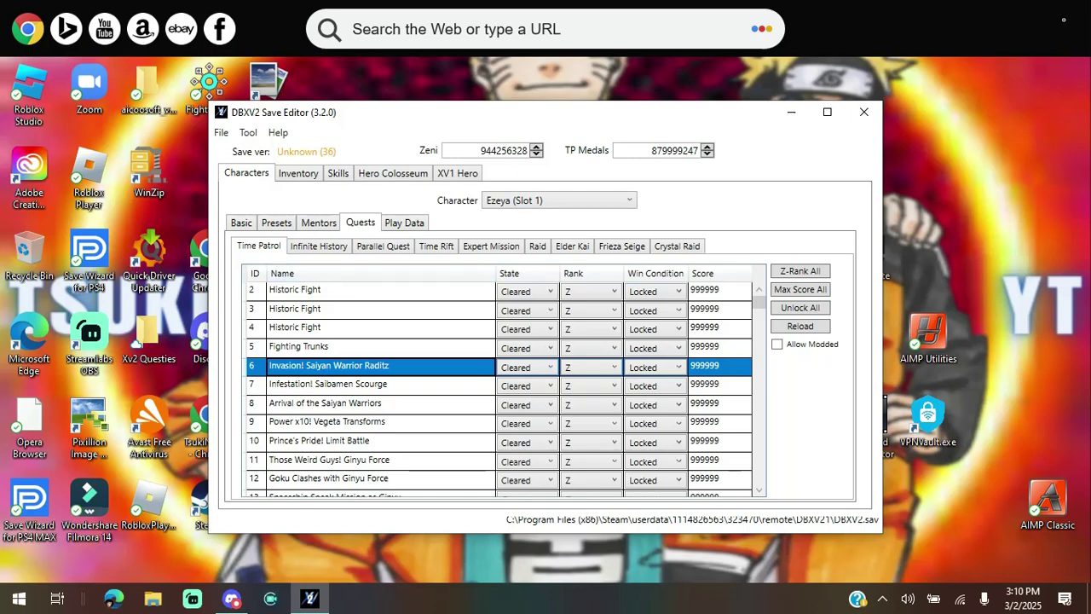
scroll(499, 384, down, 4)
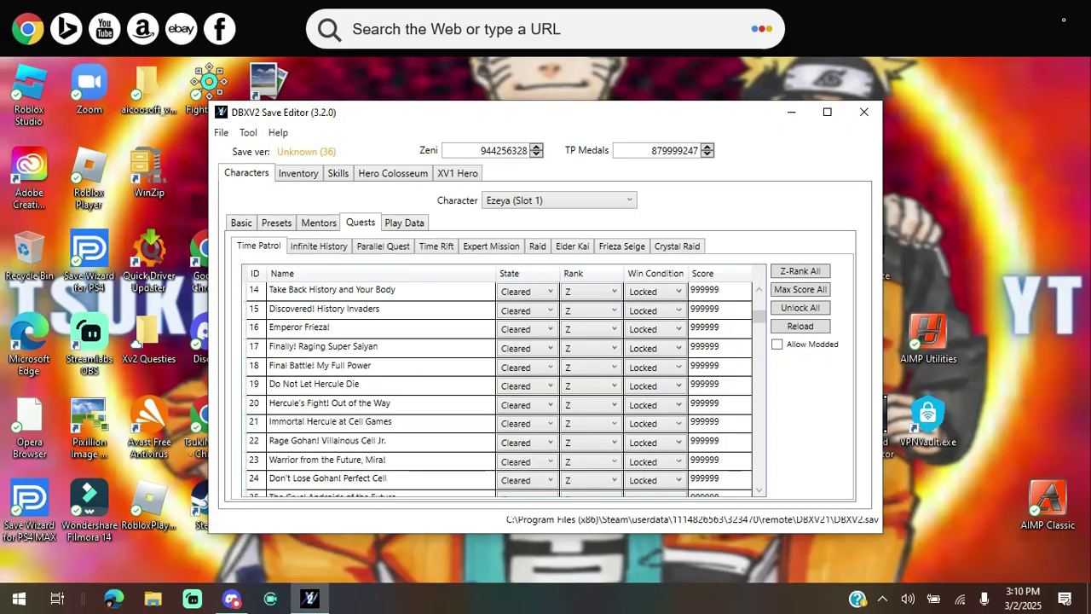
scroll(499, 384, down, 20)
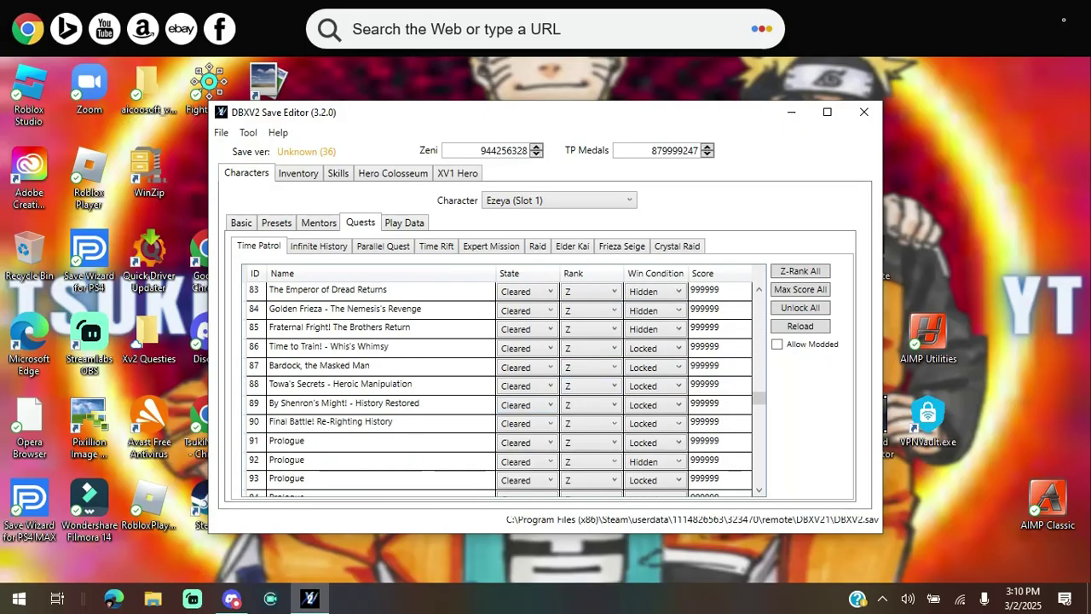
scroll(499, 384, up, 20)
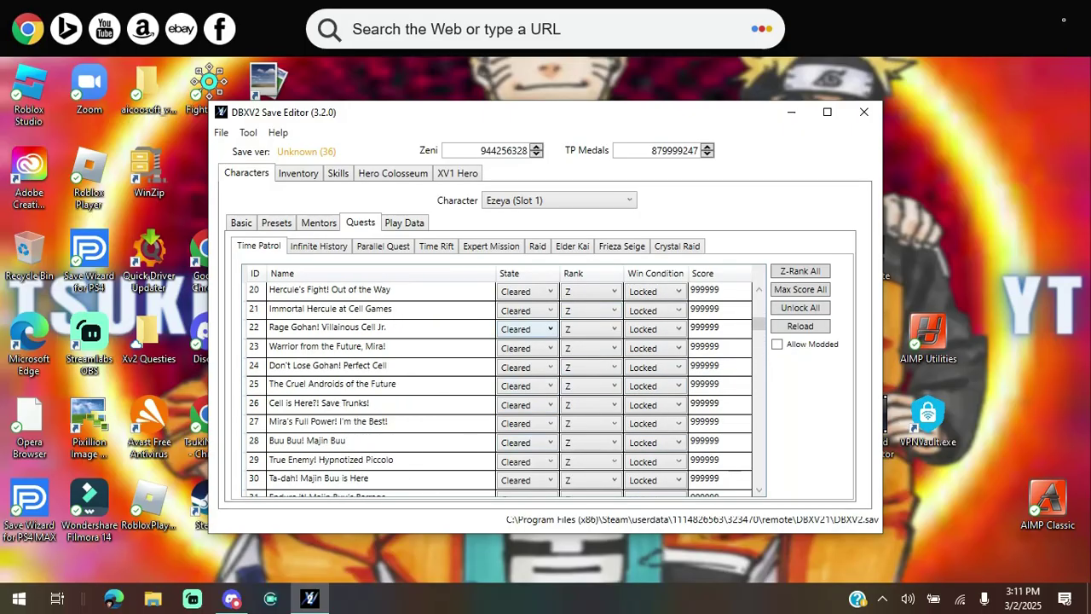
scroll(527, 329, up, 6)
click(319, 246)
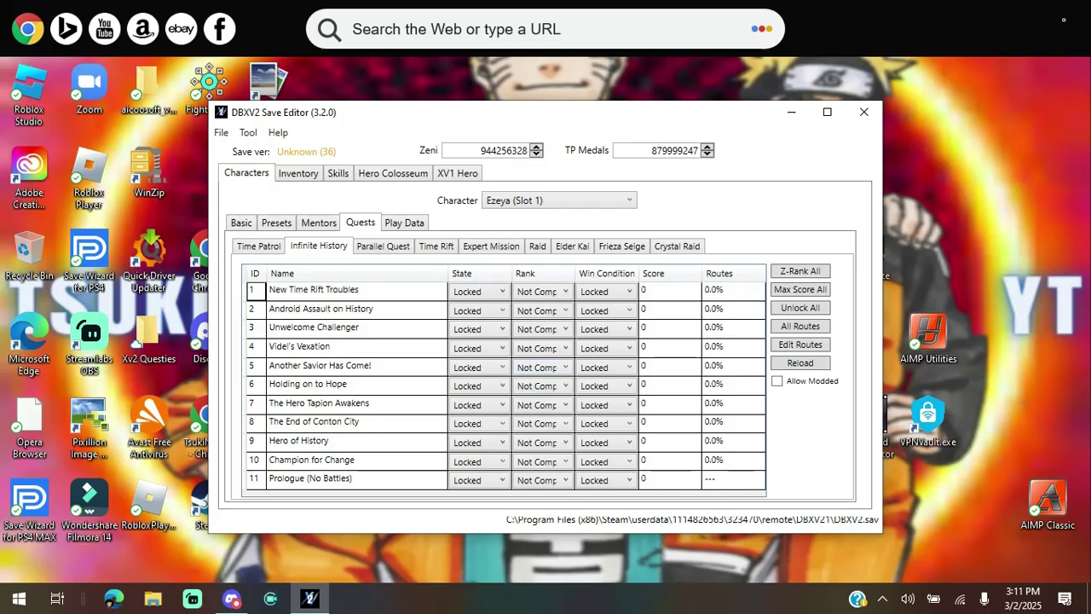
Browse the Parallel Quest list to its end and apply the Z rank to all parallel quests.
key(ctrl+Tab)
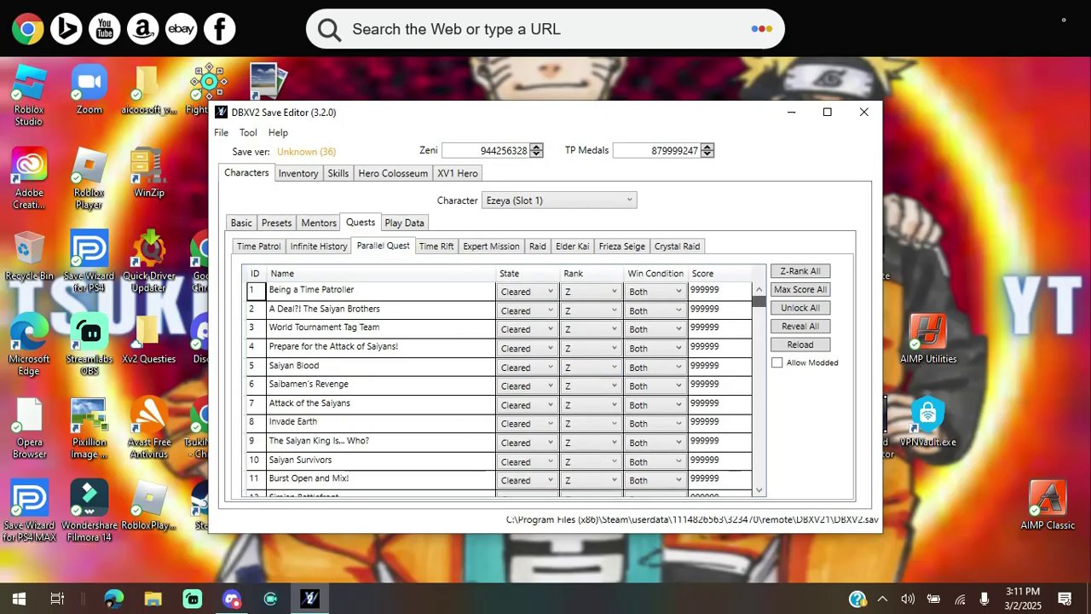
scroll(499, 383, down, 20)
scroll(498, 384, down, 14)
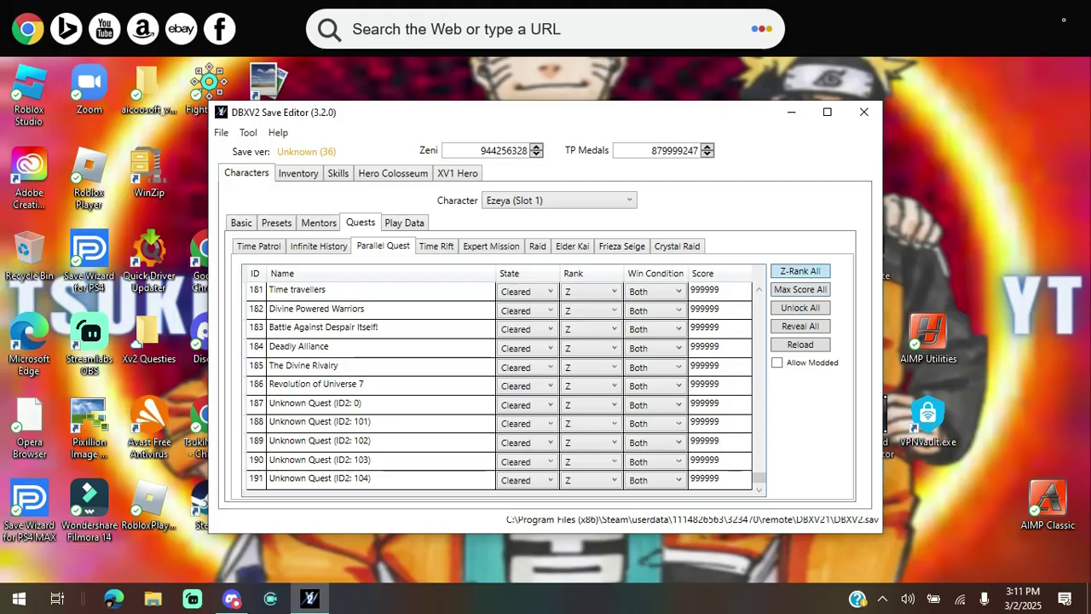
click(801, 271)
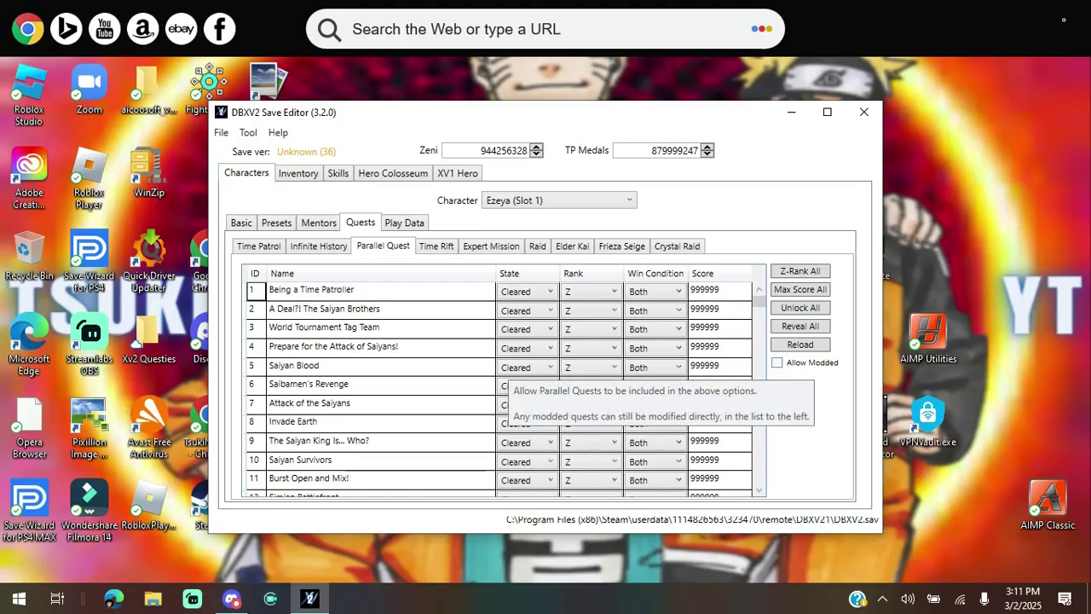
Review the Time Rift quest list down to its last entries.
click(437, 246)
scroll(503, 384, down, 4)
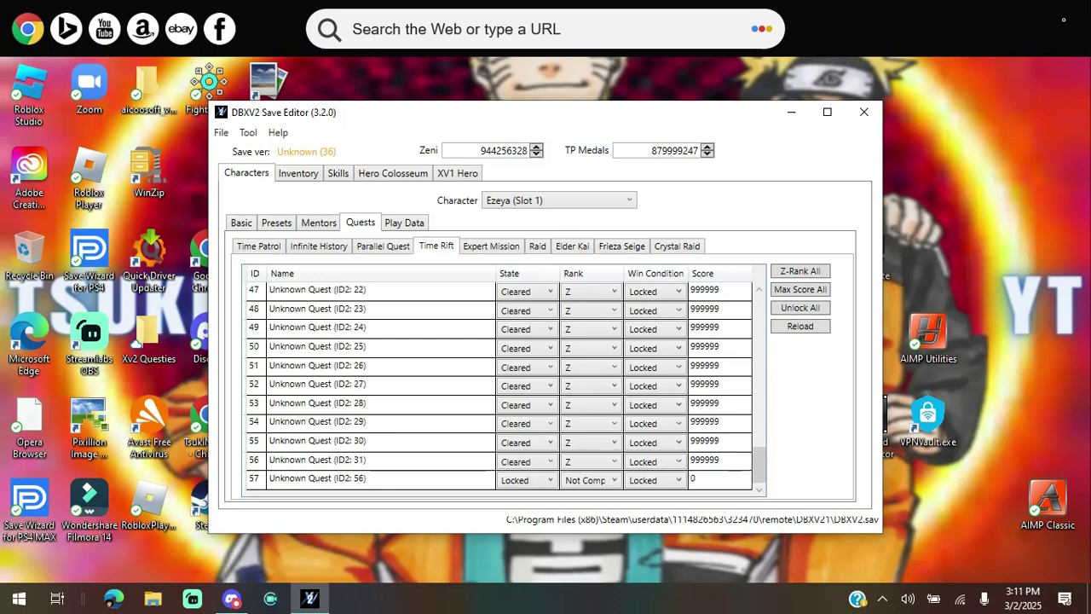
Review the Expert Mission, Raid, Elder Kai, Frieza Seige and Crystal Raid quest lists.
scroll(503, 384, up, 15)
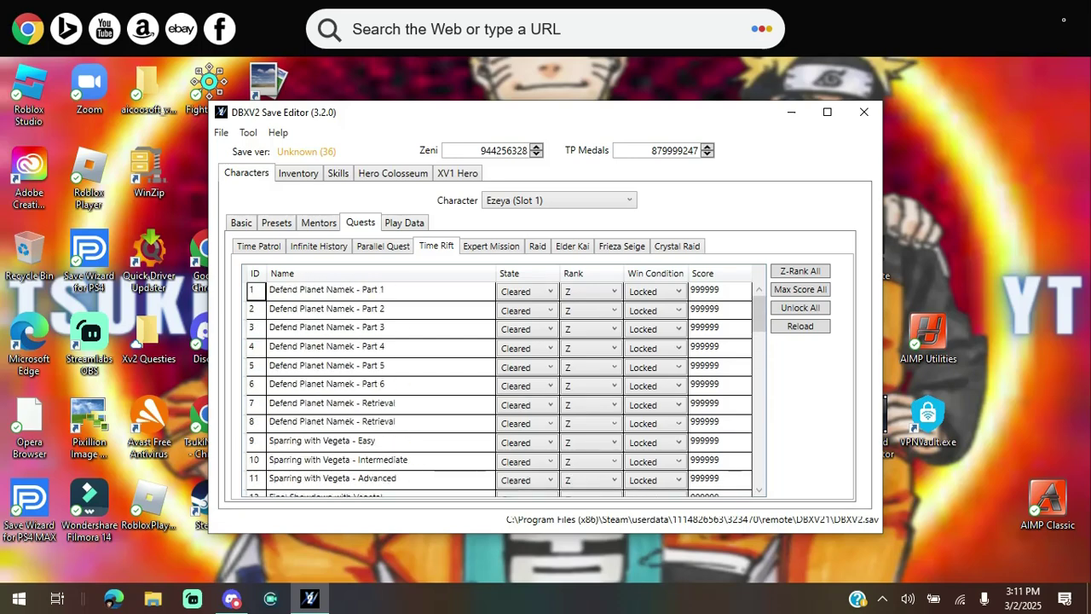
click(491, 246)
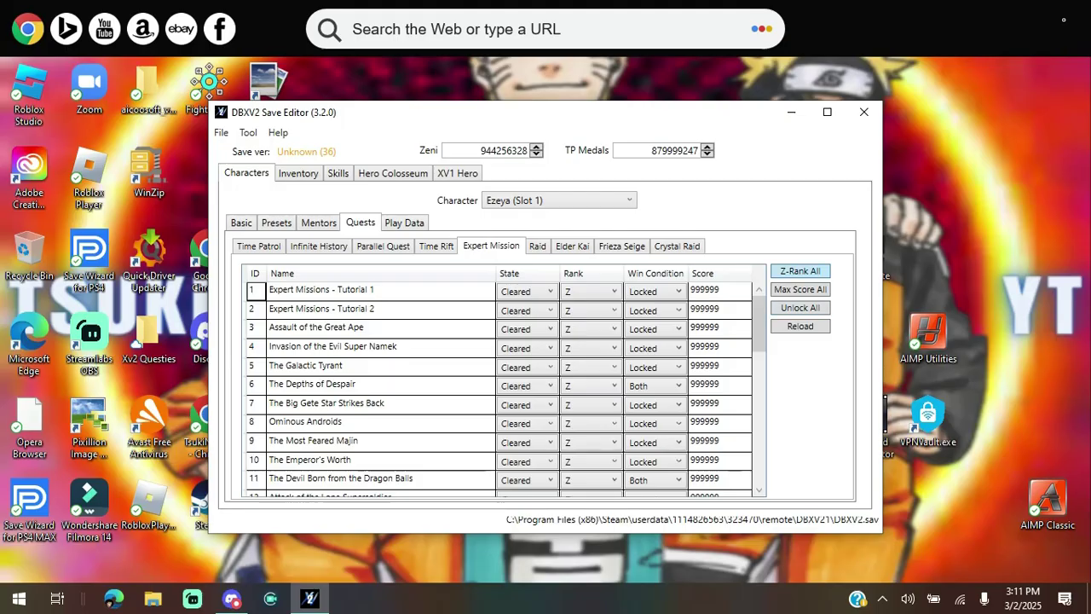
click(537, 245)
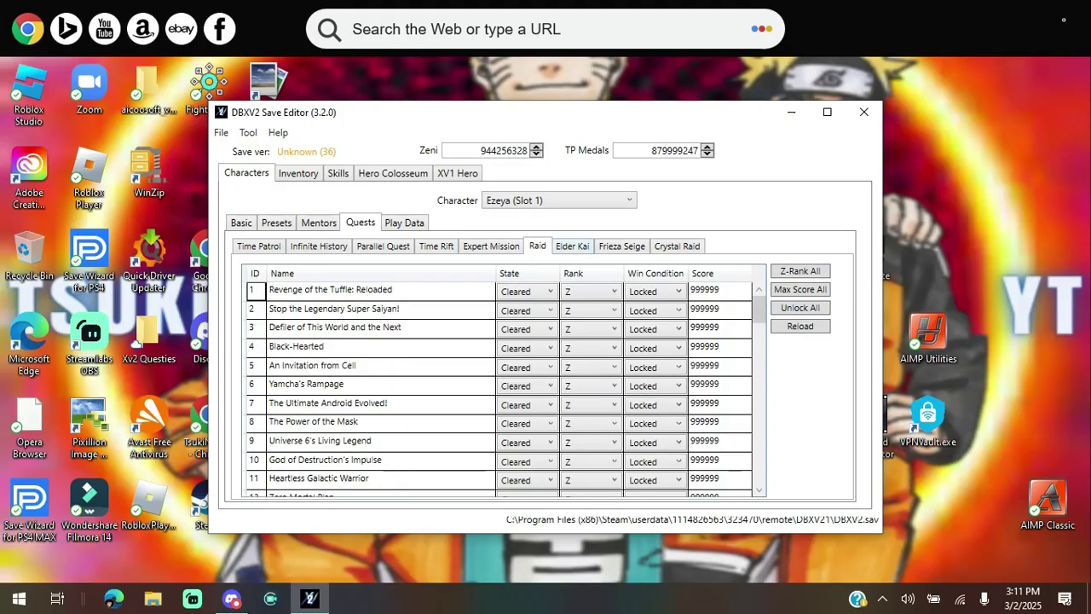
click(572, 245)
click(622, 245)
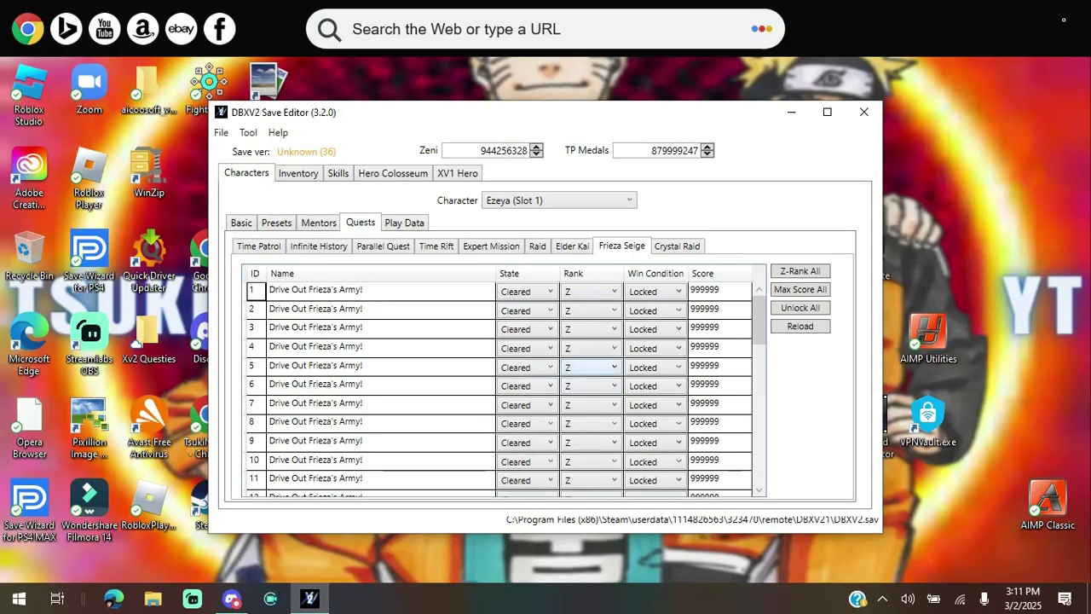
click(677, 246)
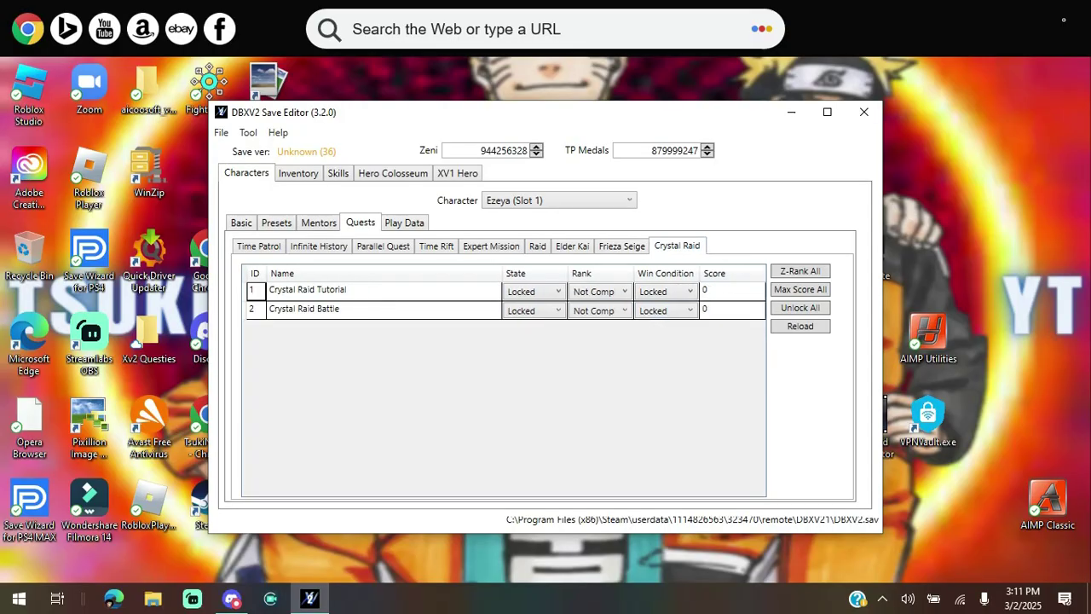
Recheck the Frieza Seige, Elder Kai, Raid and Crystal Raid quests, and view the character's play data.
click(622, 245)
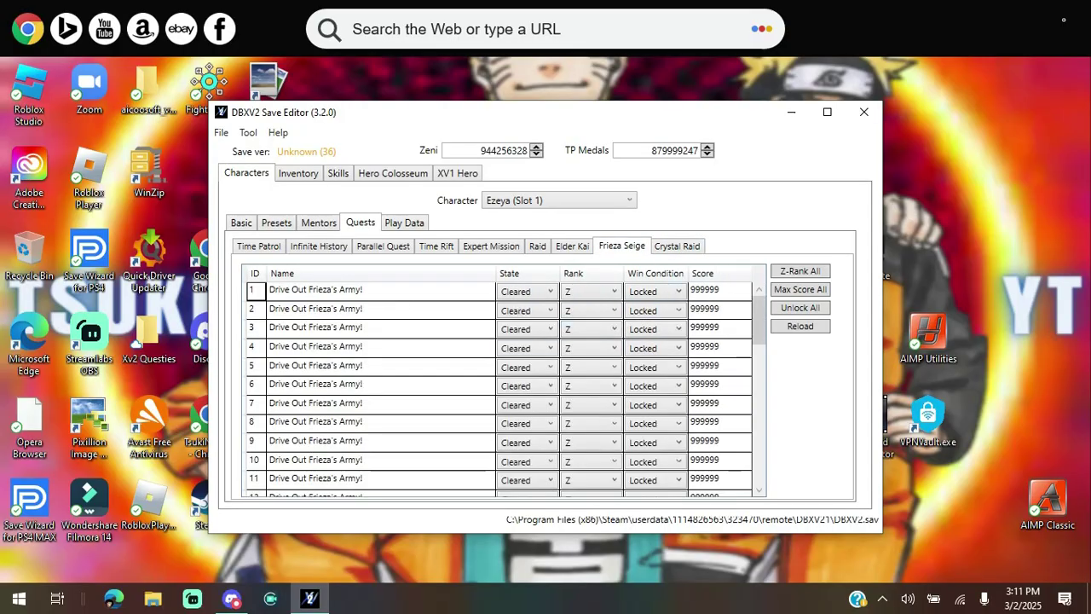
click(573, 246)
click(537, 247)
click(677, 247)
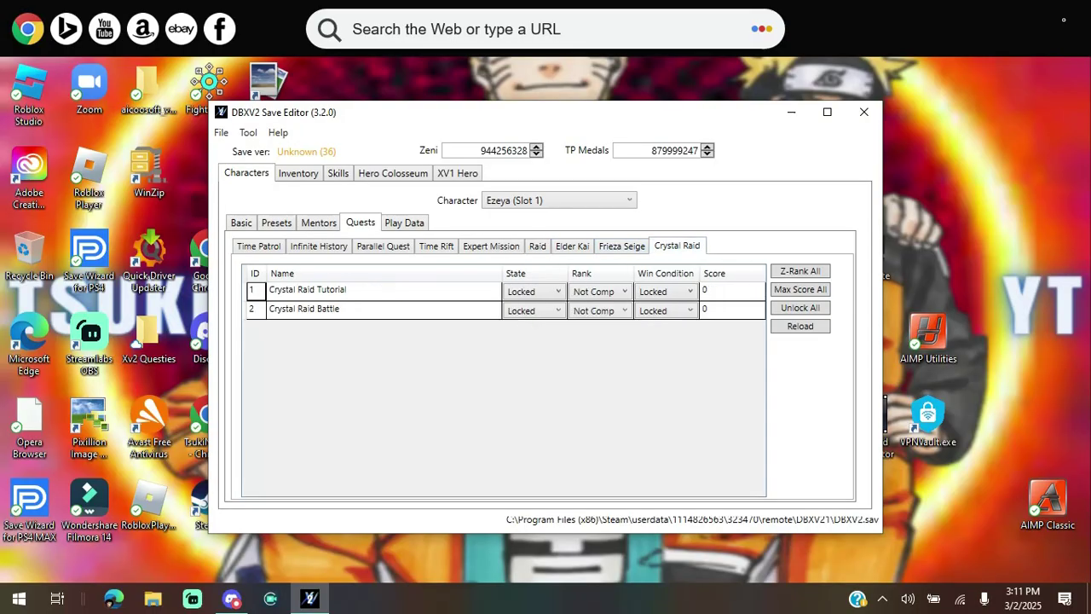
click(404, 223)
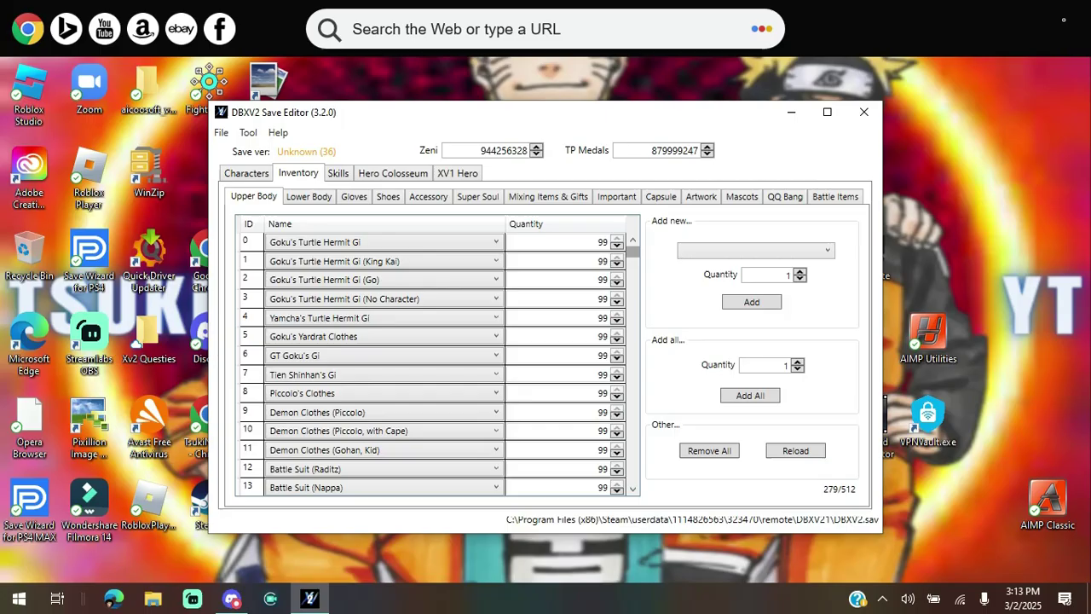
Browse the inventory's upper body clothing through its last entries and return to the start of the list.
scroll(436, 365, down, 11)
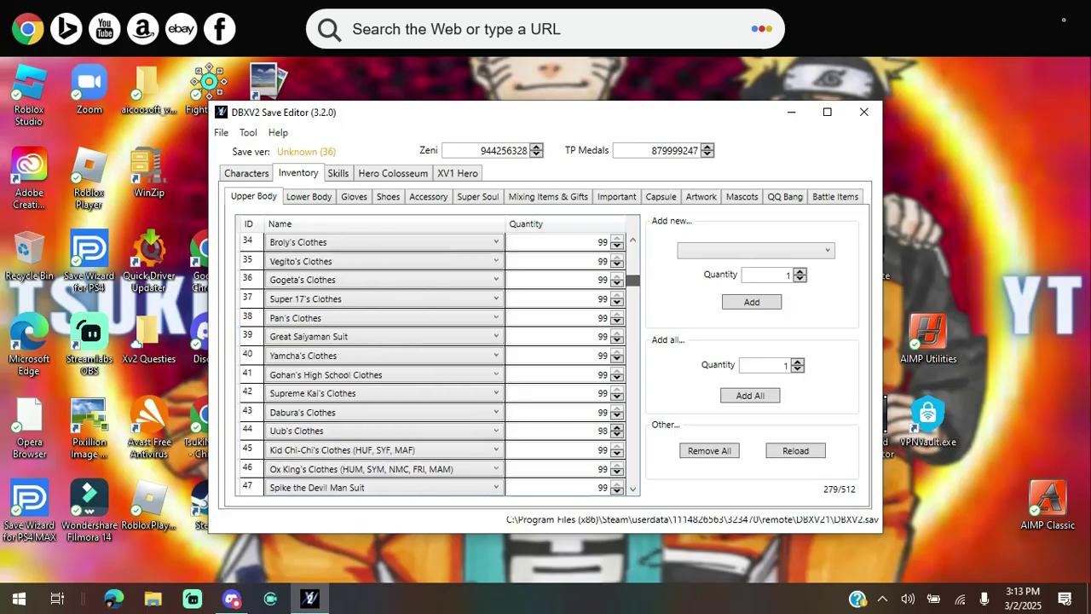
scroll(436, 364, down, 20)
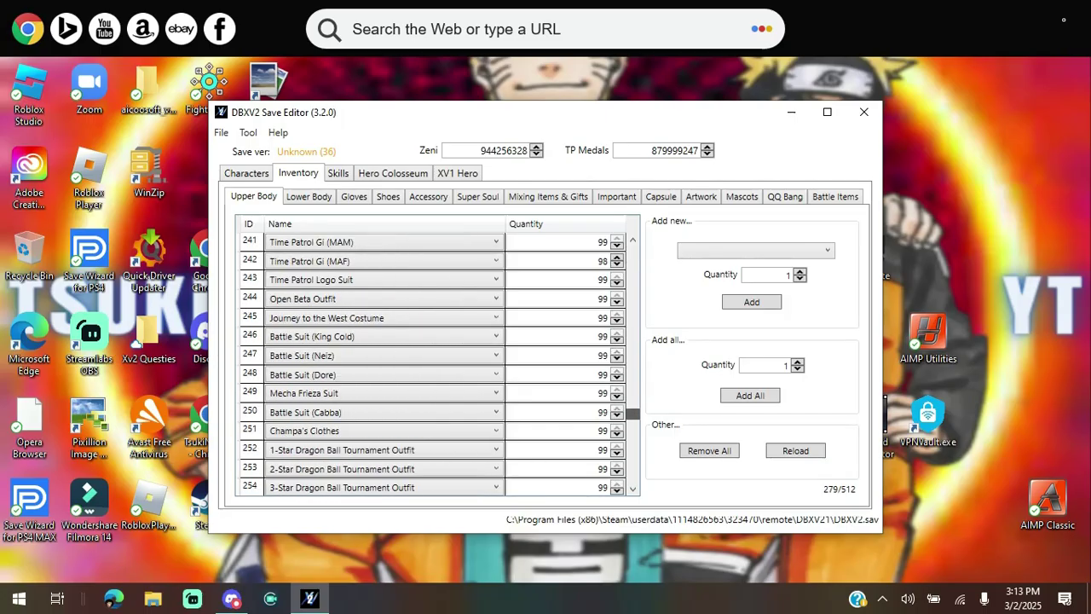
scroll(437, 364, down, 20)
scroll(436, 364, up, 20)
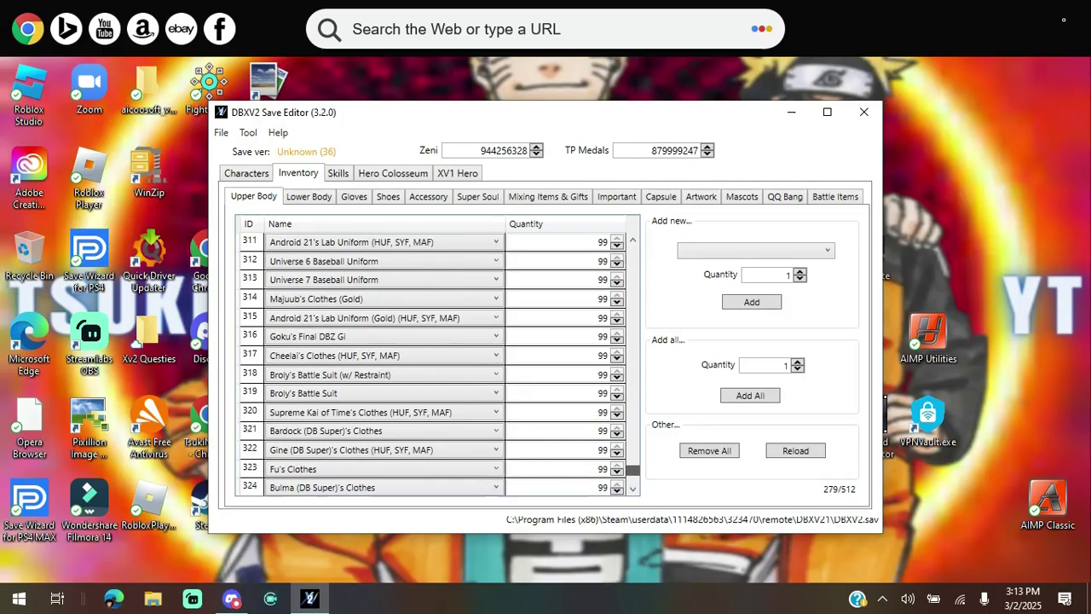
scroll(436, 364, up, 20)
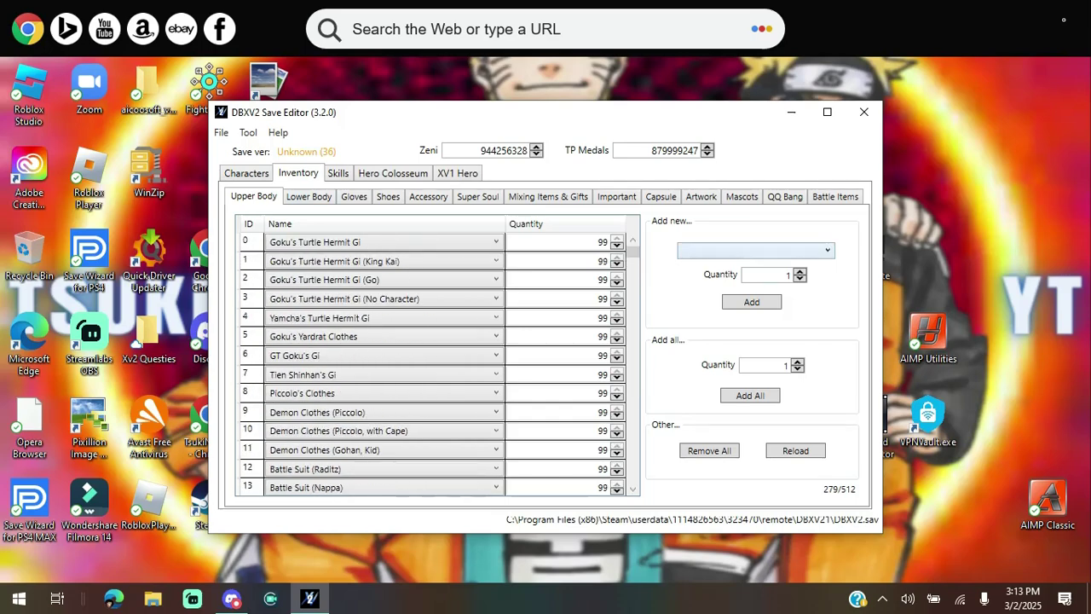
Look through the upper body clothes available to add and enter 99 as the quantity.
click(756, 251)
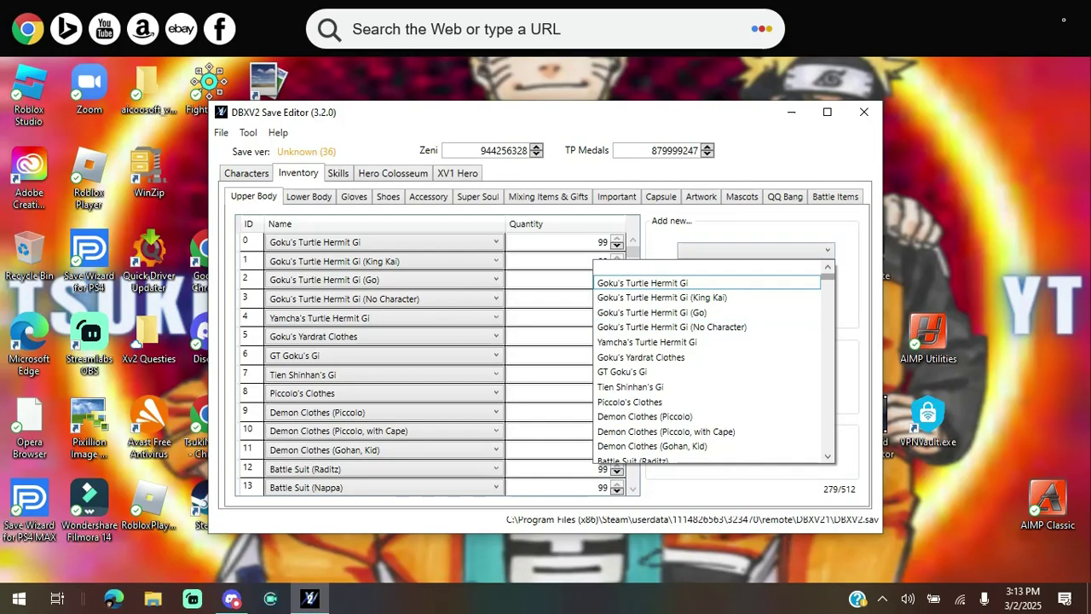
drag(827, 276, 828, 456)
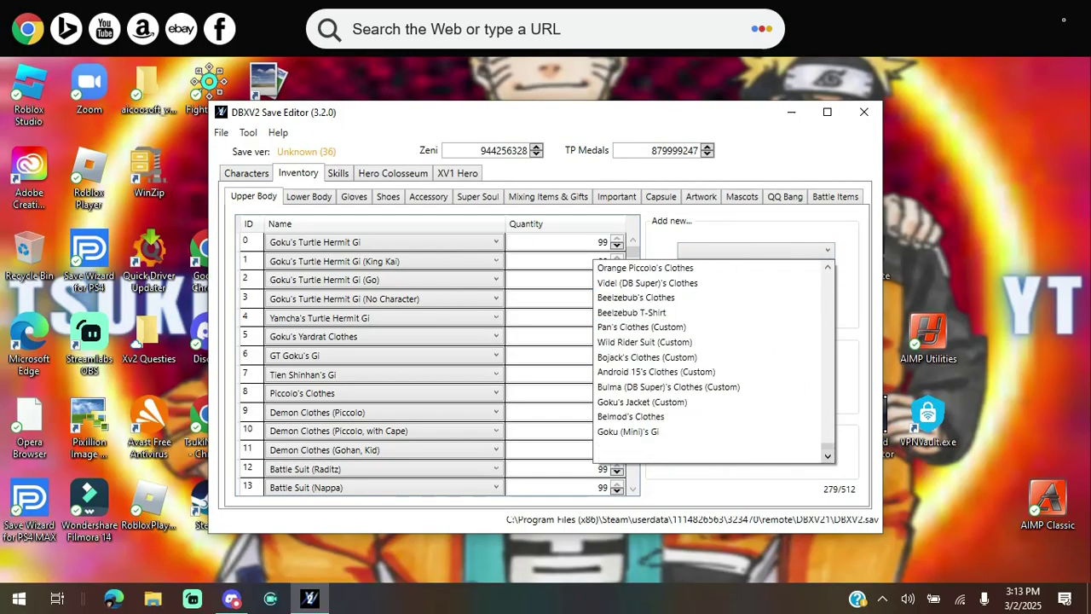
key(Escape)
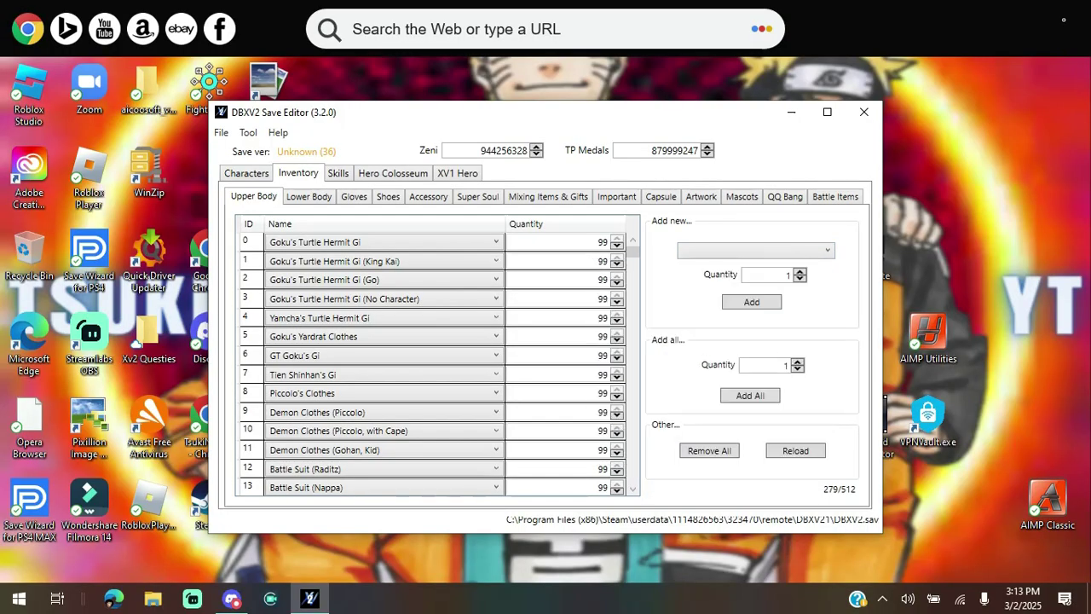
key(Tab)
text(99)
Review the inventory's lower body, gloves, shoes, accessory and super soul lists.
click(308, 197)
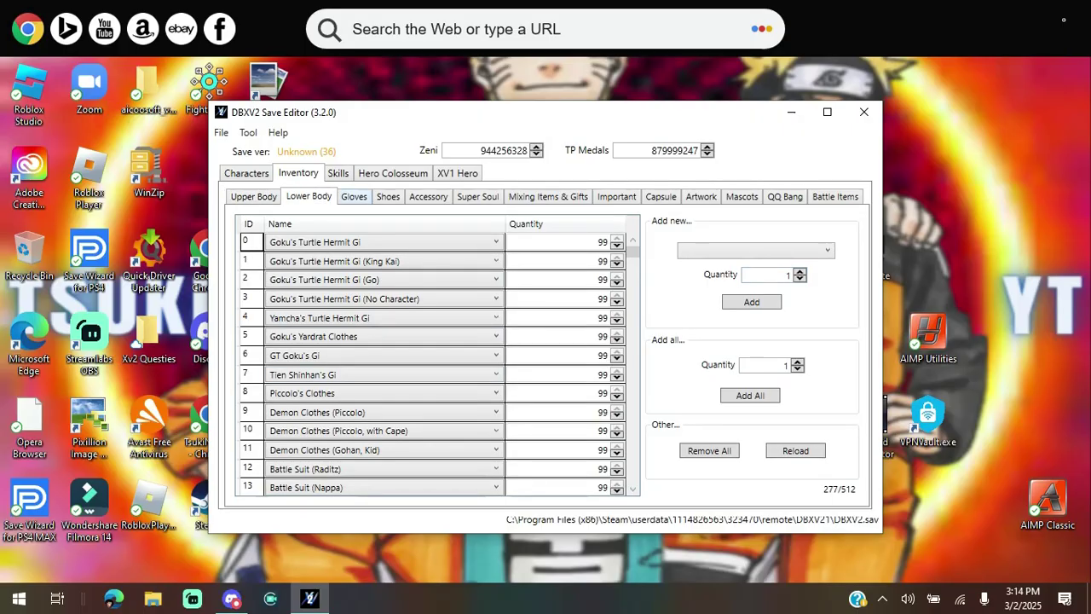
click(354, 196)
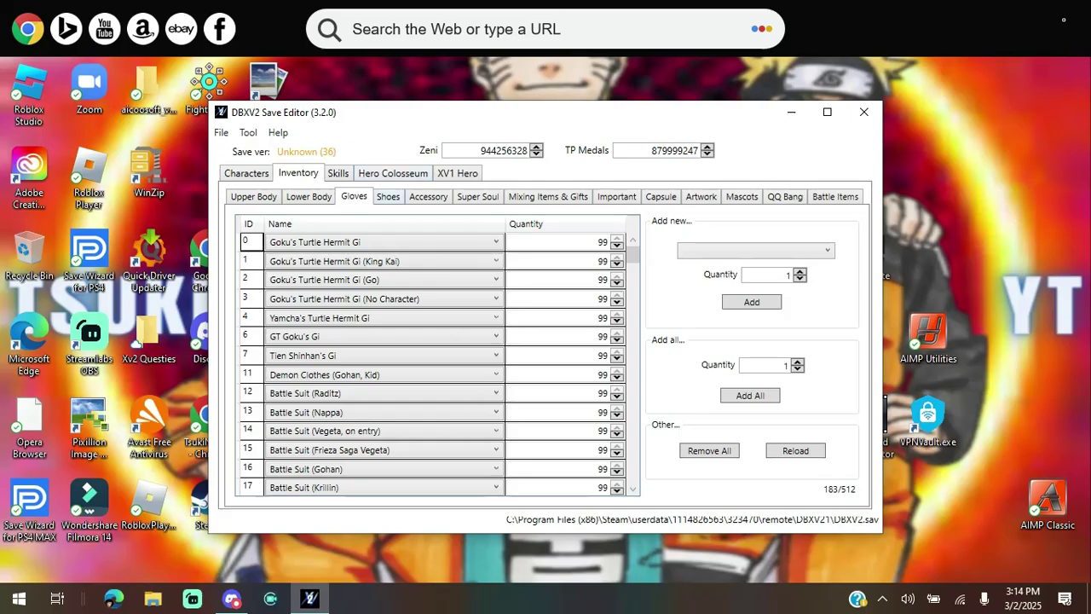
click(388, 197)
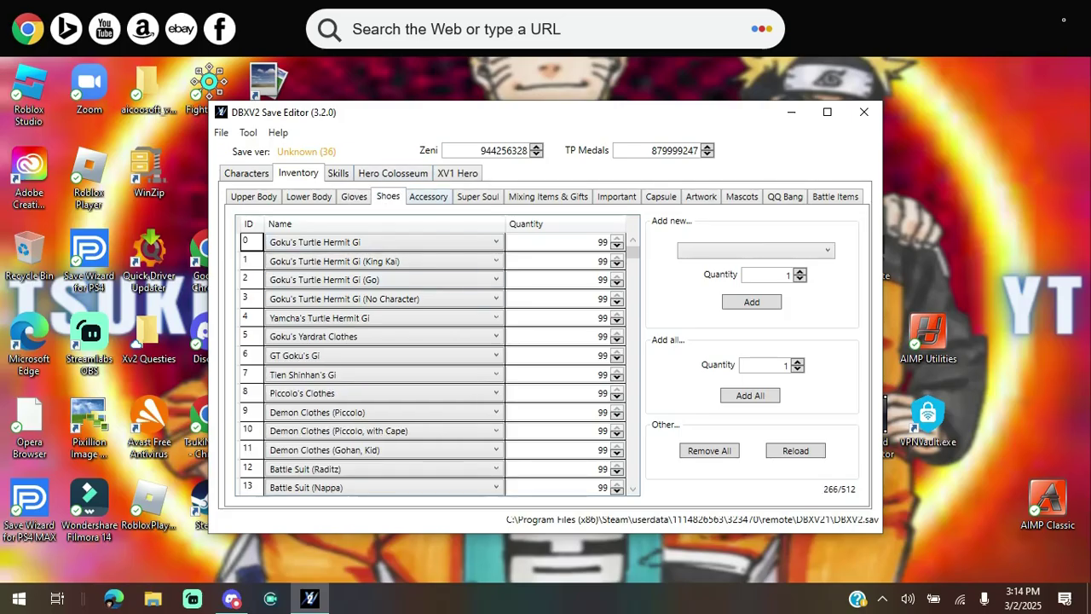
click(428, 196)
click(478, 196)
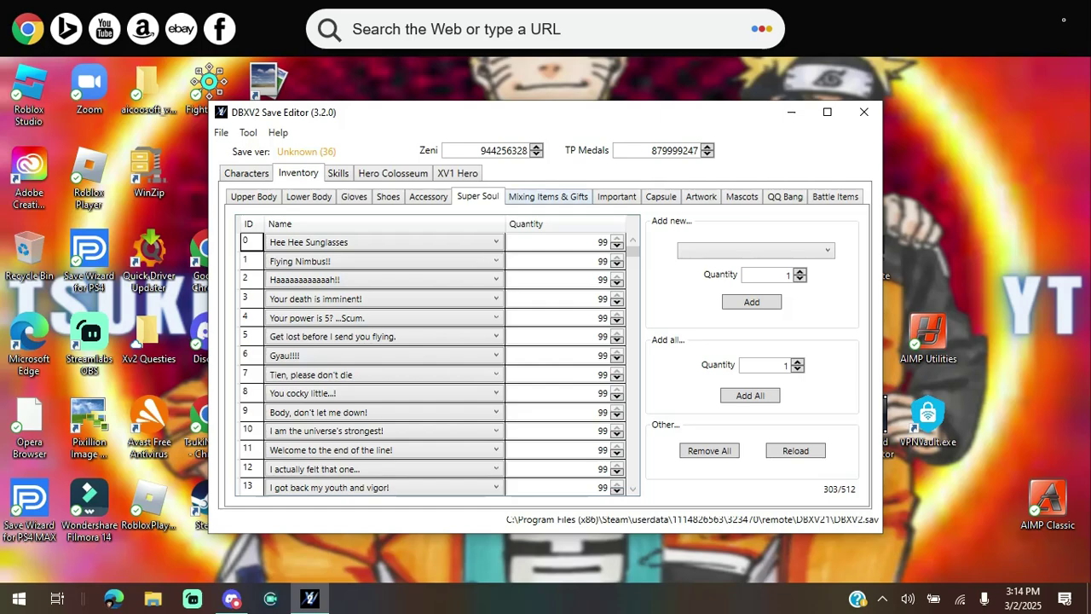
Browse the owned mixing items and gifts and the items available to add, without choosing one.
click(548, 196)
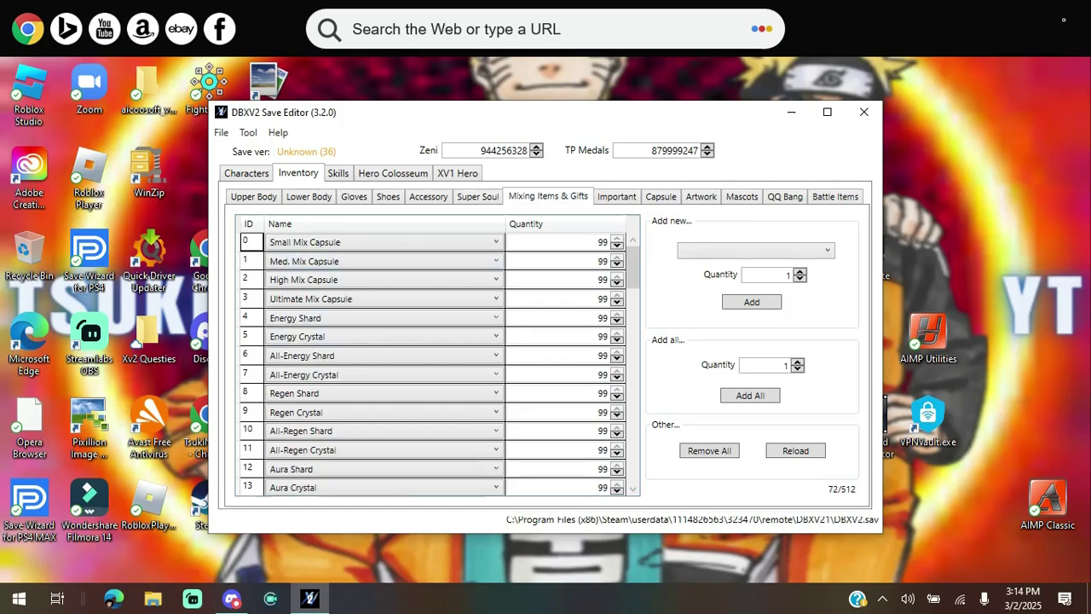
drag(632, 268, 634, 461)
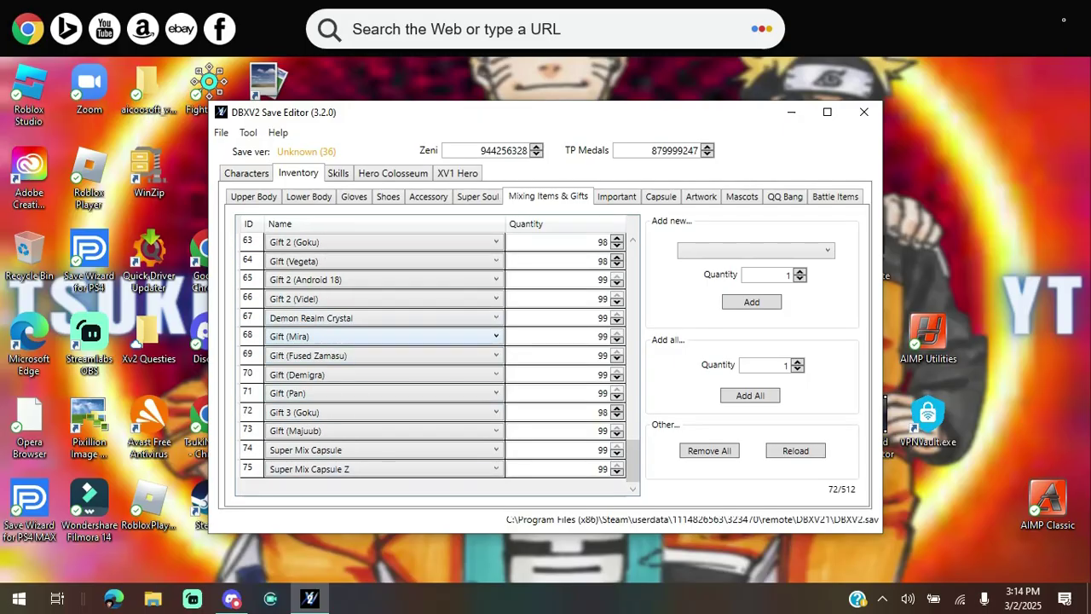
drag(634, 461, 634, 268)
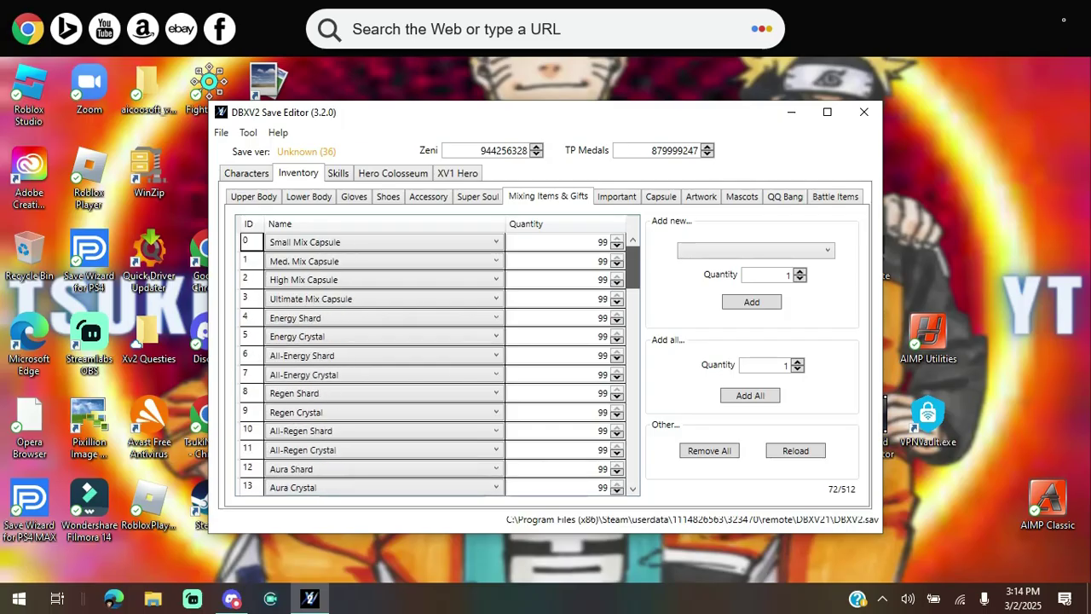
click(755, 250)
scroll(750, 321, down, 9)
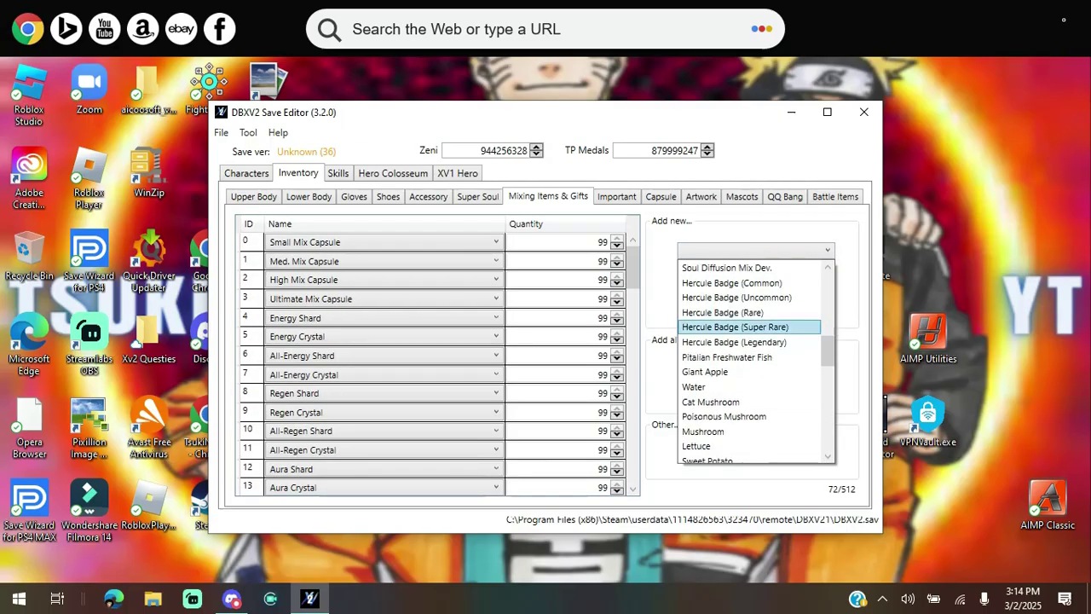
scroll(750, 327, down, 12)
click(750, 488)
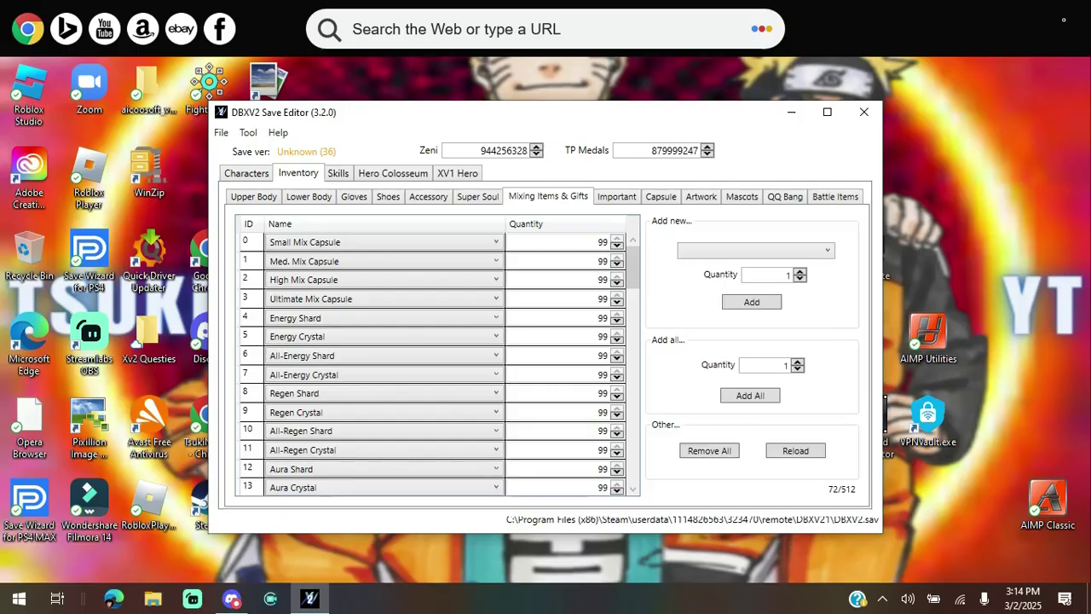
Browse the owned important items and the options available to add, without choosing one.
click(617, 197)
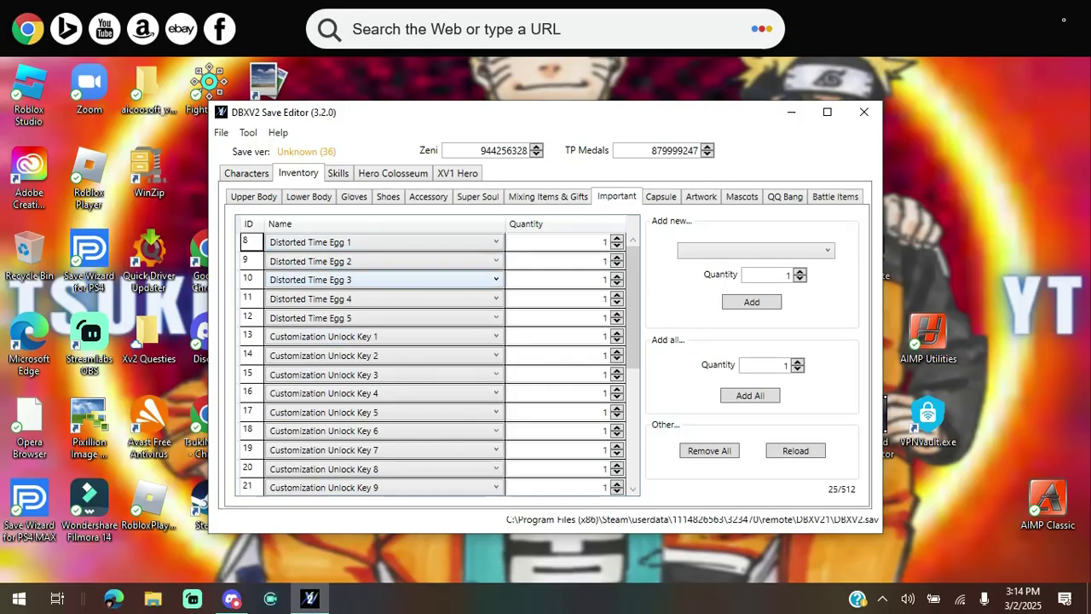
scroll(384, 355, down, 3)
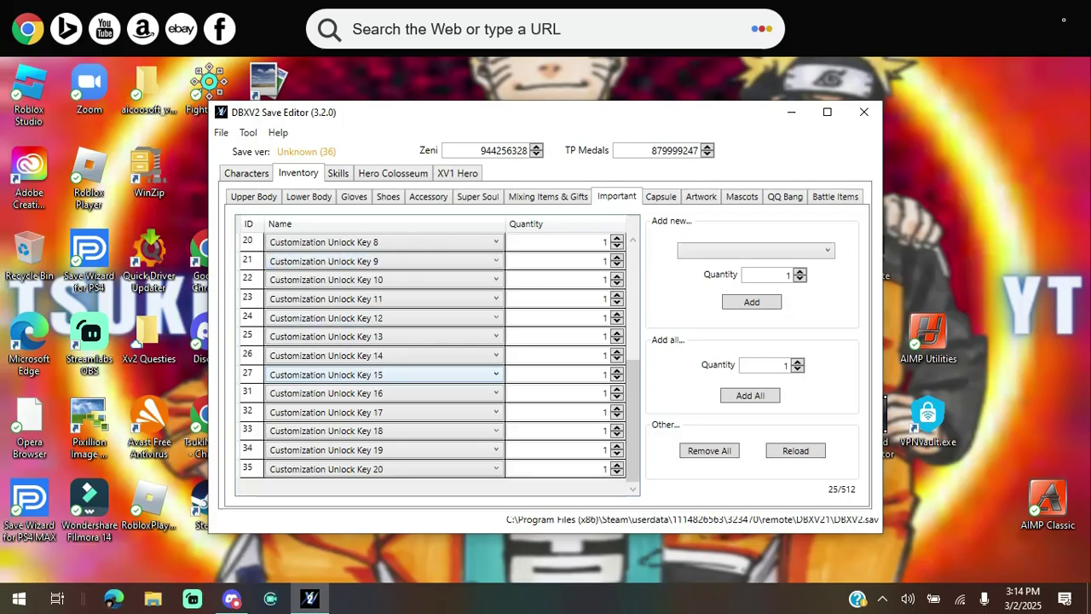
scroll(383, 356, up, 3)
click(756, 250)
scroll(750, 298, down, 7)
scroll(750, 298, up, 7)
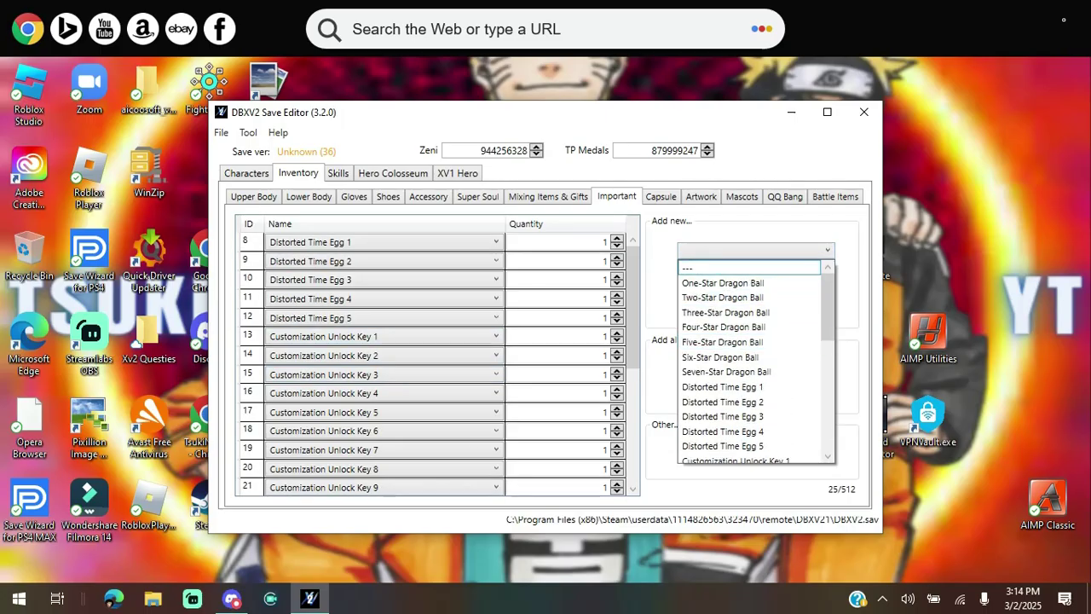
click(756, 231)
Browse the capsule inventory through its last entries and return to the first capsule.
click(660, 197)
drag(633, 285, 633, 448)
scroll(427, 409, up, 4)
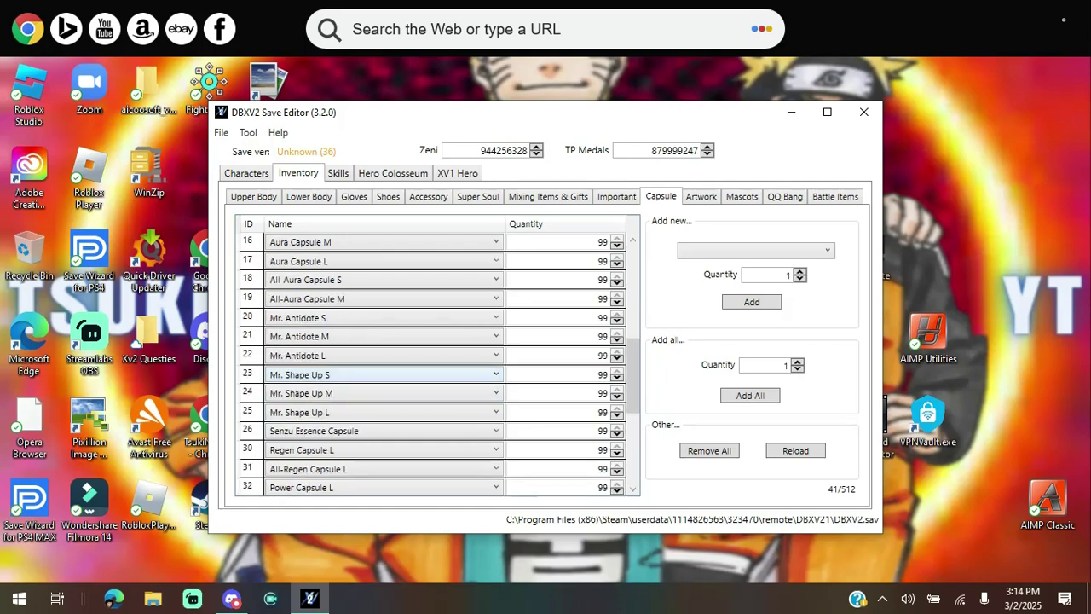
scroll(427, 426, down, 3)
scroll(383, 431, down, 1)
scroll(384, 261, up, 1)
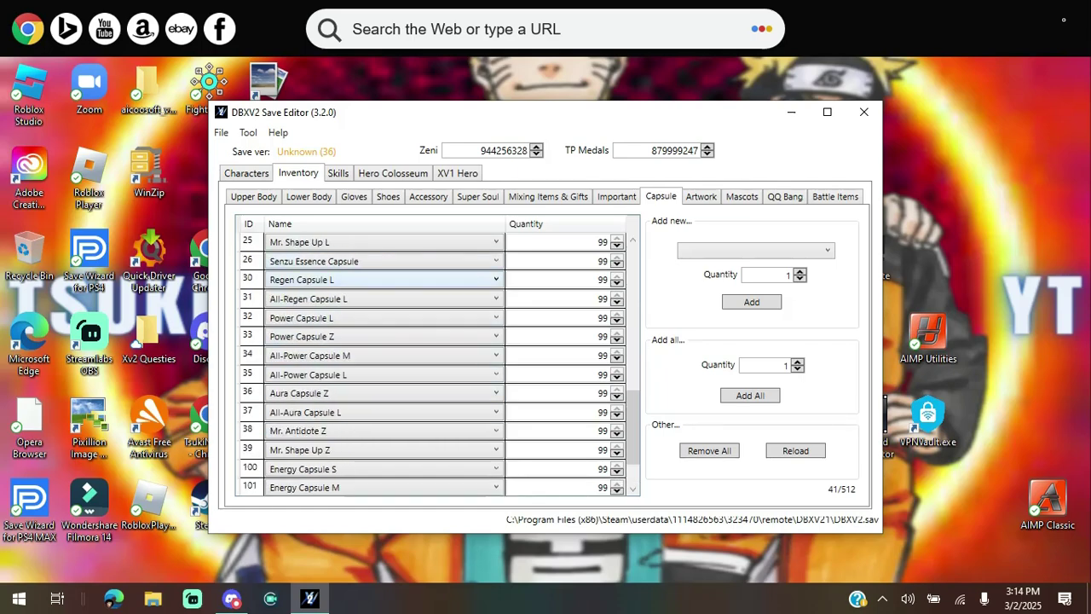
scroll(383, 280, up, 9)
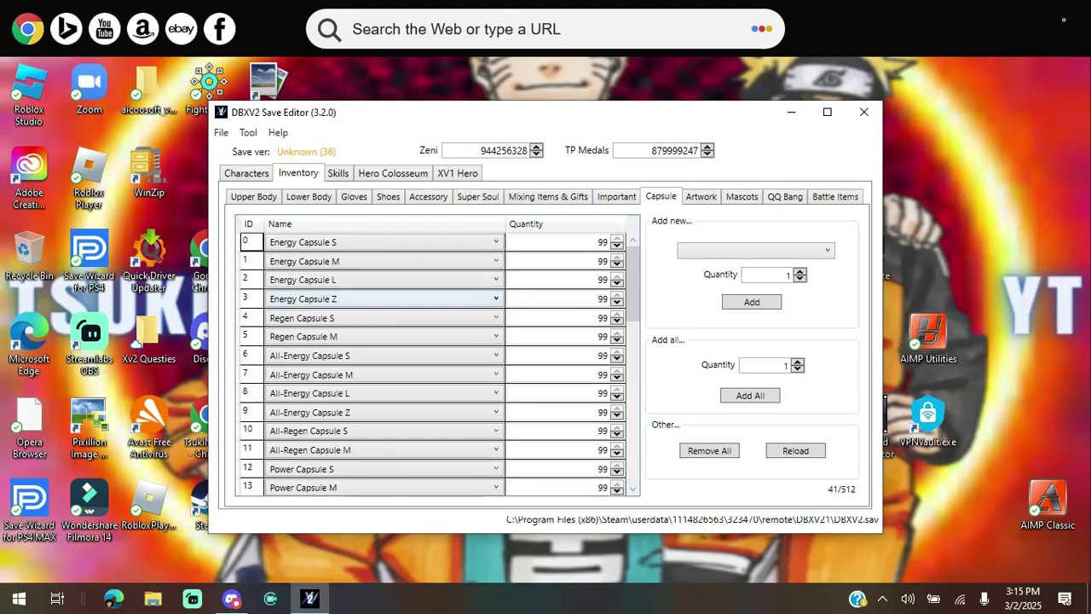
Review the artwork, mascot and QQ Bang lists in the inventory.
click(701, 197)
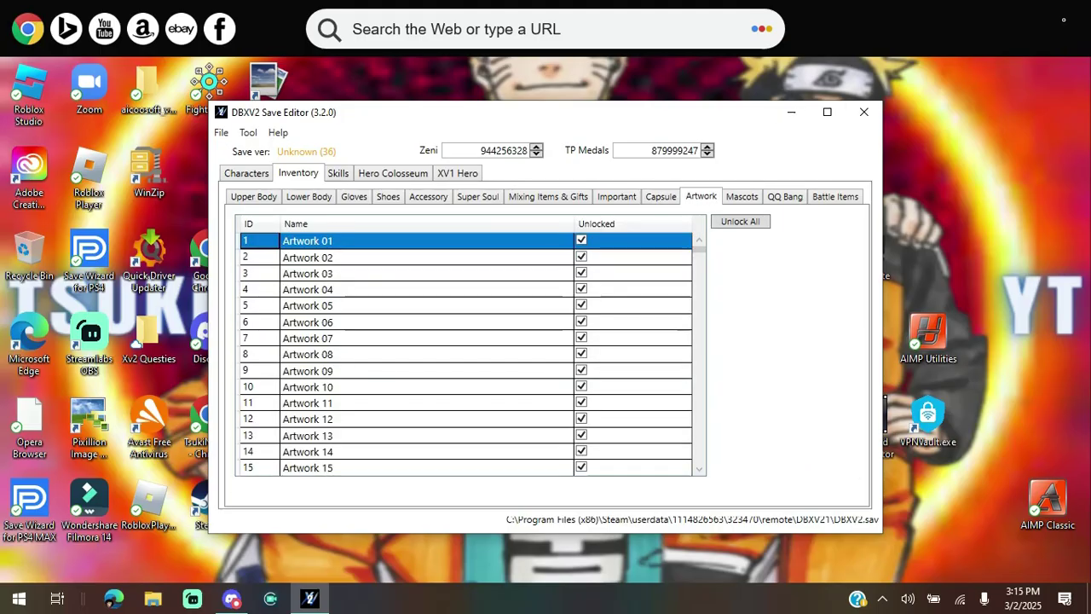
click(742, 196)
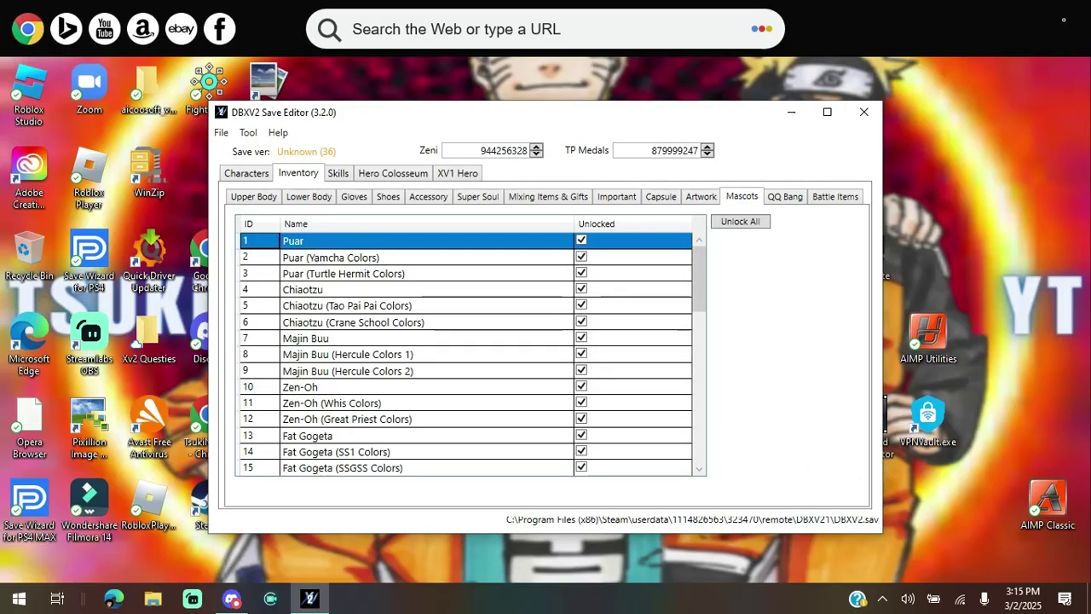
click(785, 196)
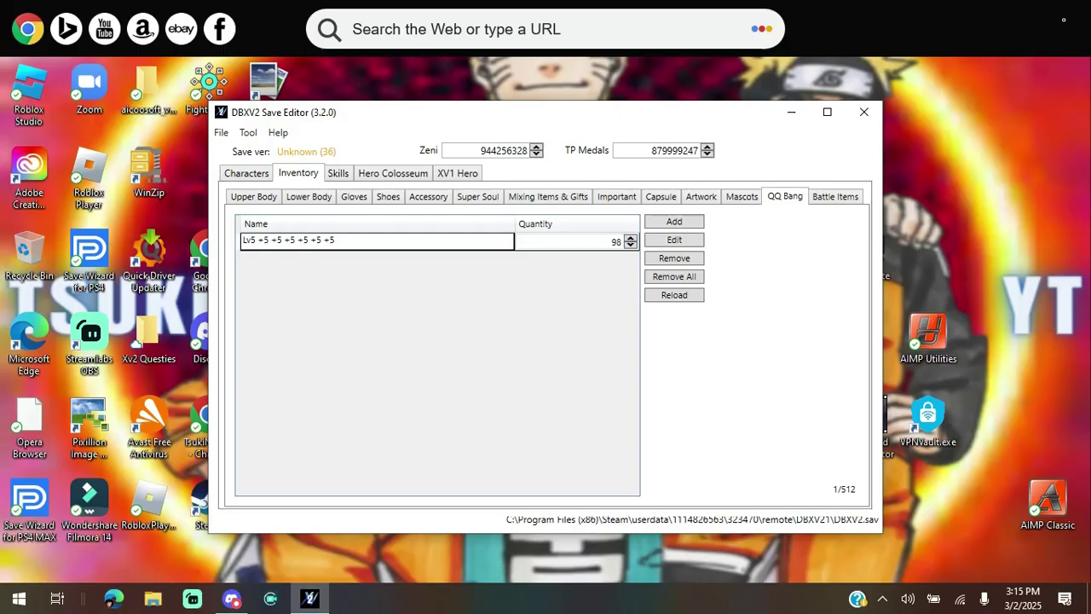
Review the battle item slots and browse the capsules available for the first three without choosing one.
click(835, 196)
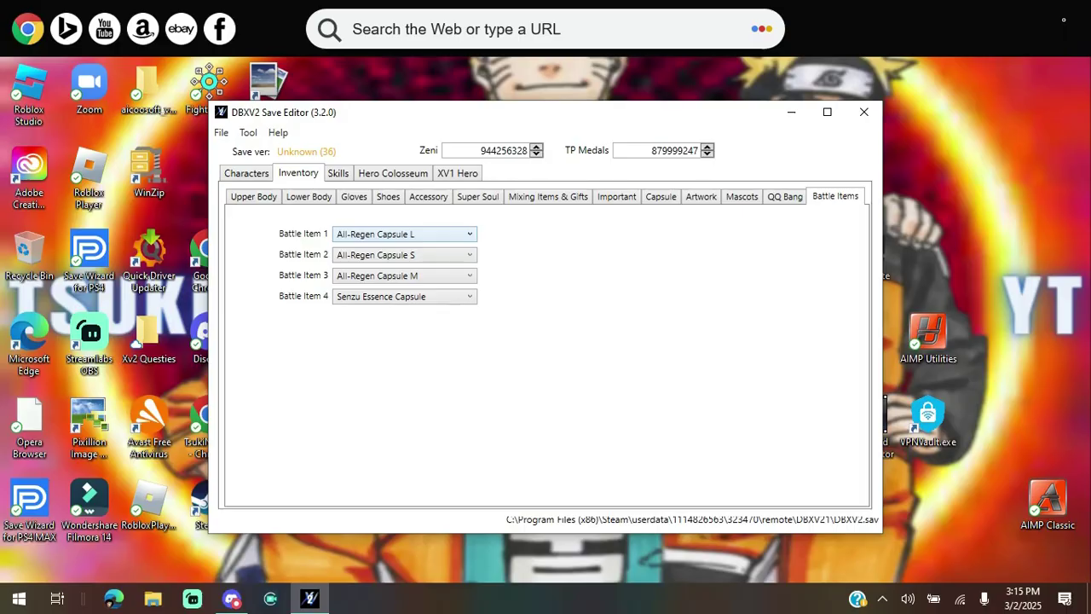
click(426, 234)
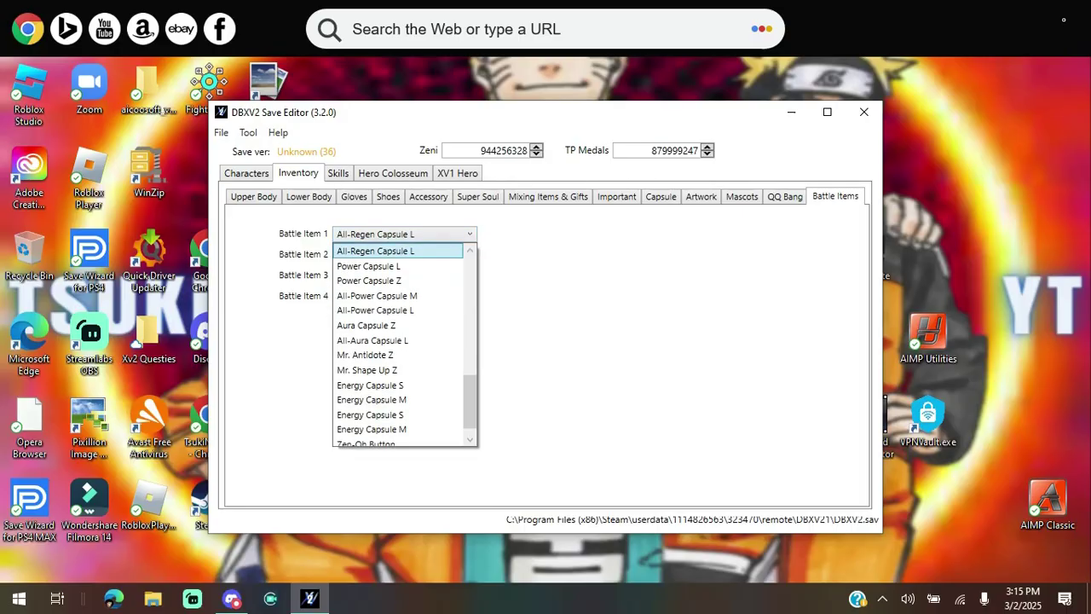
drag(470, 403, 469, 408)
scroll(405, 345, up, 2)
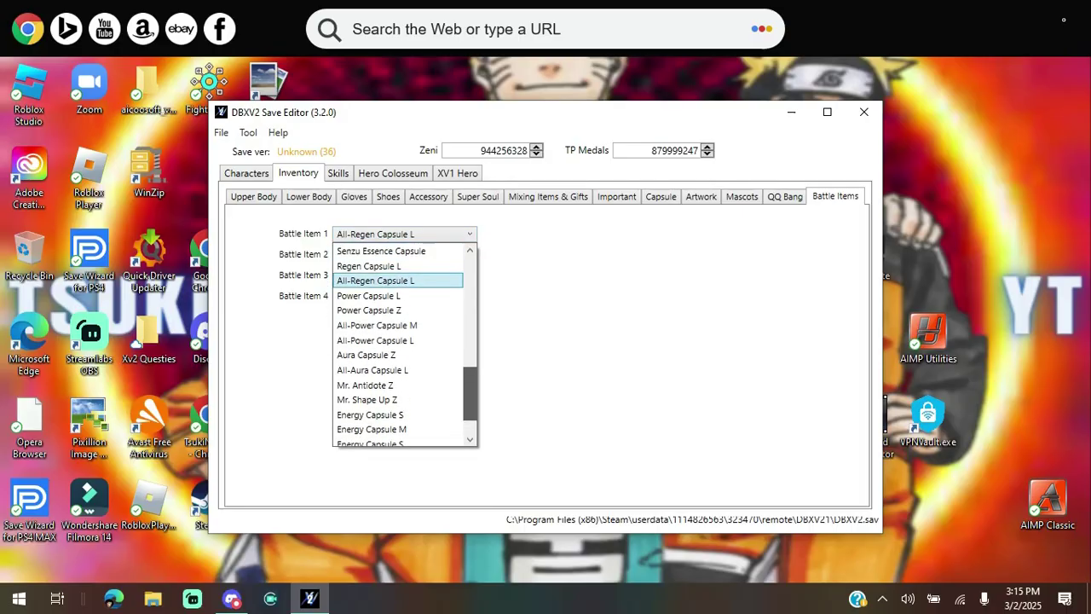
key(Escape)
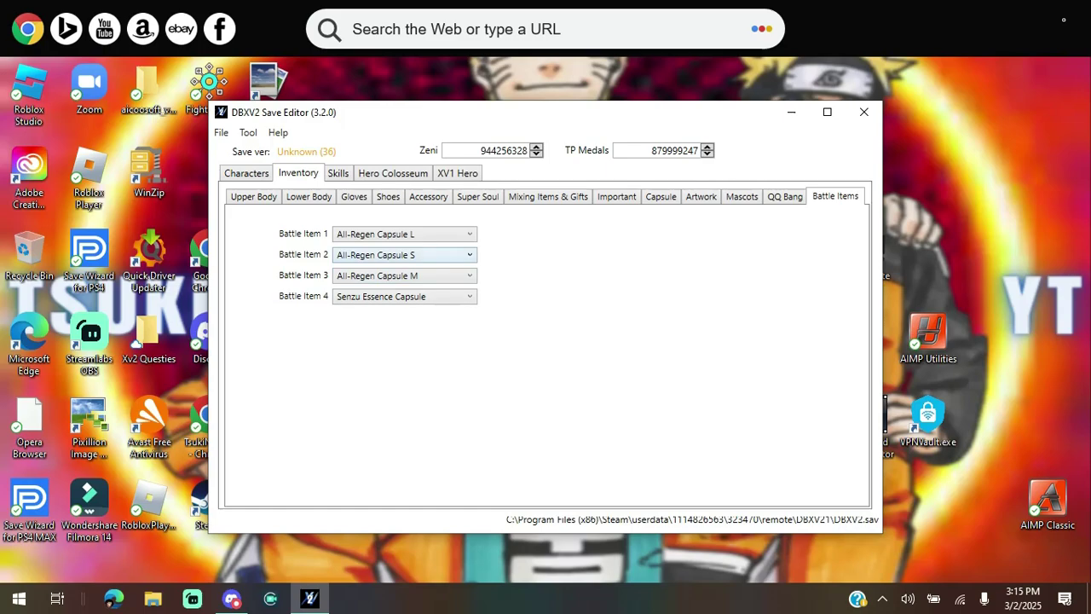
click(405, 255)
scroll(398, 316, down, 6)
key(Escape)
click(405, 276)
scroll(384, 375, down, 4)
Browse the super skills list from start to end, checking which skills are unlocked.
click(338, 173)
click(339, 173)
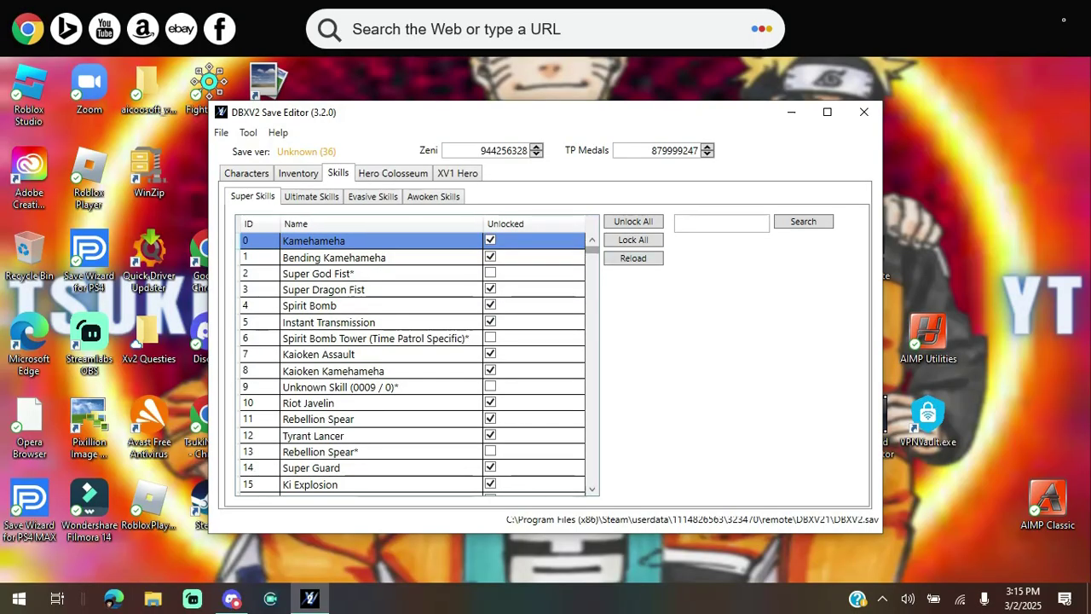
drag(593, 250, 593, 474)
scroll(411, 363, down, 3)
scroll(411, 363, up, 20)
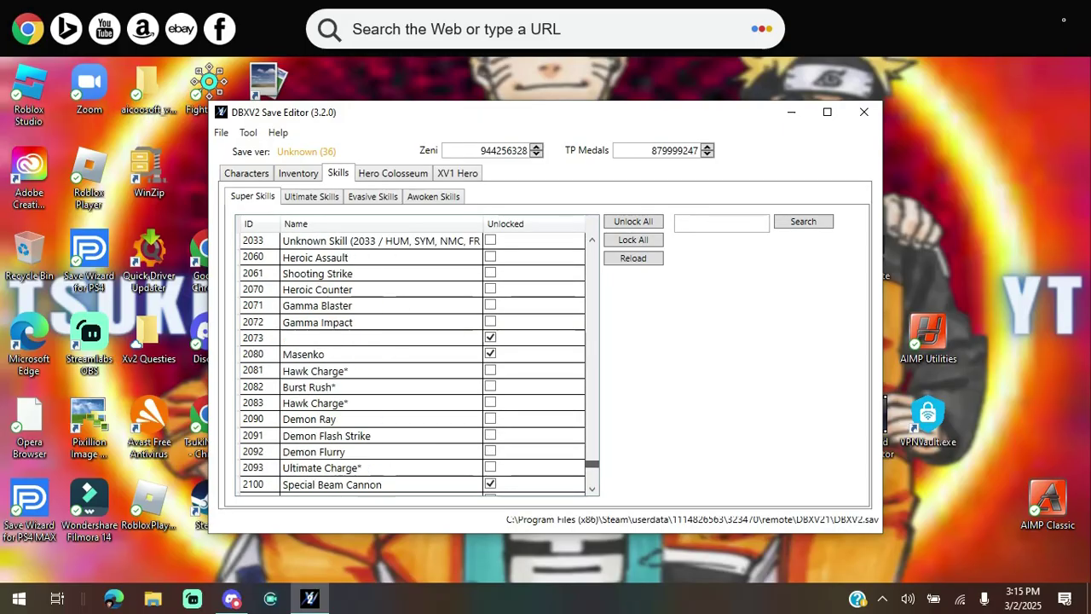
scroll(411, 362, up, 20)
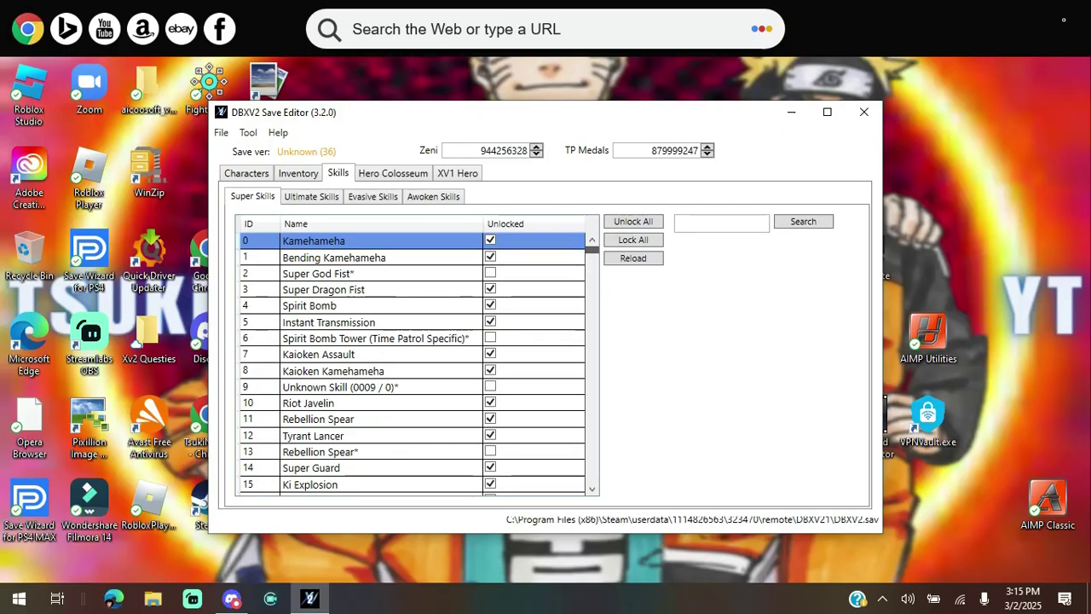
scroll(411, 363, down, 10)
scroll(411, 362, down, 20)
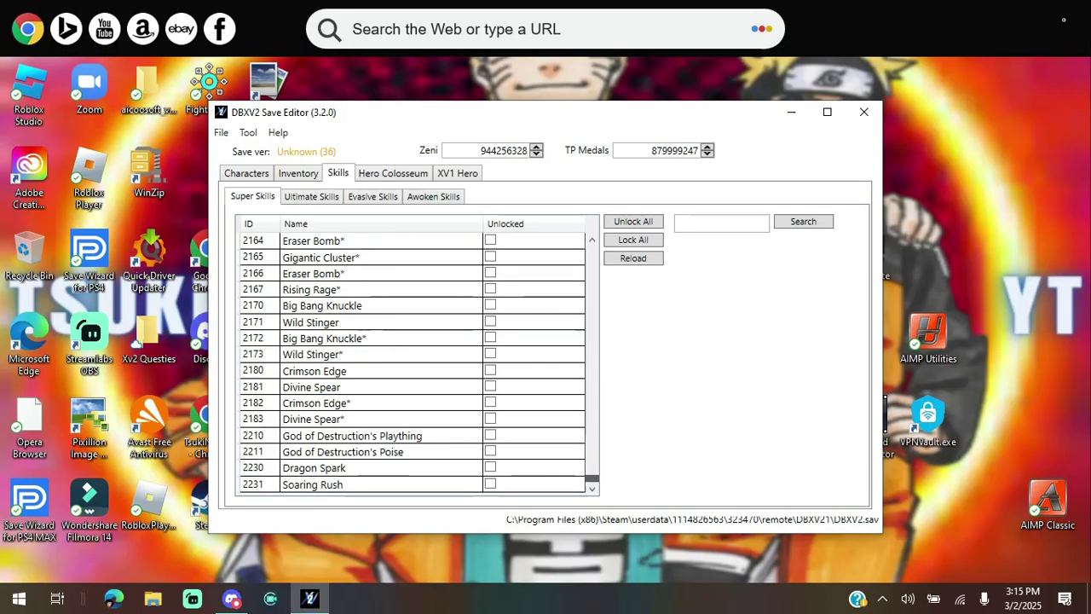
scroll(490, 375, up, 15)
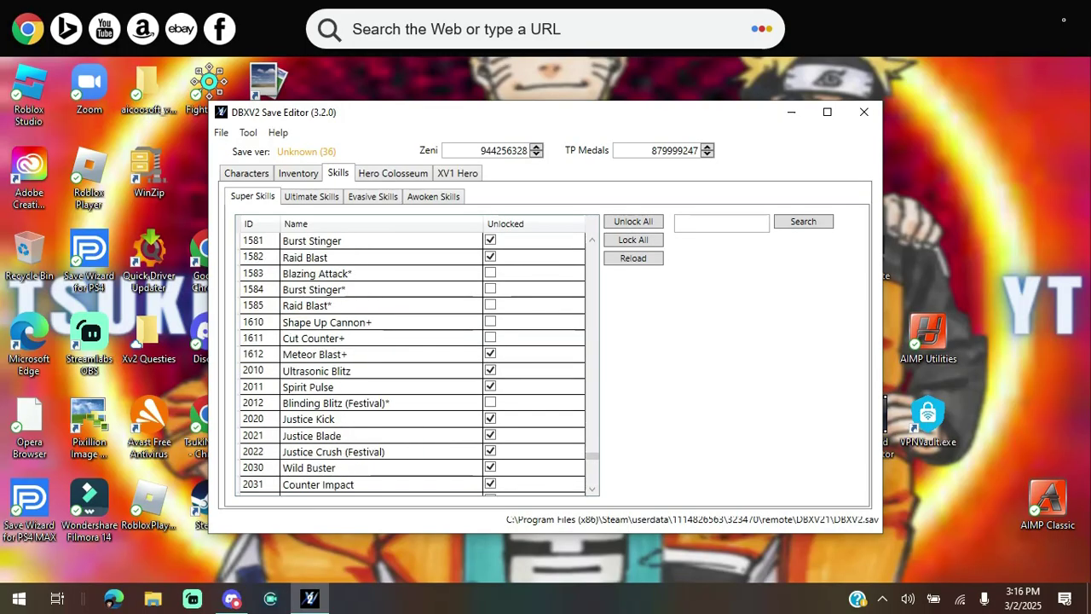
Unlock the super skills Cut Counter+ (1611) and Shape Up Cannon+ (1610).
click(491, 338)
click(490, 338)
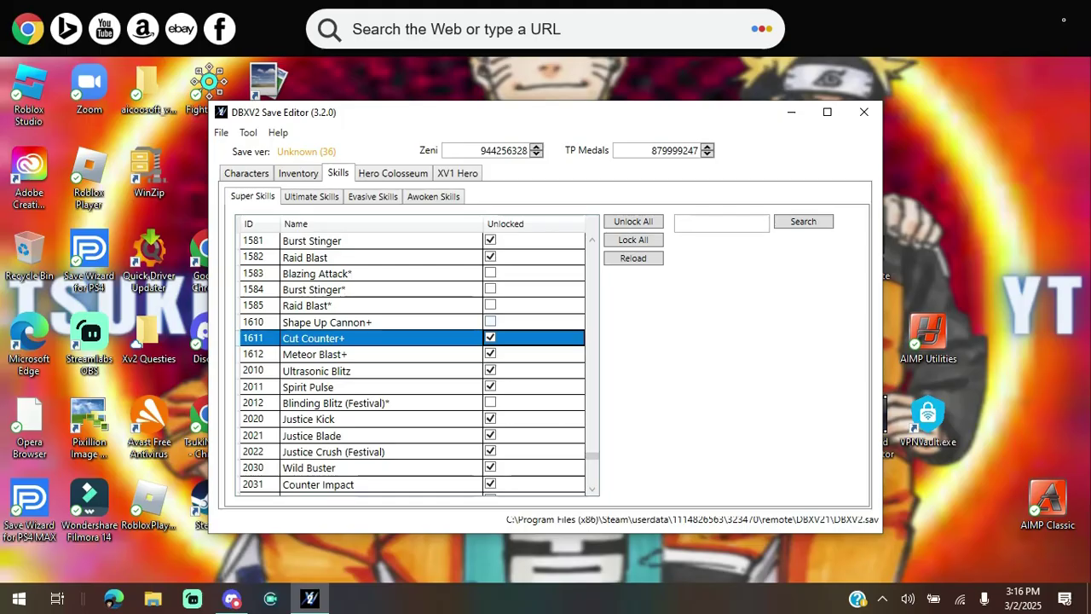
click(490, 321)
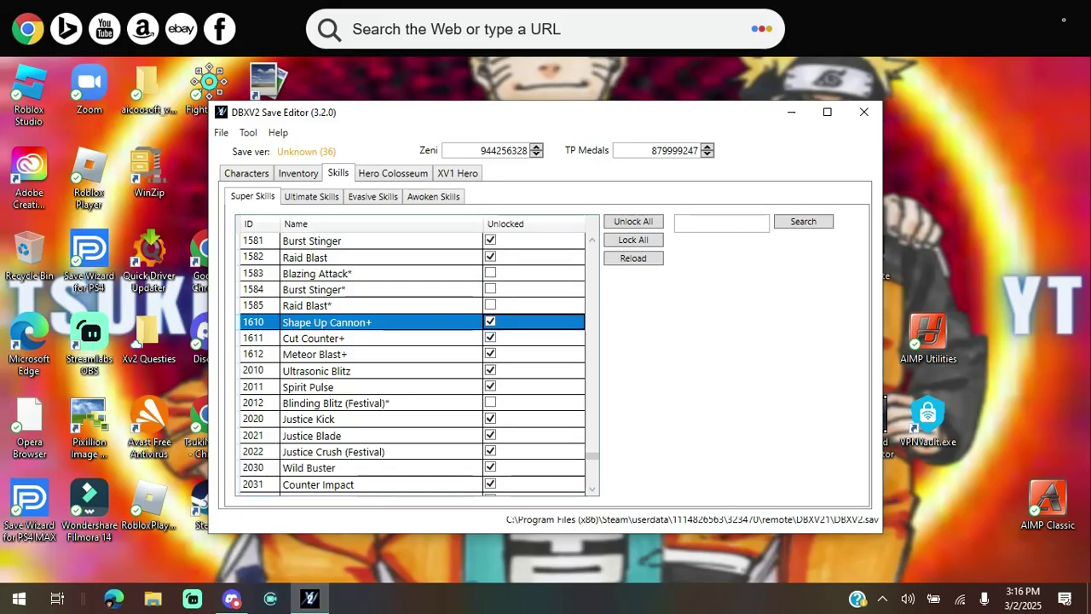
scroll(409, 358, up, 2)
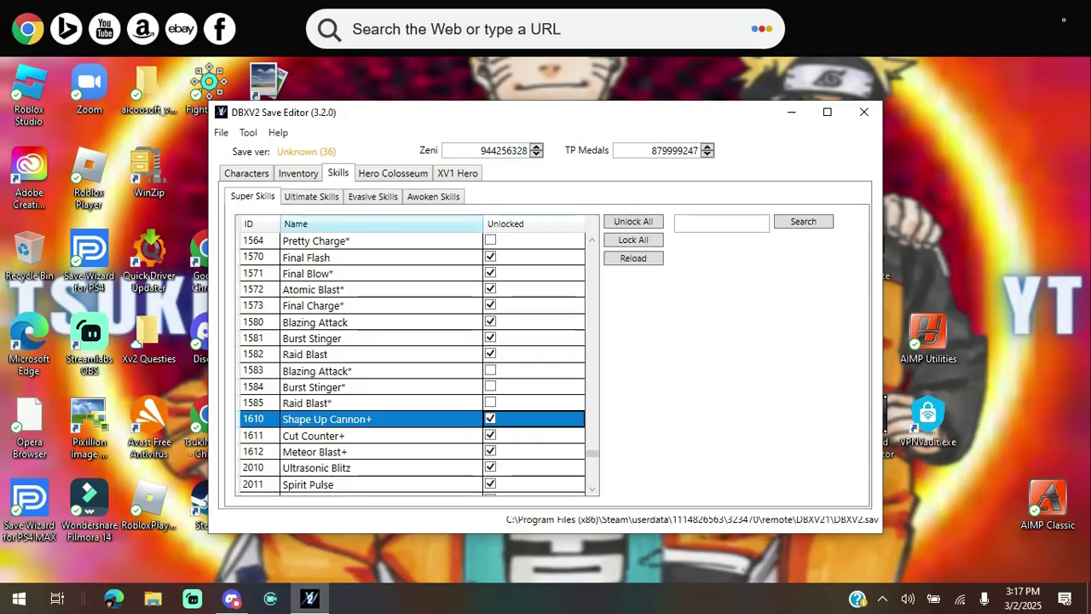
Review the ultimate, evasive and awoken skill lists.
click(311, 197)
click(373, 197)
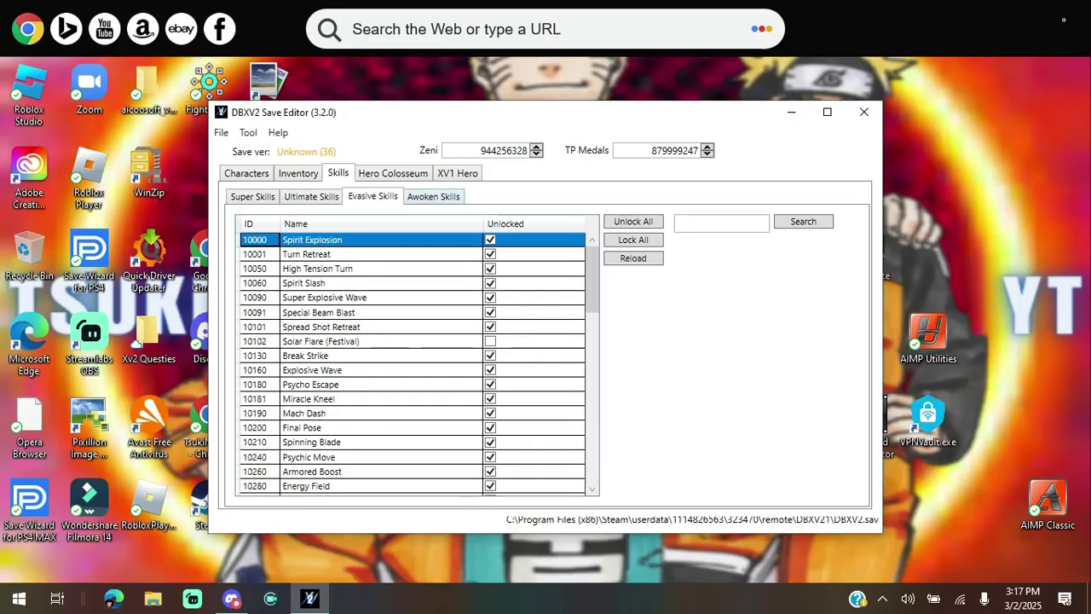
key(ctrl+Tab)
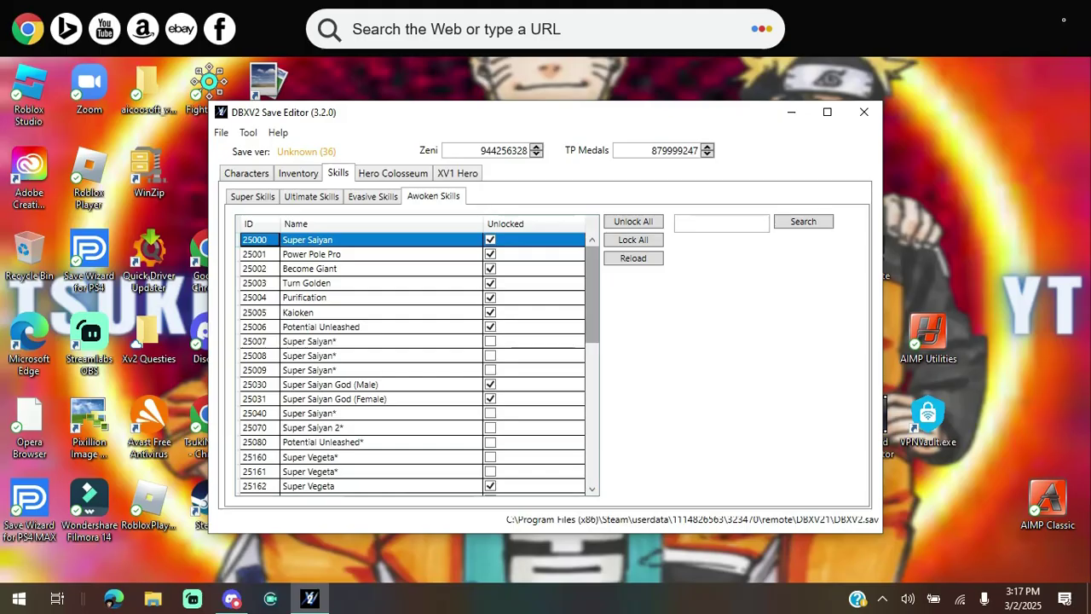
scroll(410, 363, down, 5)
Review the Hero Colosseum and XV1 Hero sections, browsing the hero character options and keeping Heroine (Saiyan).
click(394, 173)
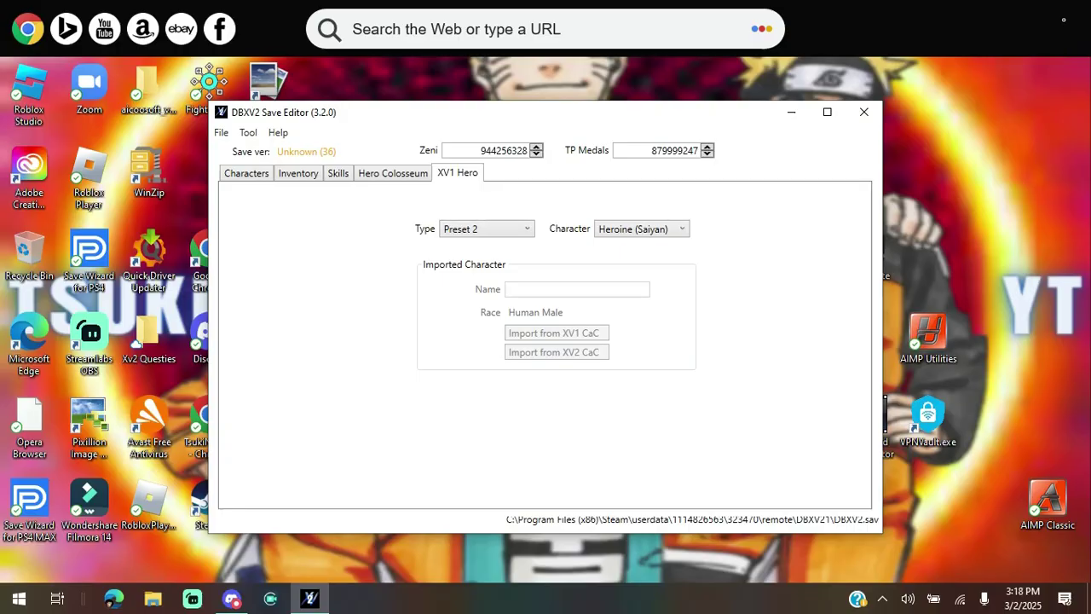
click(642, 229)
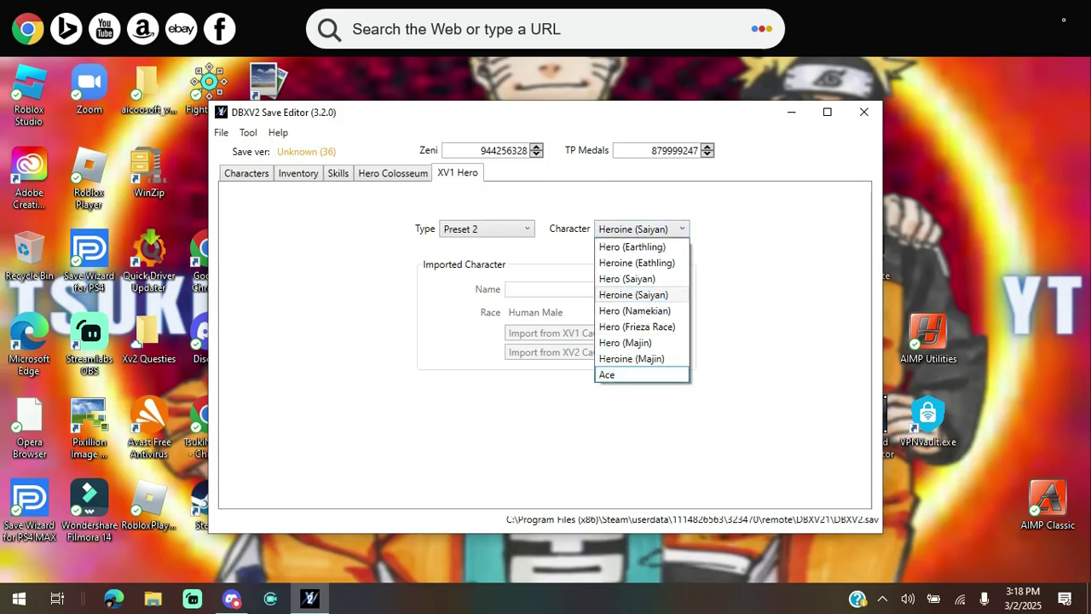
click(634, 295)
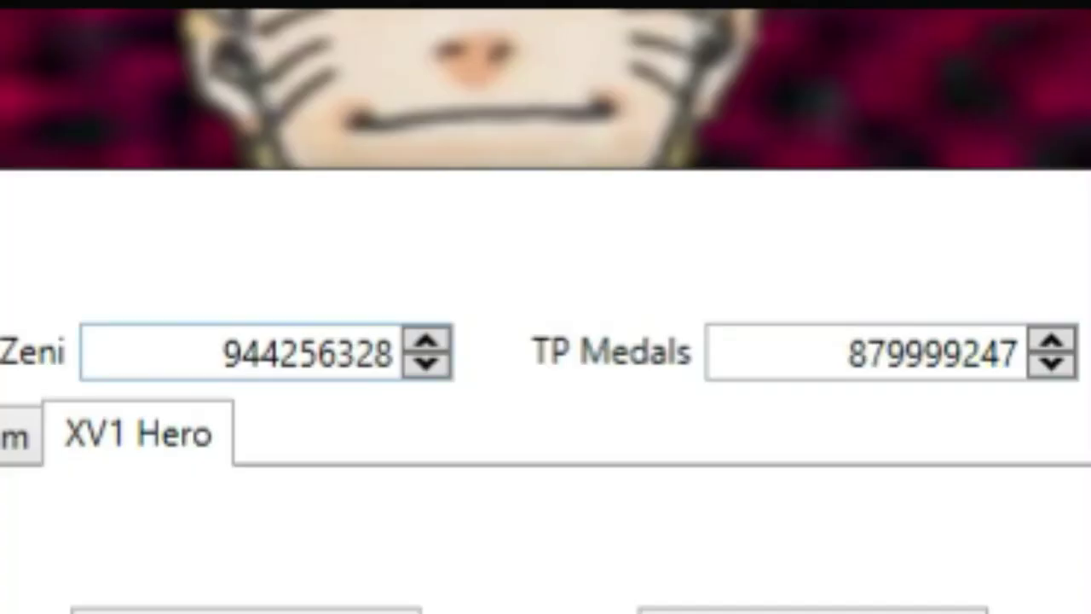
Set both the Zeni and the TP Medals to 999999999.
click(308, 353)
text(999999999)
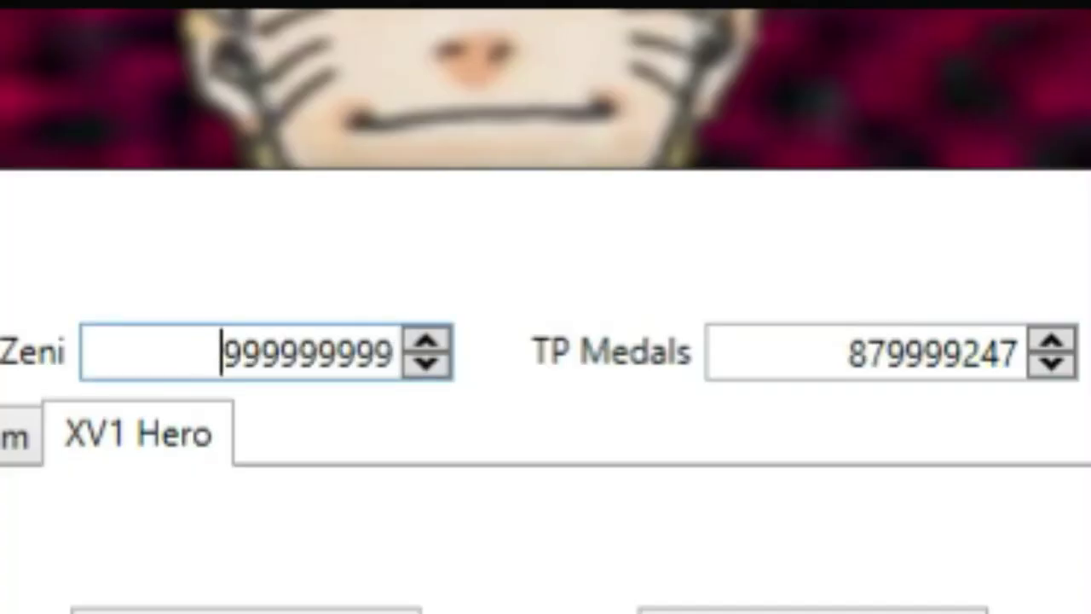
key(Tab)
text(999999999)
key(Home)
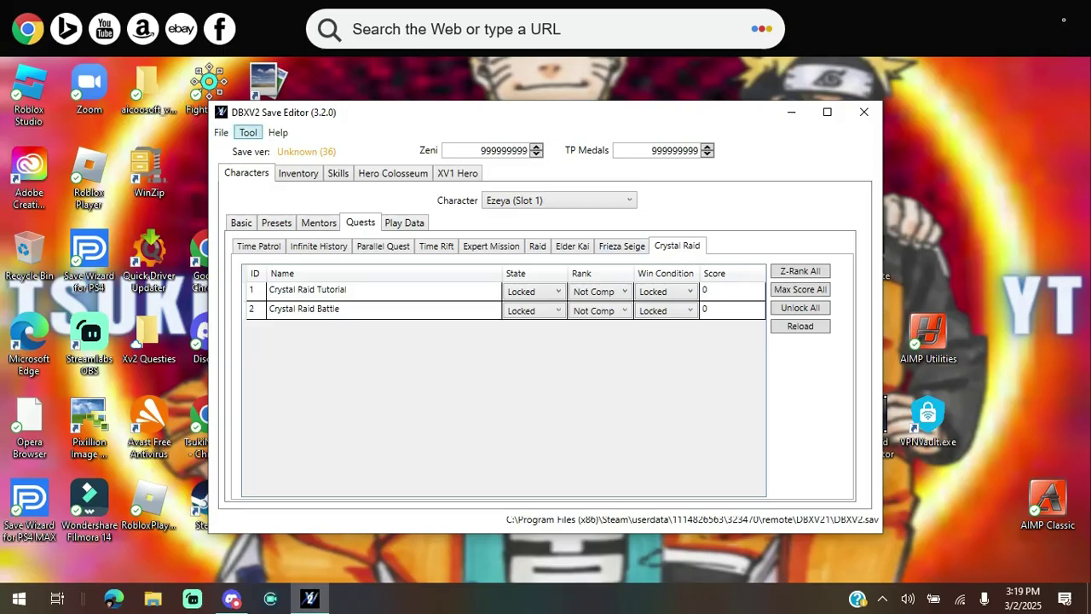
Read the description of the experimental Validate Flags tool and cancel it without running it.
click(248, 133)
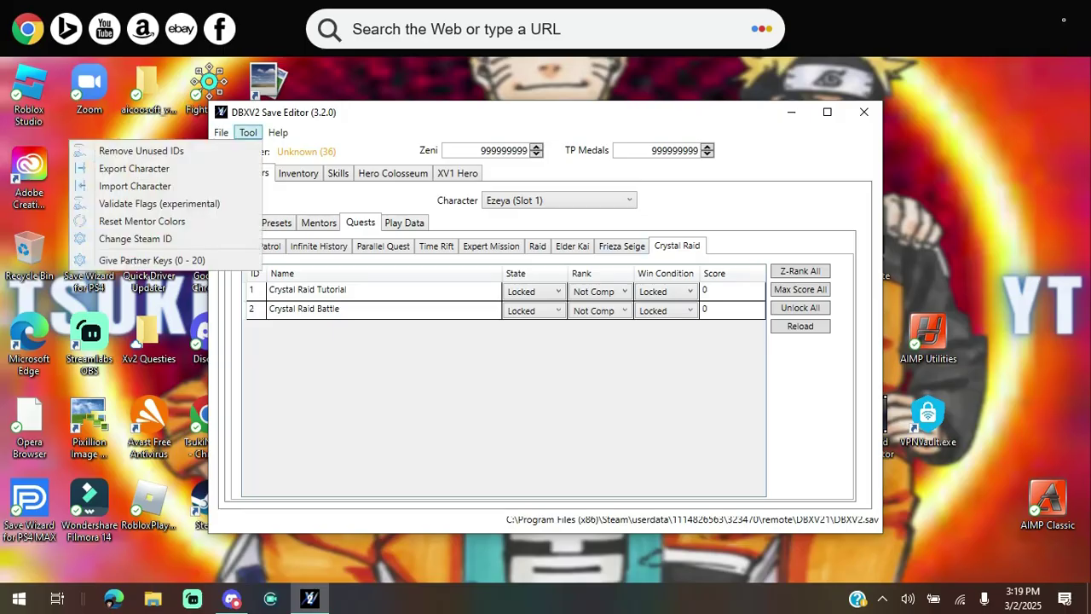
click(153, 203)
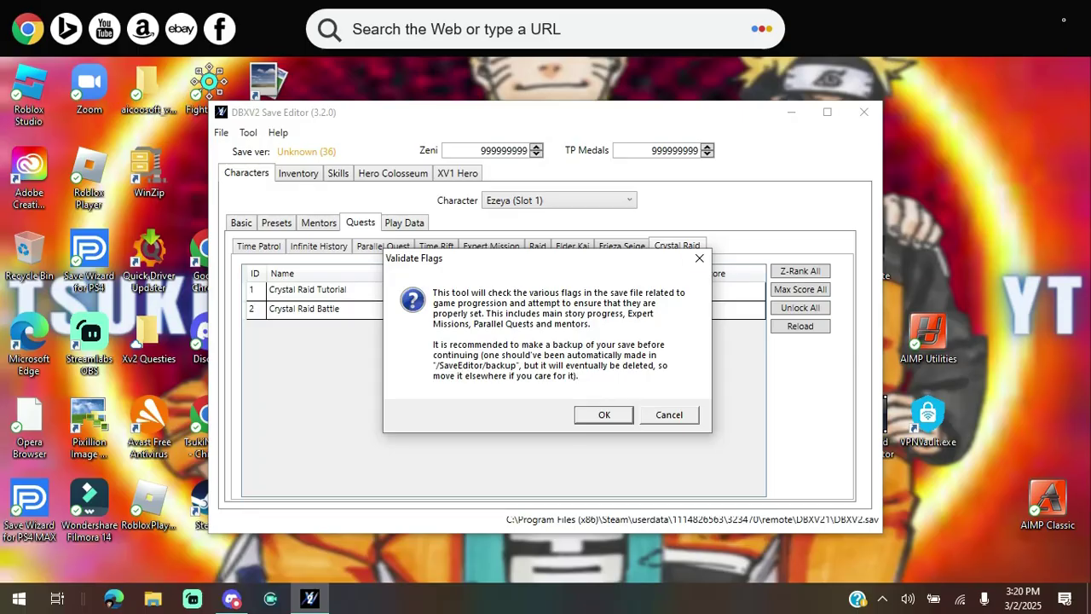
click(669, 416)
Show the character's Time Patrol quests and look over the available save tools without running one.
click(258, 246)
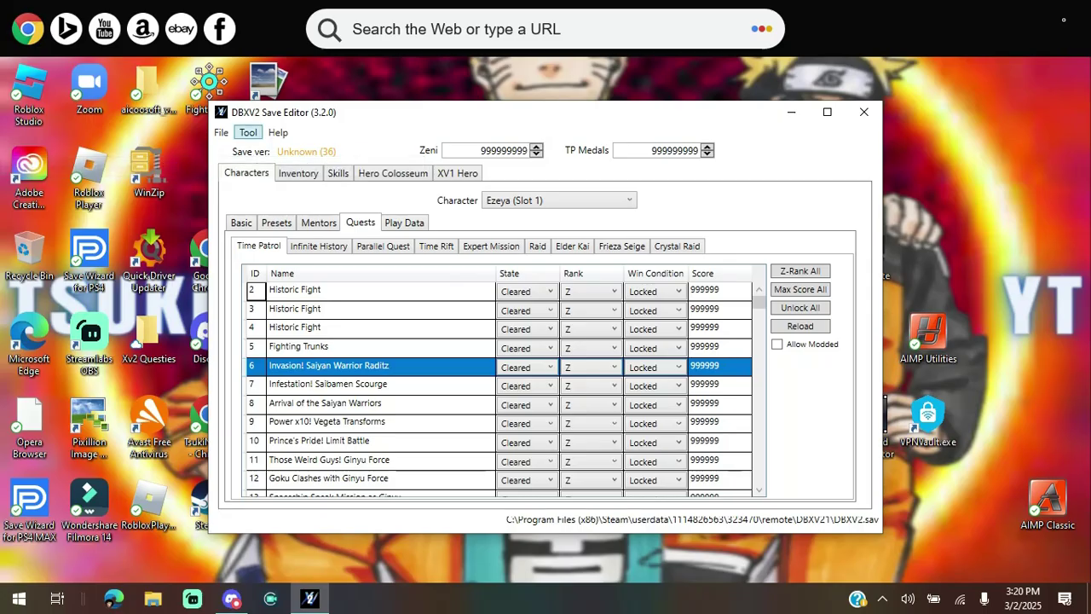
click(248, 133)
key(Down)
key(Down)
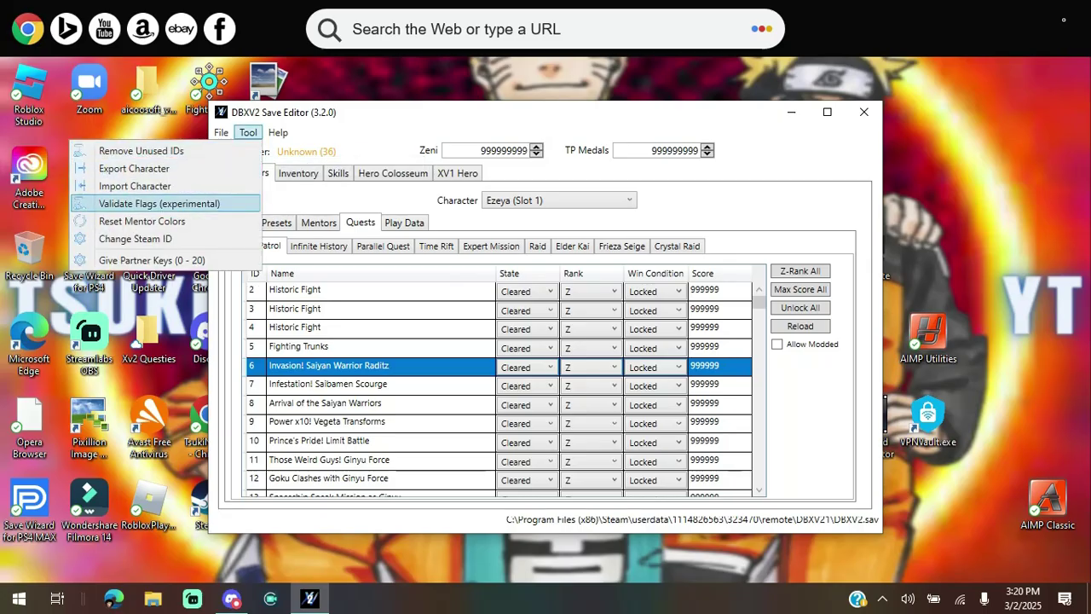
key(Down)
key(Up)
click(255, 291)
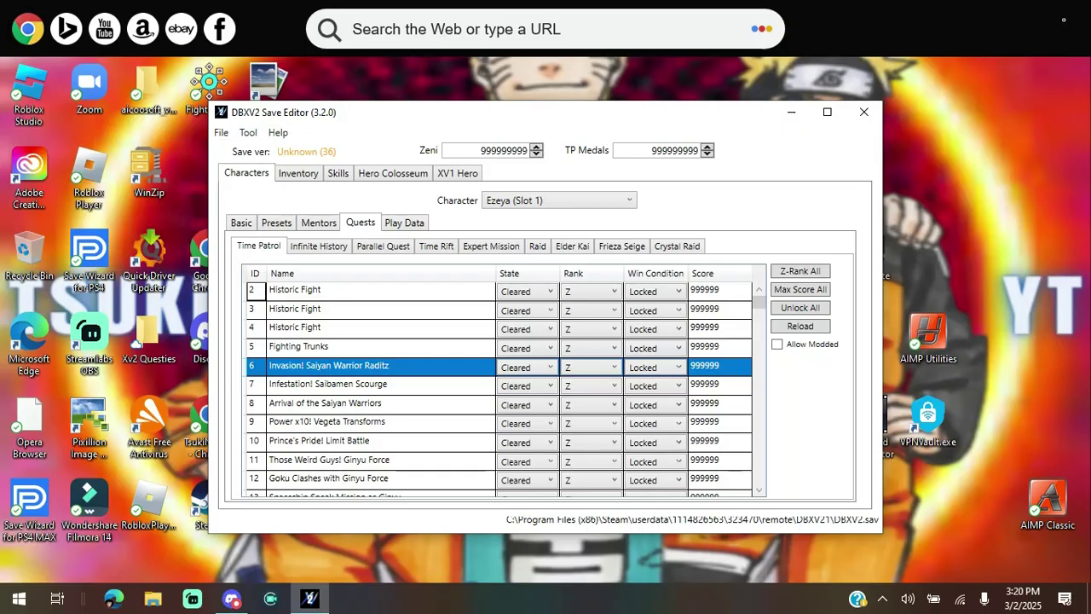
Save the edited save file.
key(alt+f)
key(Down)
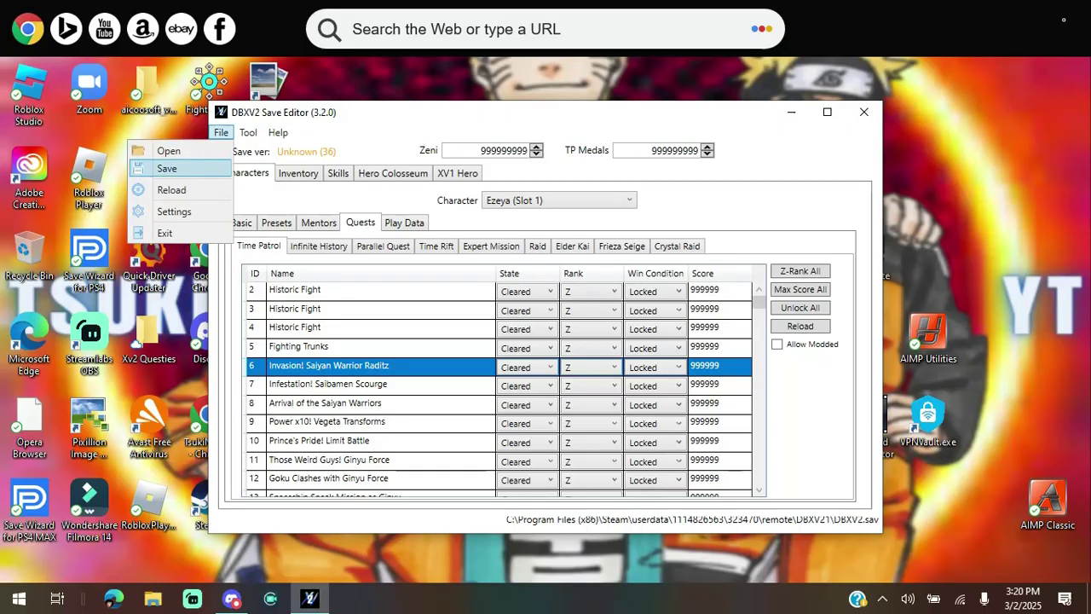
key(Return)
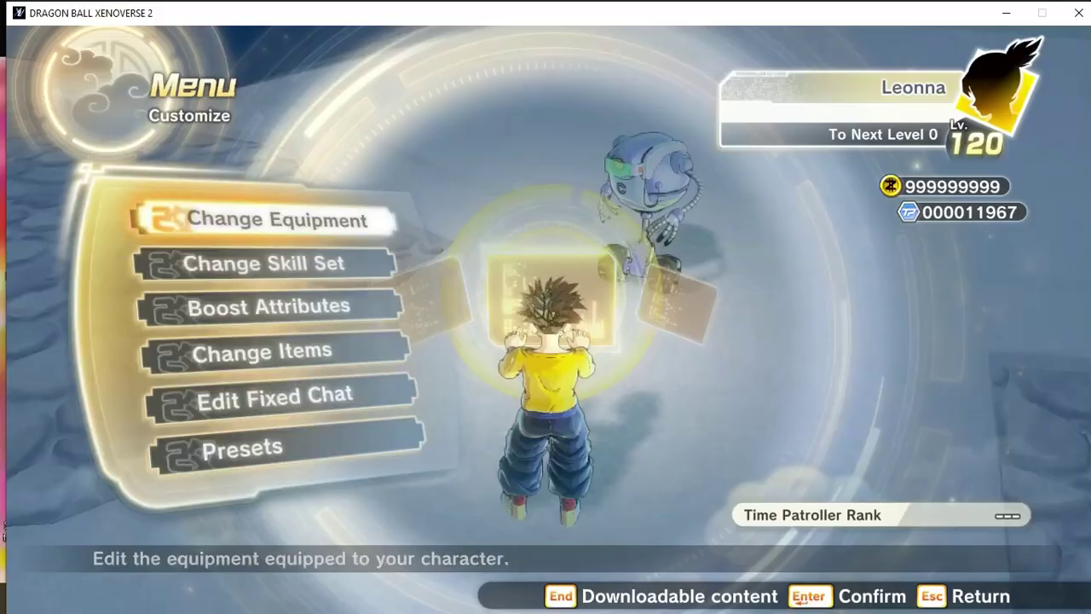
In Dragon Ball Xenoverse 2, open the character's skill set and browse the Strike skills for the second Super Attack slot.
key(Down)
key(Return)
key(Down)
key(Return)
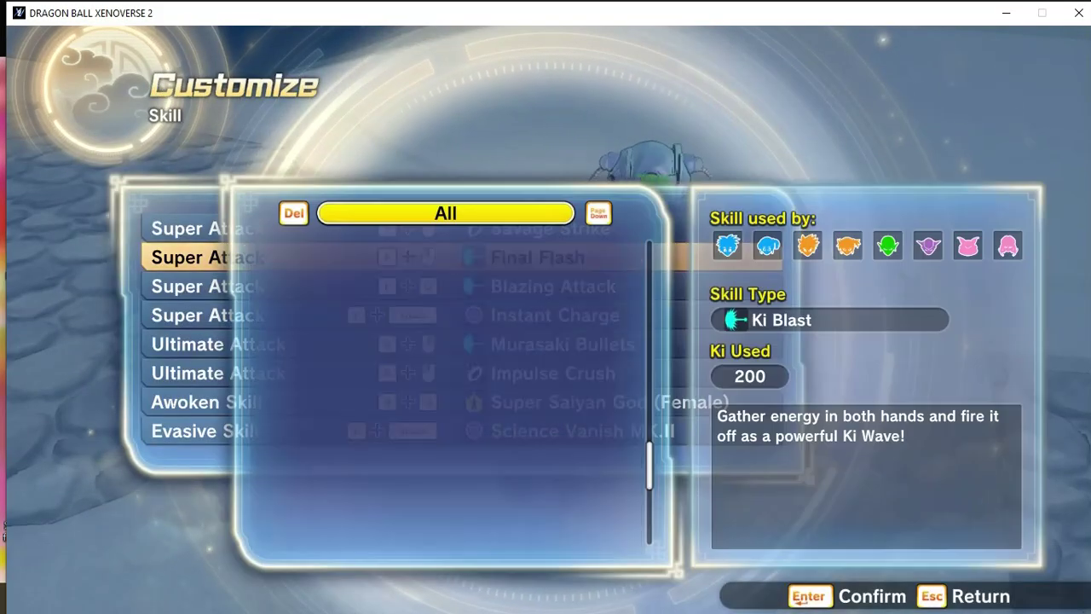
key(Page_Down)
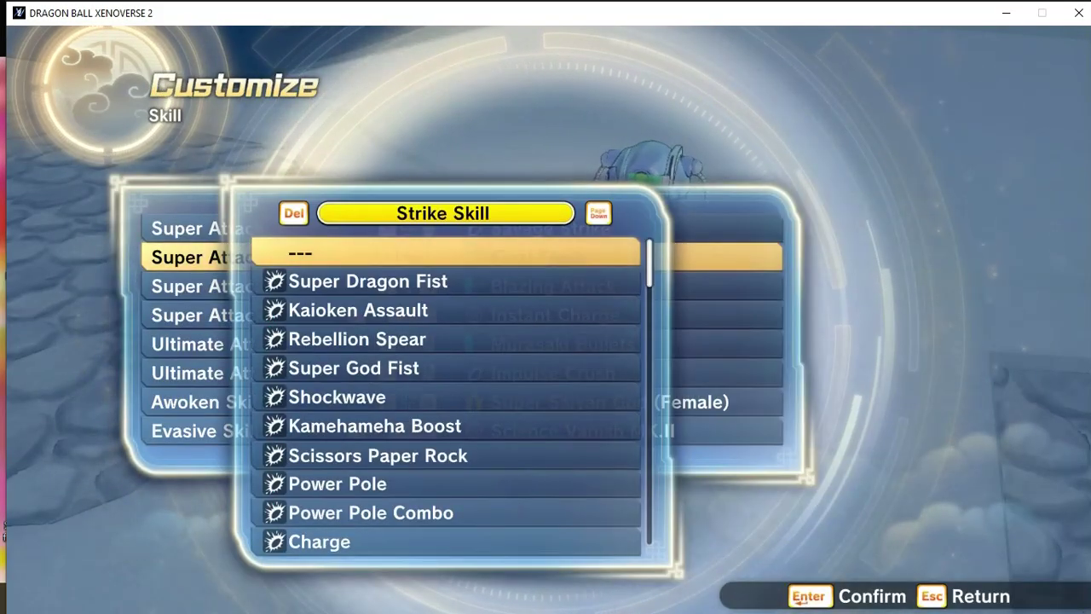
key(Down)
key(Down)
key(Down)
key(Down)
key(Down)
key(Down)
key(Down)
key(Down)
key(Down)
key(Down)
key(Down)
key(Down)
key(Down)
key(Down)
key(Down)
key(Down)
key(Down)
key(Down)
key(Down)
key(Down)
Browse the Ki Blast skills available for the second Super Attack slot.
key(Page_Down)
key(Down)
key(Down)
key(Down)
key(Down)
key(Down)
key(Down)
key(Down)
key(Down)
key(Down)
key(Down)
key(Down)
key(Down)
key(Down)
key(Down)
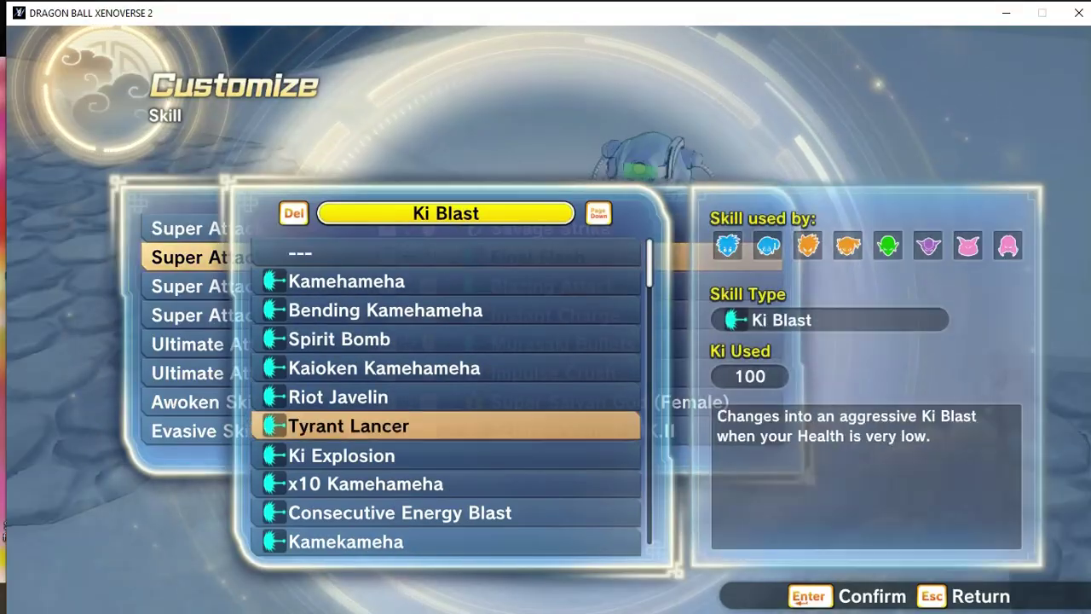
Browse the remaining Super Attack categories, including Strike Skill (Crystal Raid), and leave the list without equipping anything.
key(Page_Down)
key(Down)
key(Down)
key(Down)
key(Down)
key(Down)
key(Down)
key(Down)
key(Down)
key(Down)
key(Down)
key(Down)
key(Down)
key(Down)
key(Down)
key(Page_Down)
key(Down)
key(Down)
key(Down)
key(Down)
key(Down)
key(Down)
key(Down)
key(Down)
key(Page_Down)
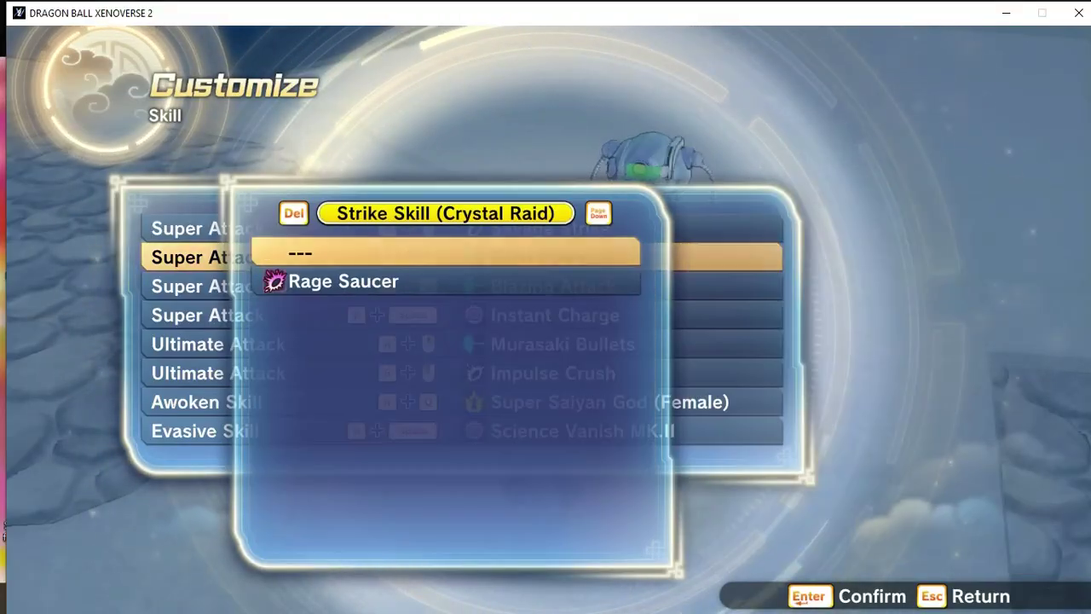
key(Down)
key(Page_Down)
key(Page_Down)
key(Up)
key(Up)
key(Up)
key(Up)
key(Up)
key(Up)
key(Up)
key(Escape)
Browse the skill categories for the second Ultimate Attack slot, including Strike and Ki Blast, without equipping anything.
key(Down)
key(Down)
key(Down)
key(Down)
key(Return)
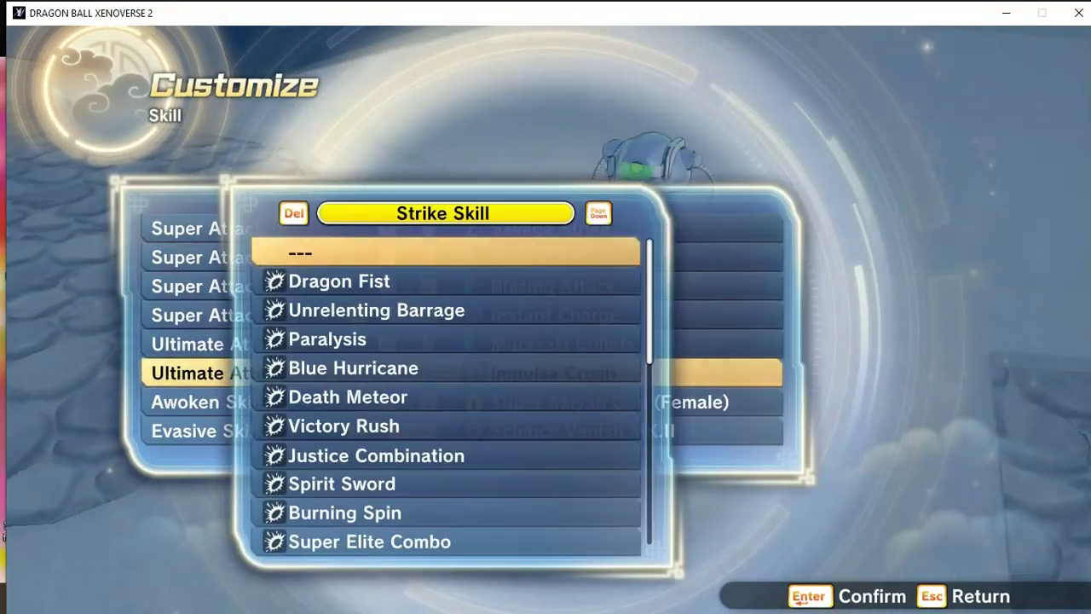
key(Page_Down)
key(Down)
key(Down)
key(Down)
key(Page_Down)
key(Up)
key(Up)
key(Up)
key(Up)
key(Up)
key(Down)
key(Down)
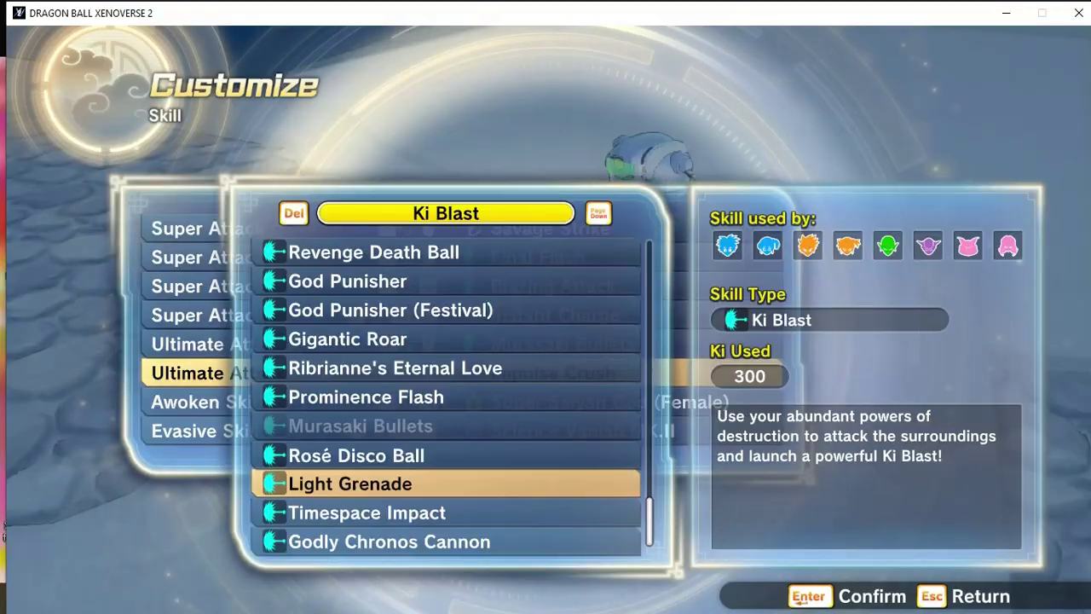
key(Page_Down)
key(Page_Down)
key(Page_Down)
key(Page_Down)
key(Escape)
Check the Awoken Skill options without changing the equipped one, and move on to the Evasive Skill slot.
key(Down)
key(Return)
key(Up)
key(Escape)
key(Down)
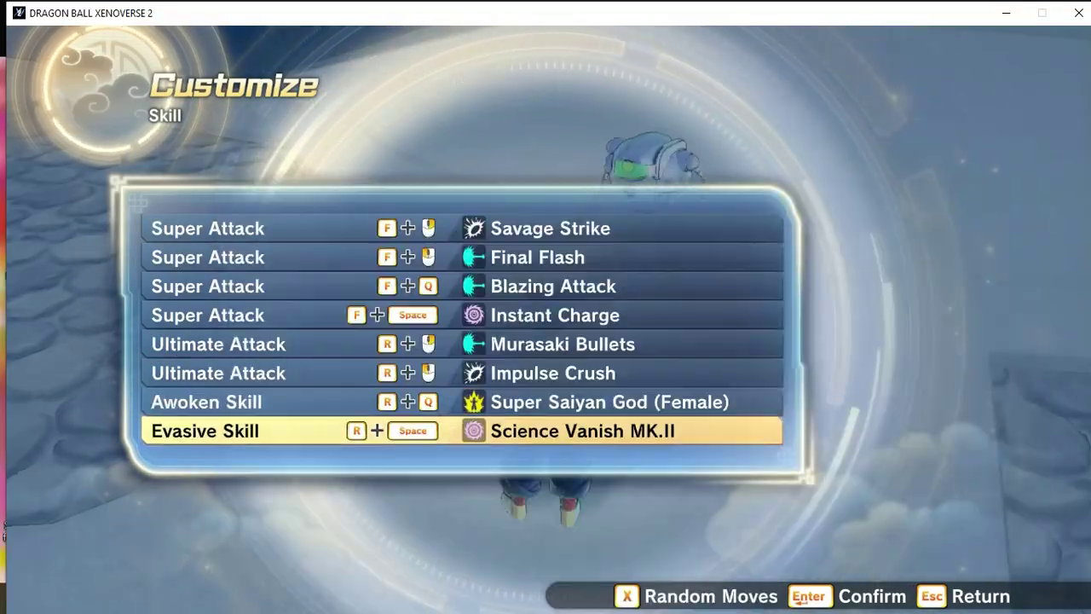
Leave the skill set and open the character's attributes for review.
key(Escape)
key(Down)
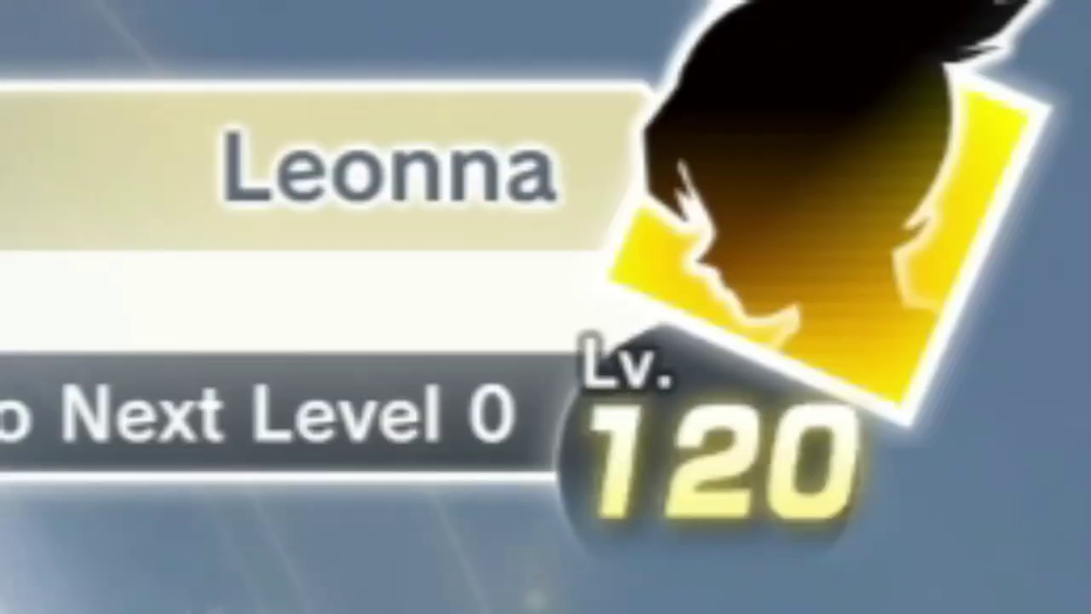
key(Return)
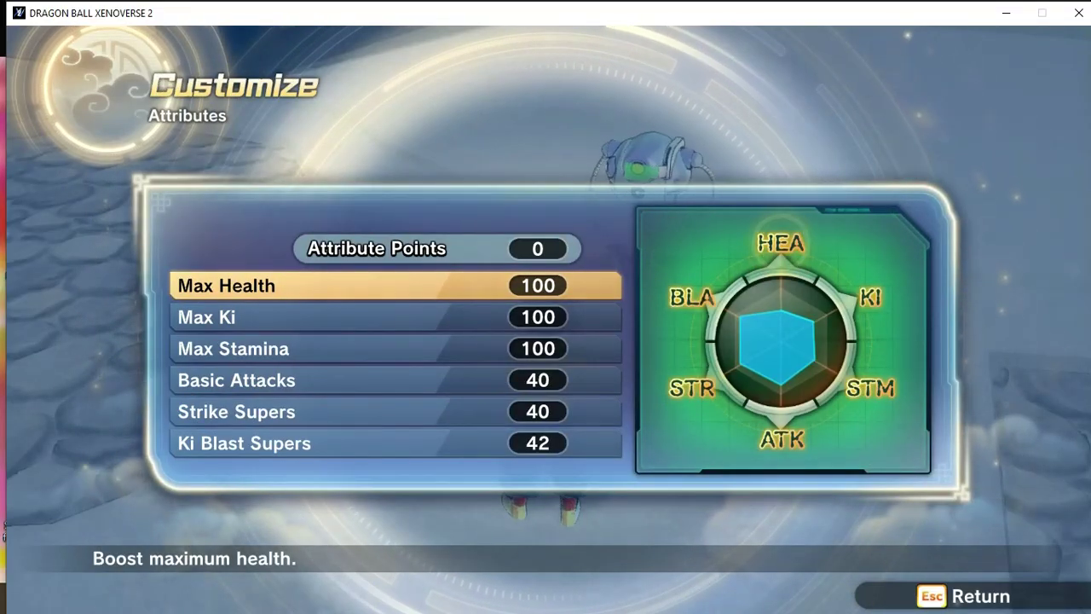
Leave the attributes and examine the first entries of the Customize Partner character list, from Goku through Gohan (Kid).
key(Escape)
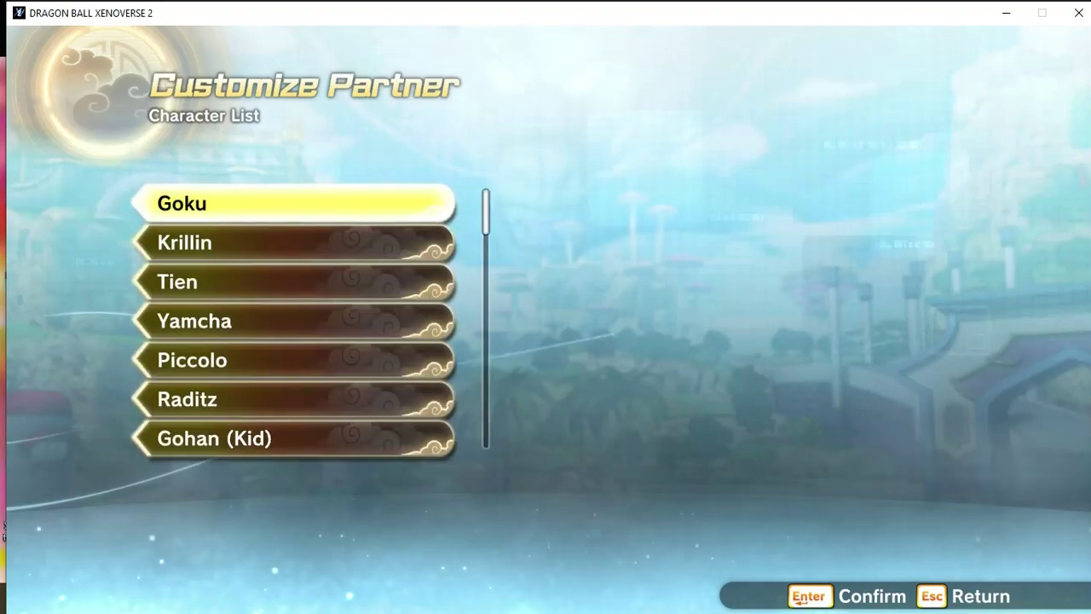
key(Down)
key(Down)
key(Up)
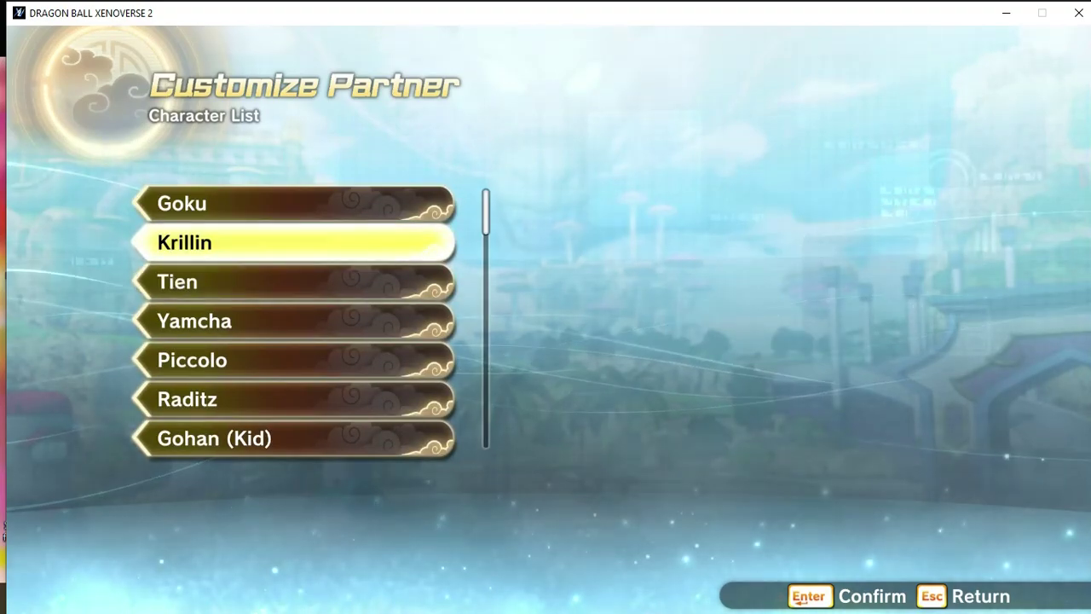
key(Down)
key(Down)
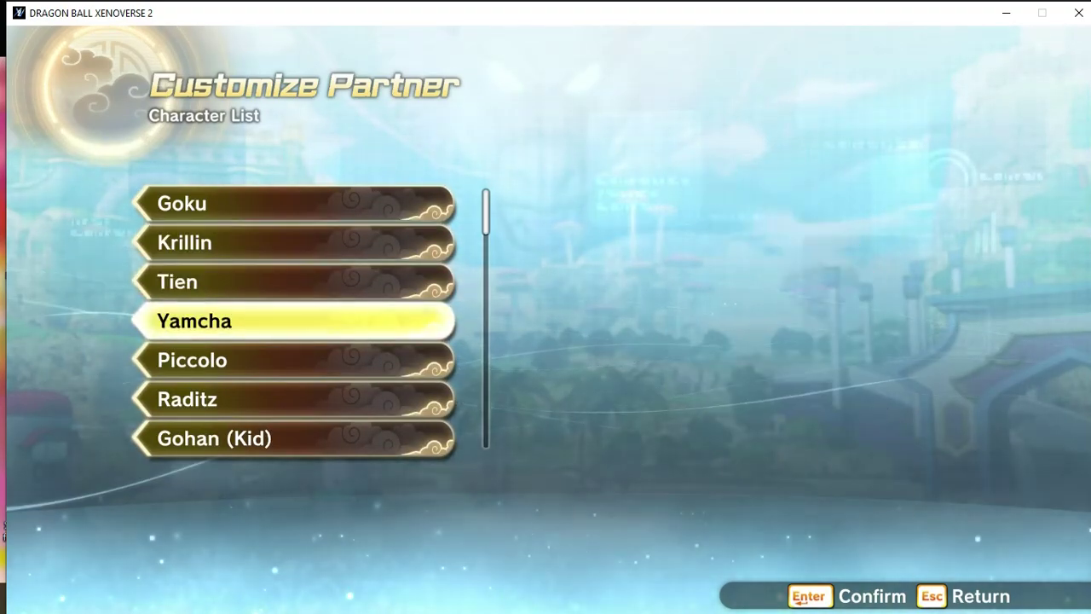
key(Down)
key(Down)
key(Down)
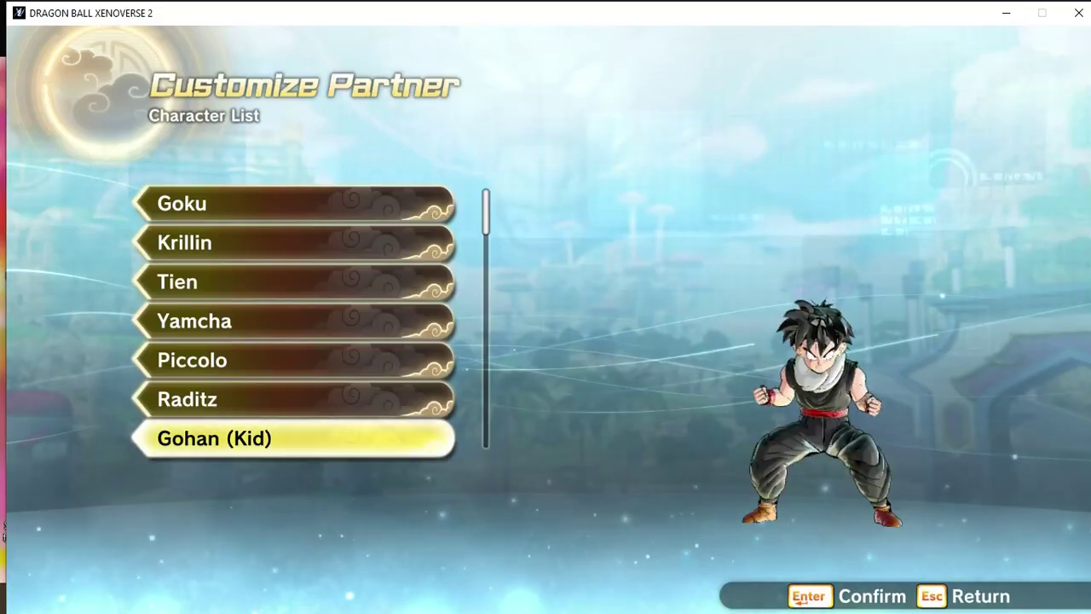
Examine the final partners in the character list, from Kefla (Super Saiyan) to Super Baby 2.
key(Up)
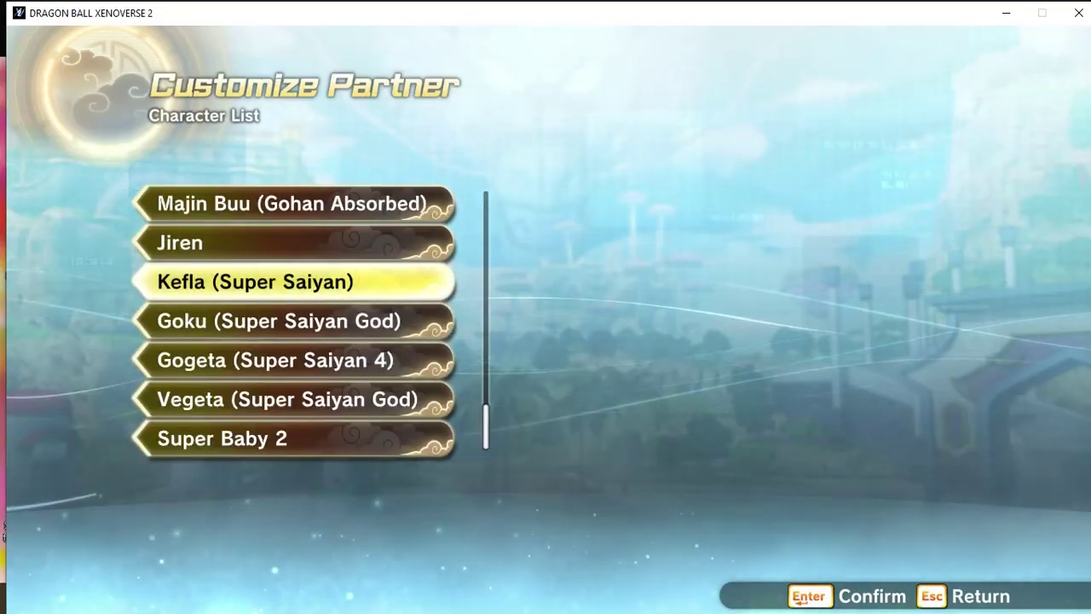
key(Down)
key(Down)
key(Down)
key(Down)
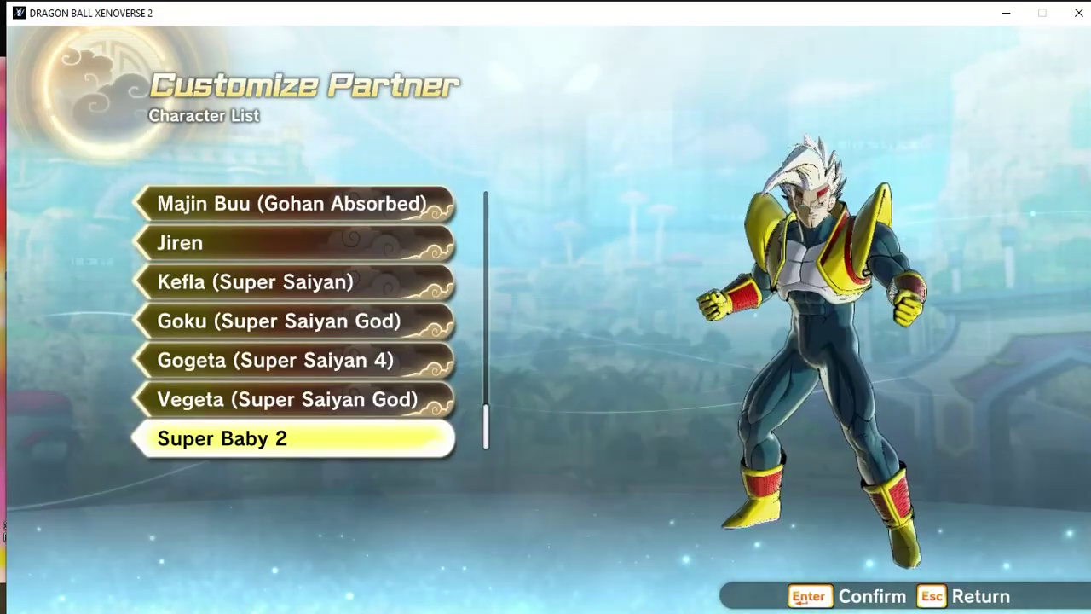
key(Up)
key(Up)
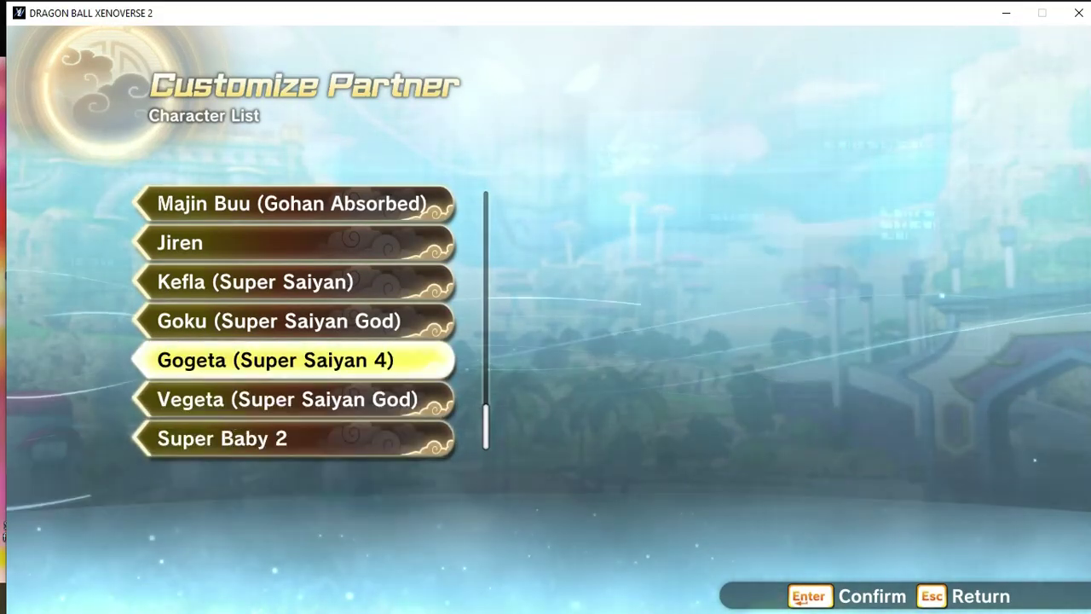
Review the partner list backwards from Gogeta (Super Saiyan 4) through Omega Shenron and Android 17 (DB Super) to Trunks.
key(Up)
key(Up)
key(Up)
key(Up)
key(Up)
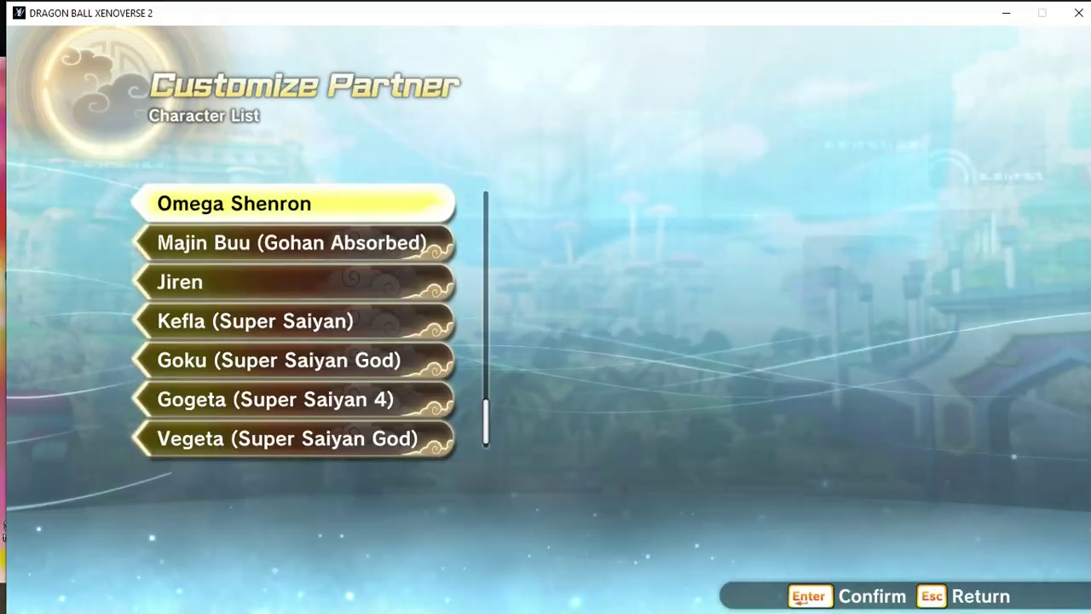
key(Up)
key(Up)
key(Up)
key(Up)
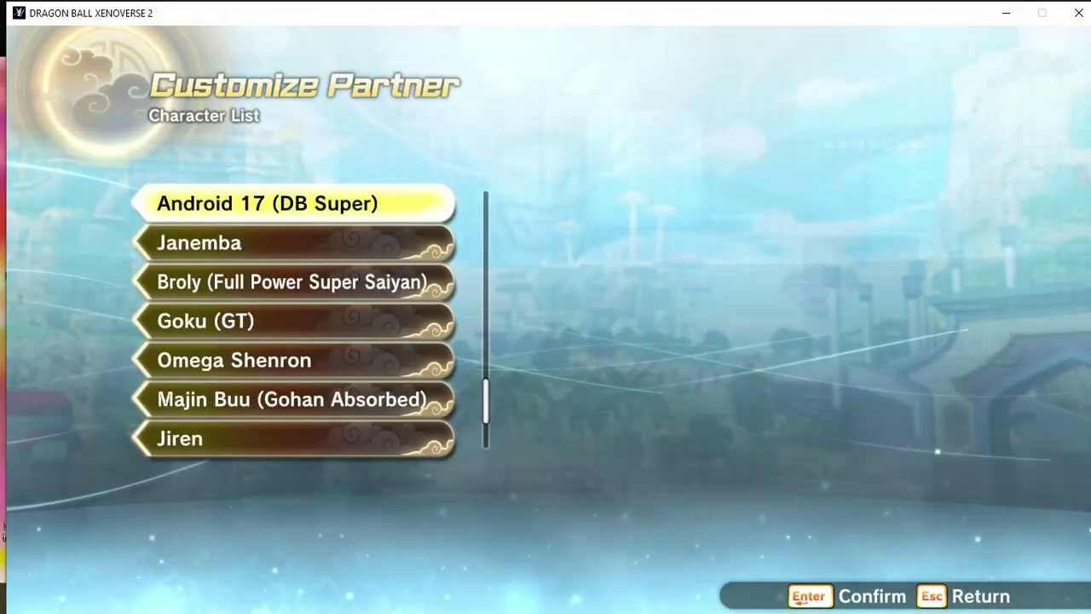
key(Up)
key(Up)
key(Up)
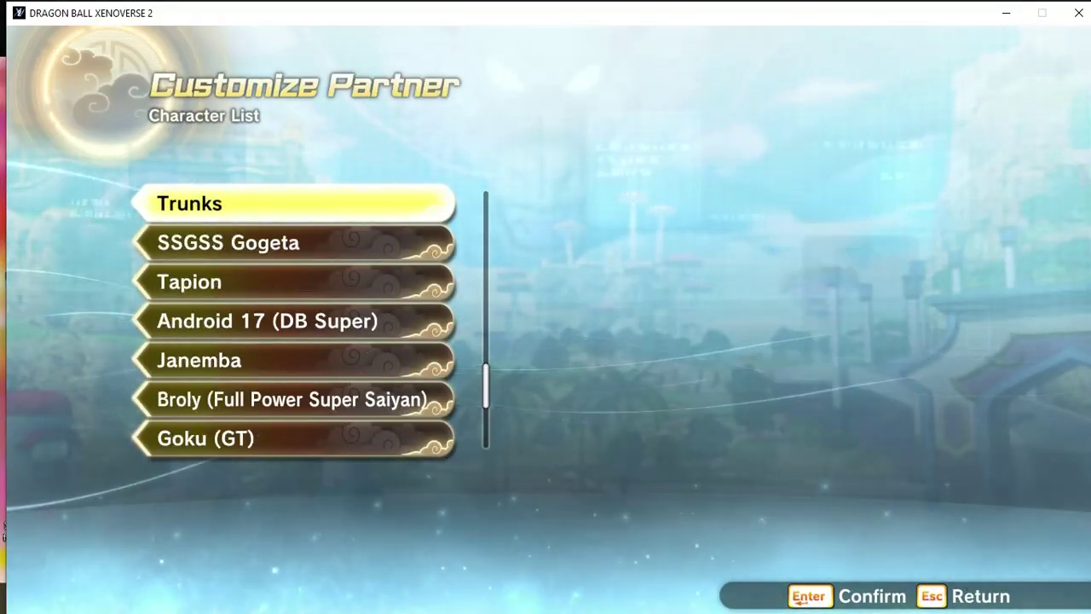
key(Down)
key(Down)
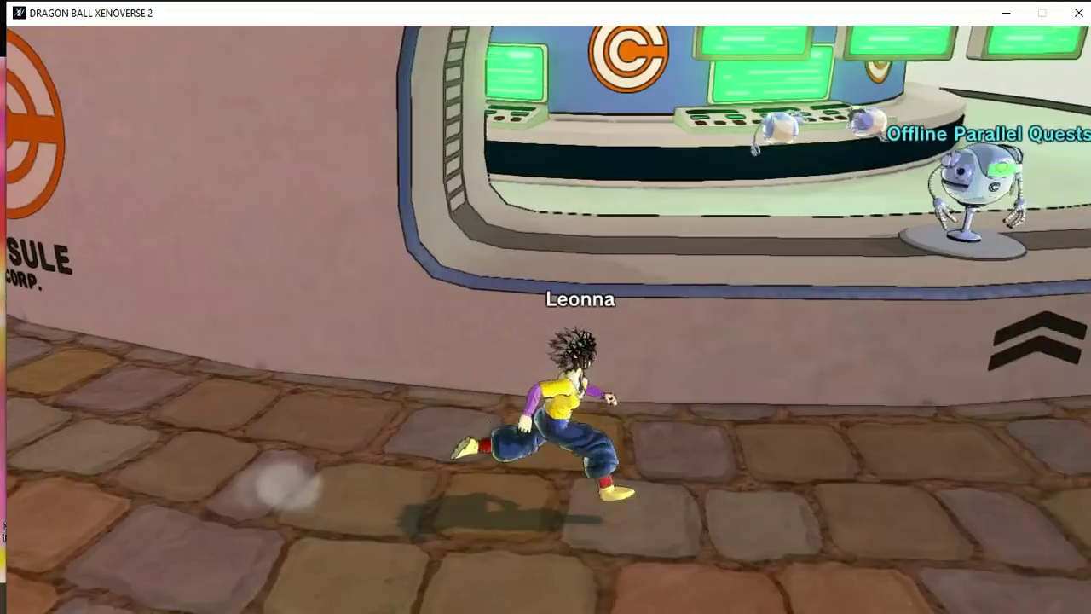
Approach the Offline Parallel Quests robot, check the clear status of the quest categories, and leave without starting a quest.
key(w)
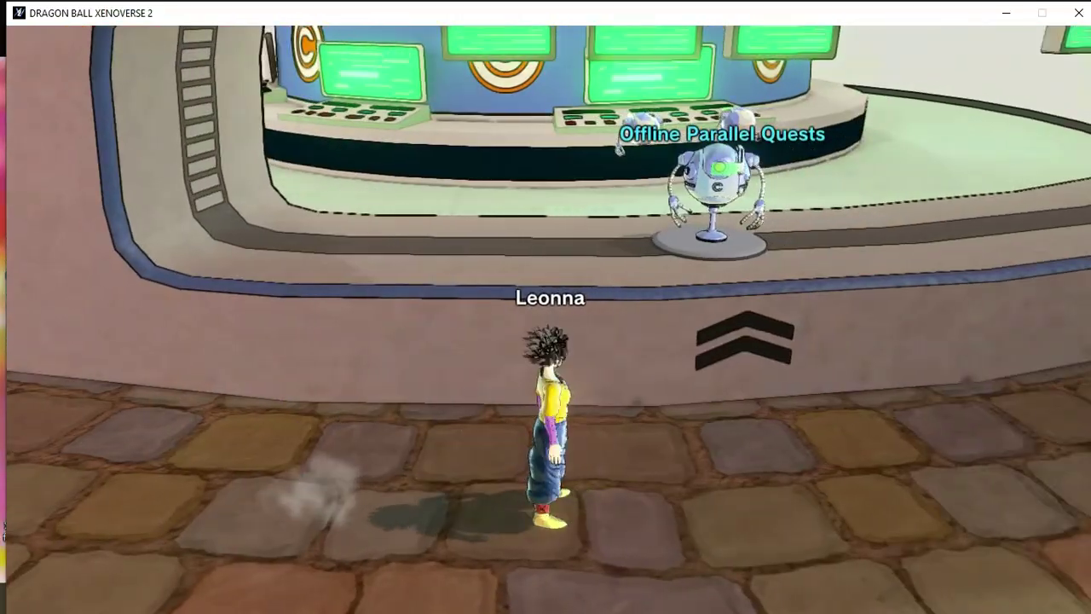
key(Return)
key(Return)
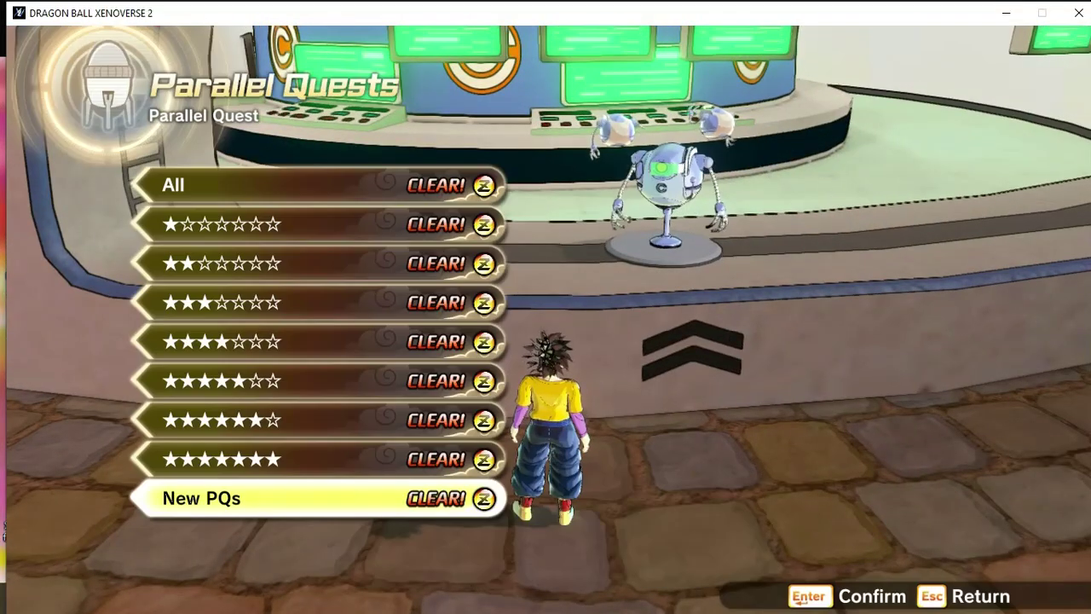
key(Escape)
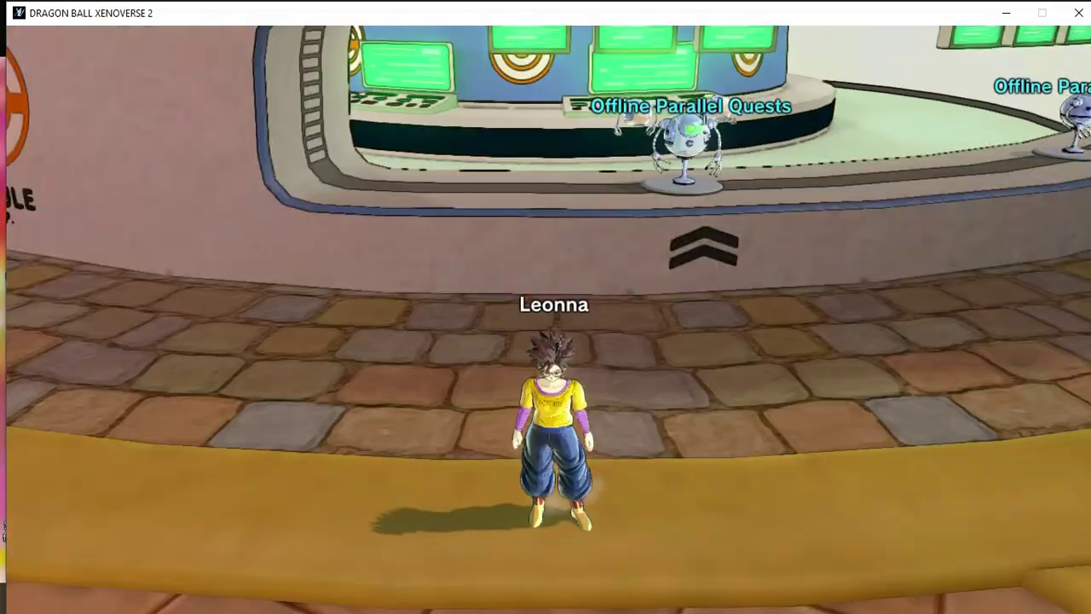